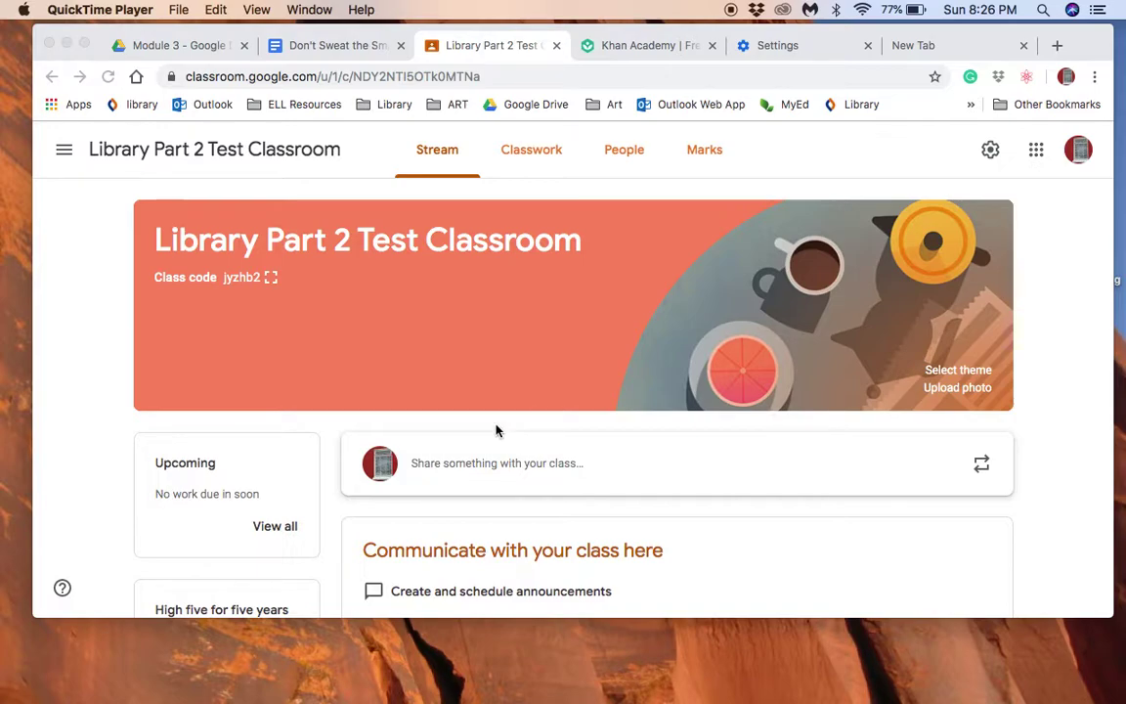
Step: Open Google Classroom from the Google apps and go to the Library Part 2 Test Classroom stream
left_click(1037, 151)
left_click(1037, 153)
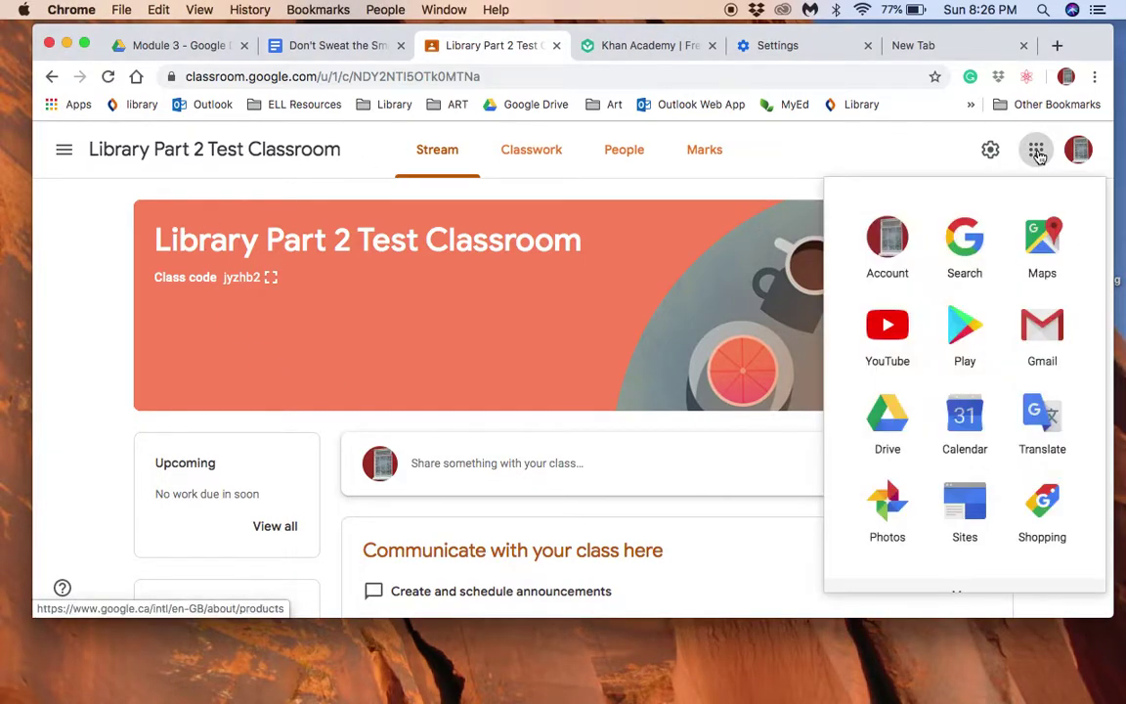
scroll(993, 407, "down", 10)
scroll(994, 410, "up", 3)
left_click(970, 420)
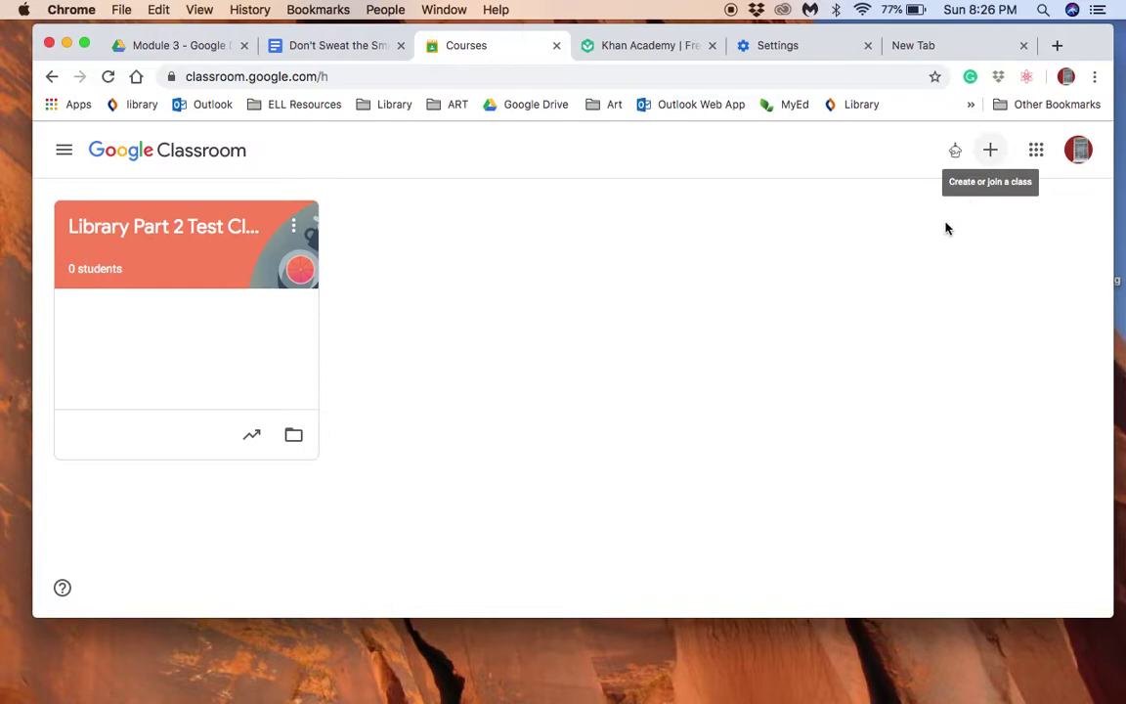
left_click(181, 226)
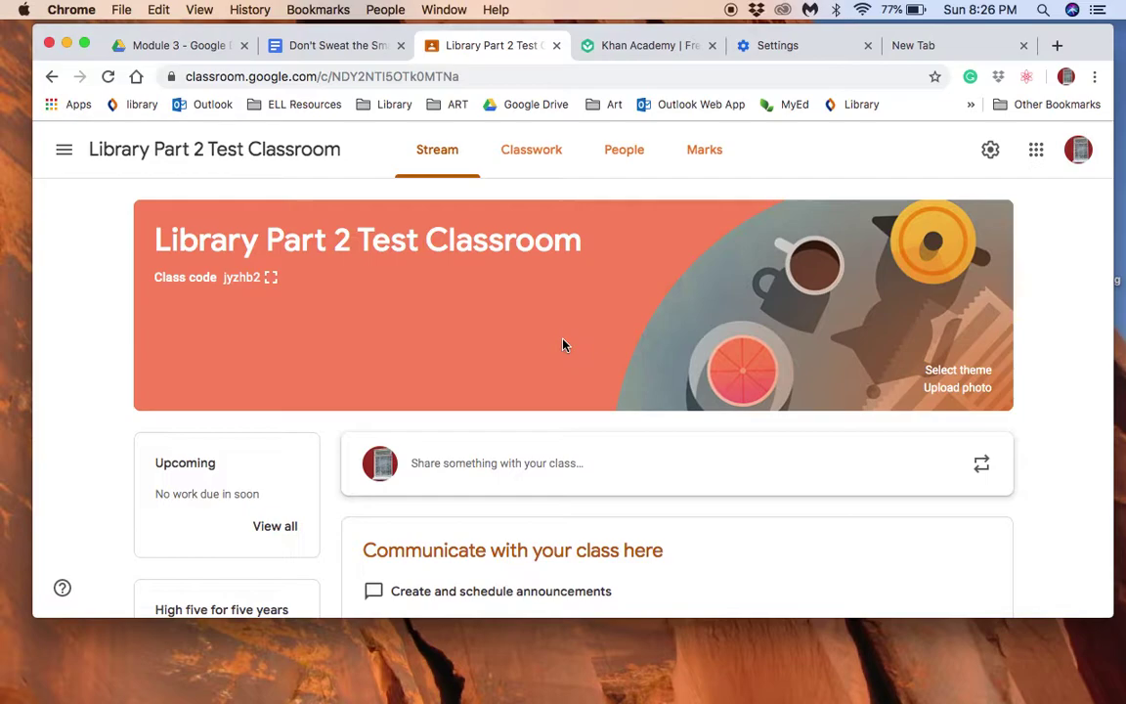
scroll(563, 344, "down", 1)
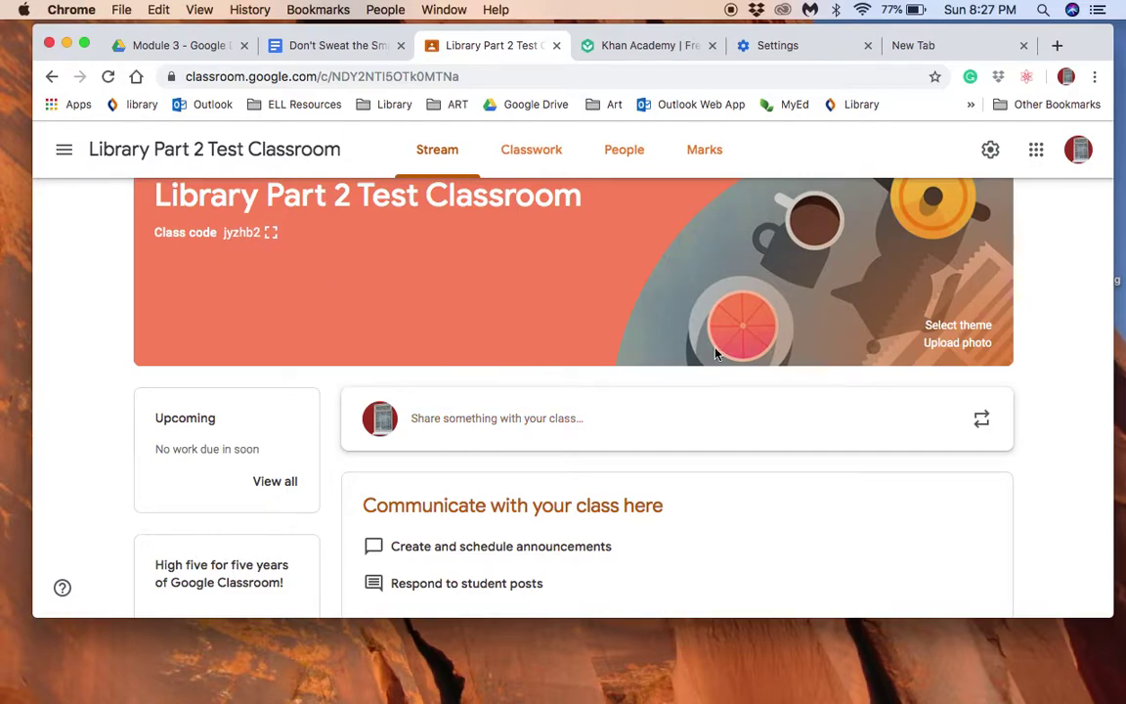
Step: Switch to the Khan Academy site and sign in as a teacher with the Google account
left_click(647, 49)
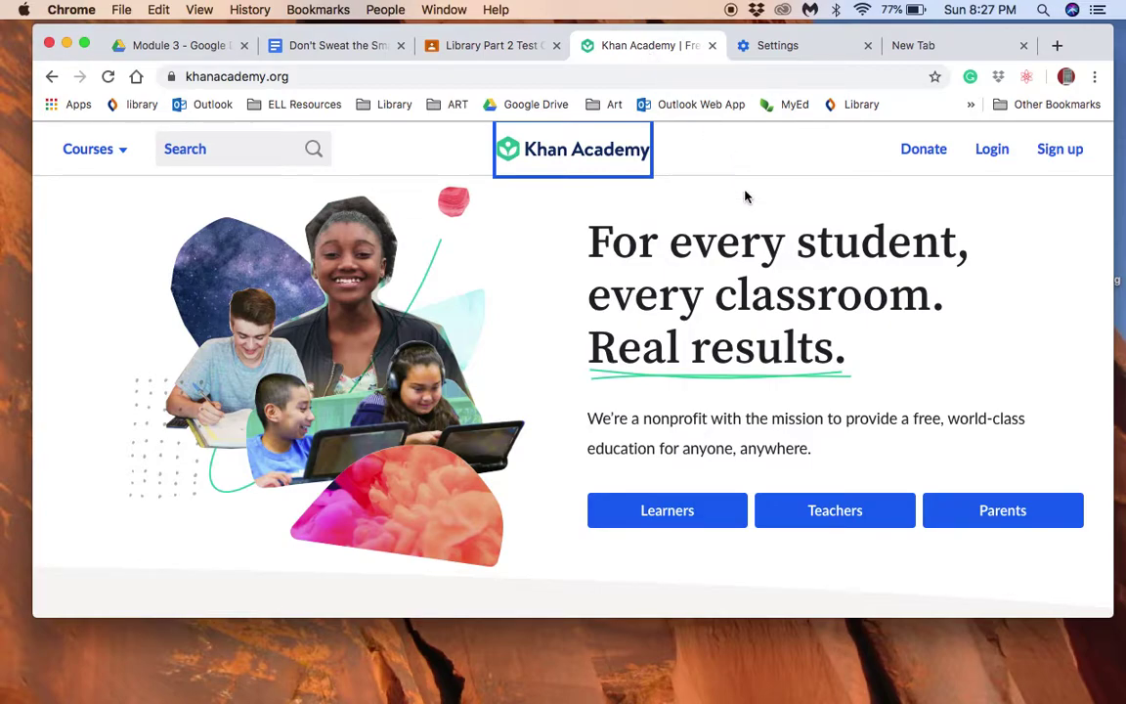
left_click(836, 510)
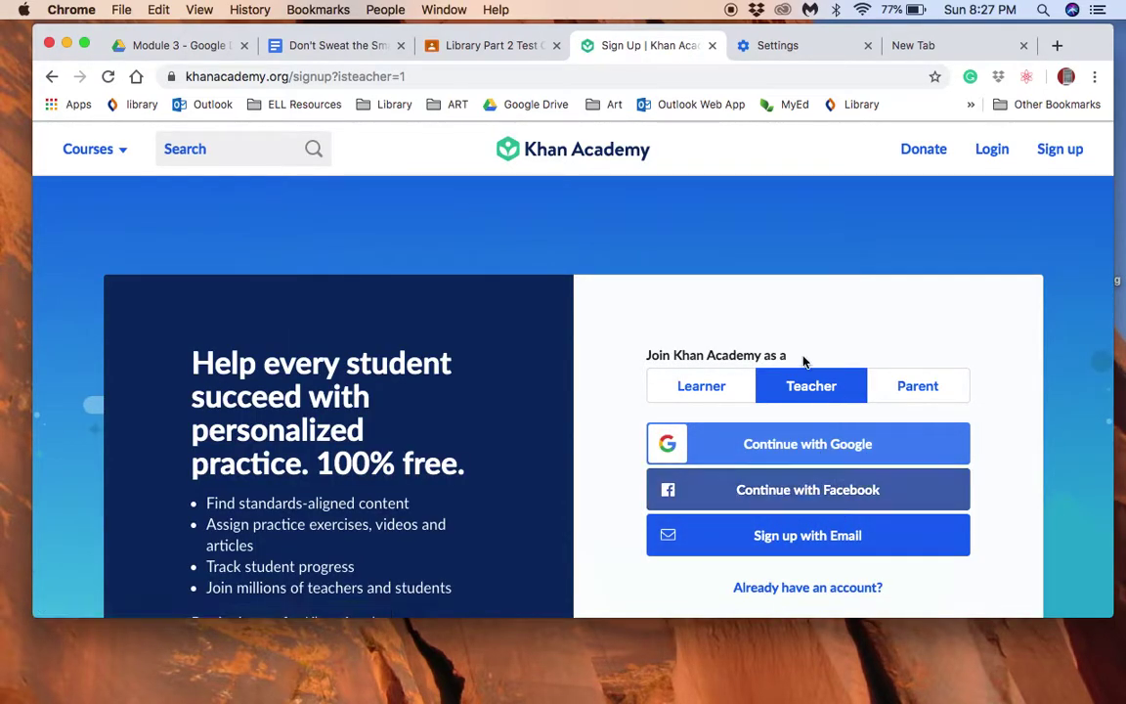
scroll(784, 325, "down", 2)
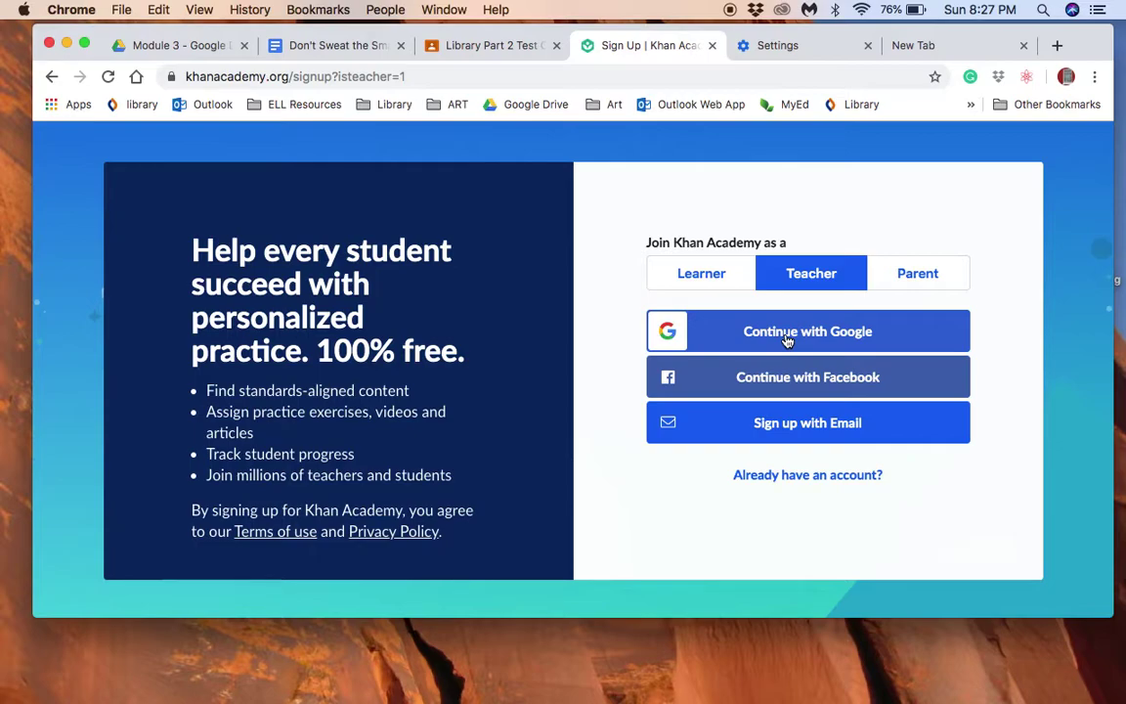
left_click(787, 333)
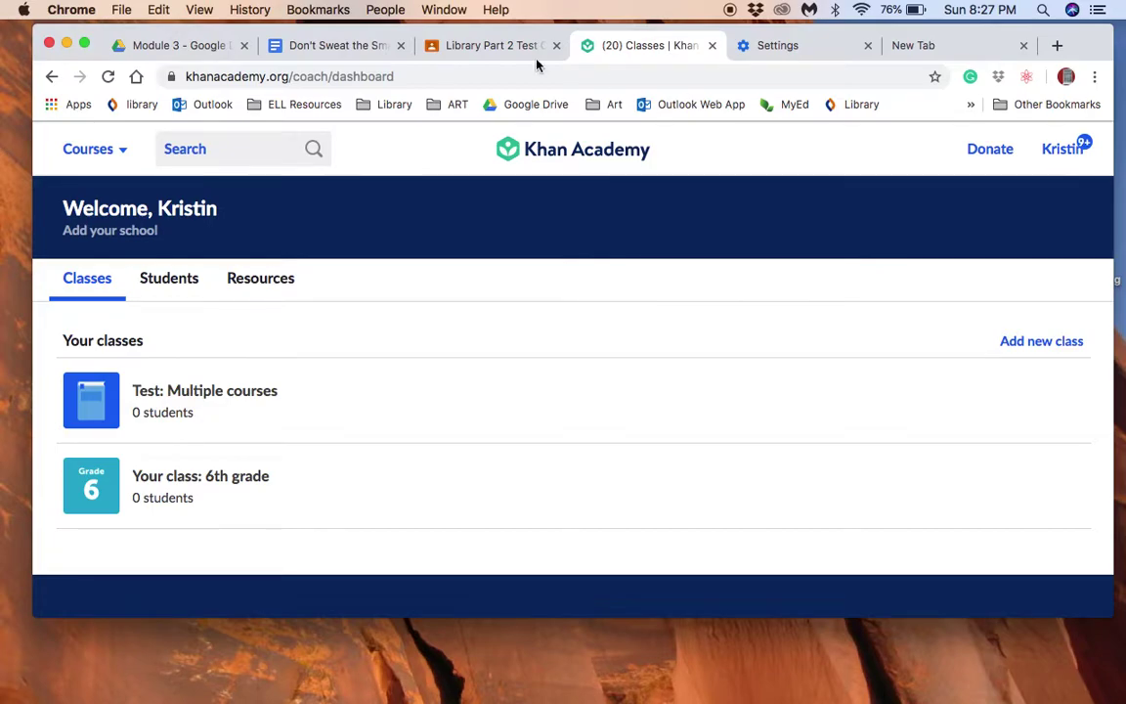
Step: Check the class page in Google Classroom, and return to Khan Academy's teacher dashboard
left_click(501, 46)
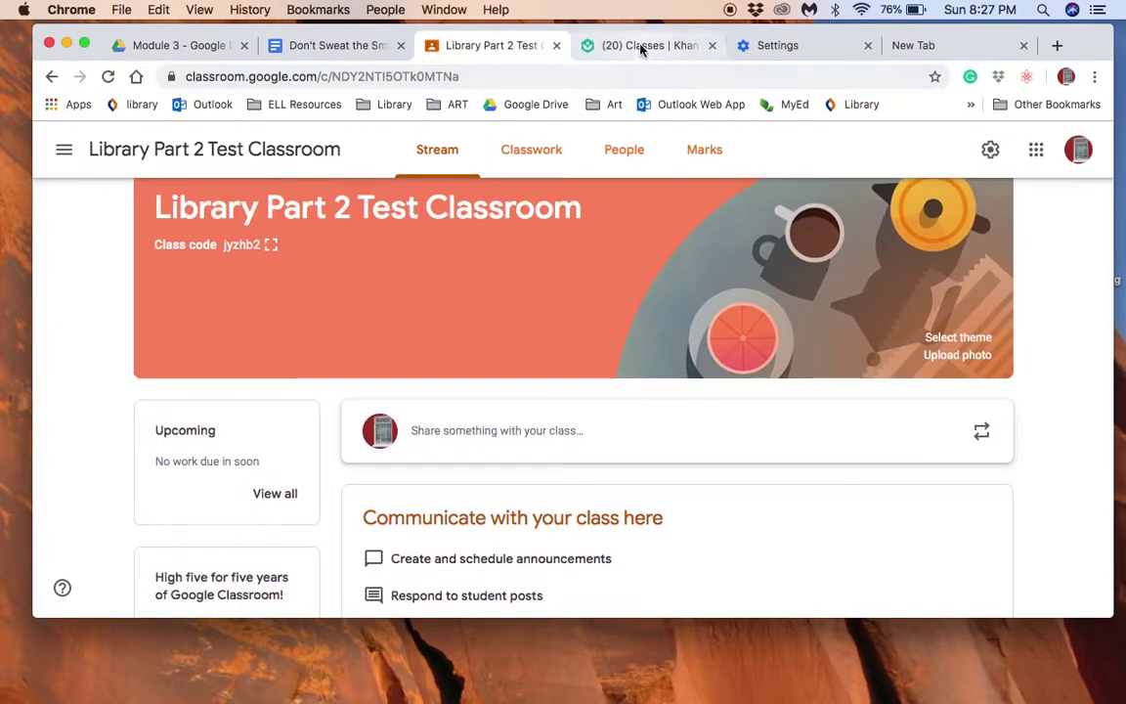
left_click(646, 45)
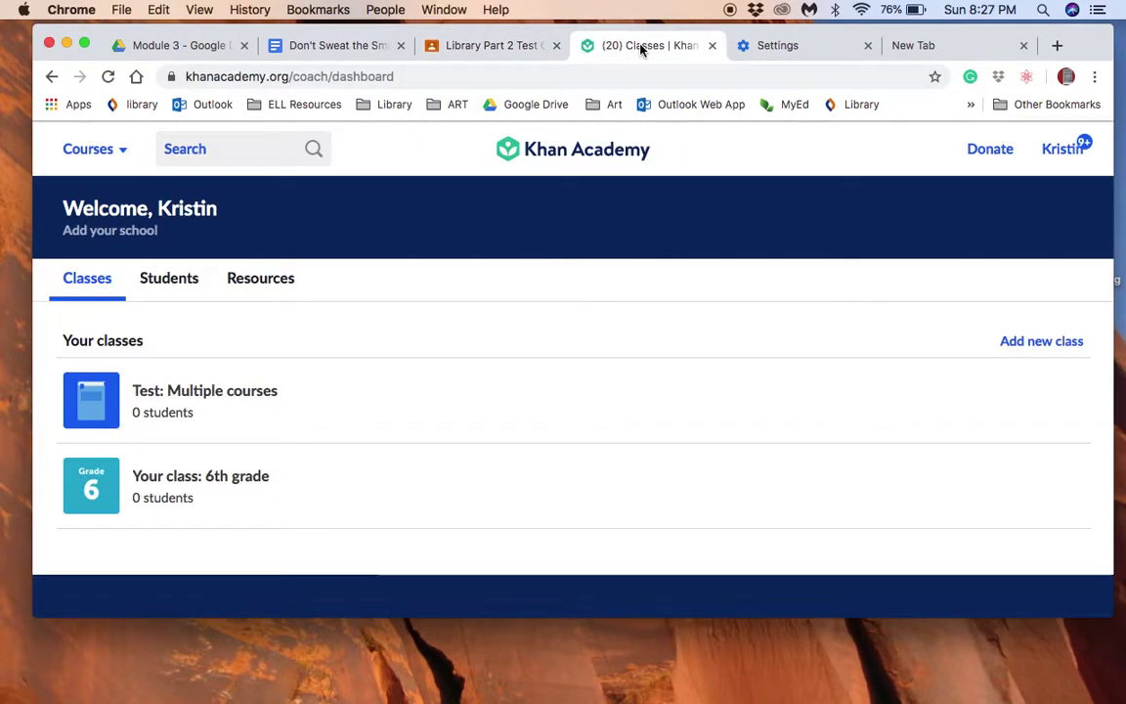
left_click(1079, 154)
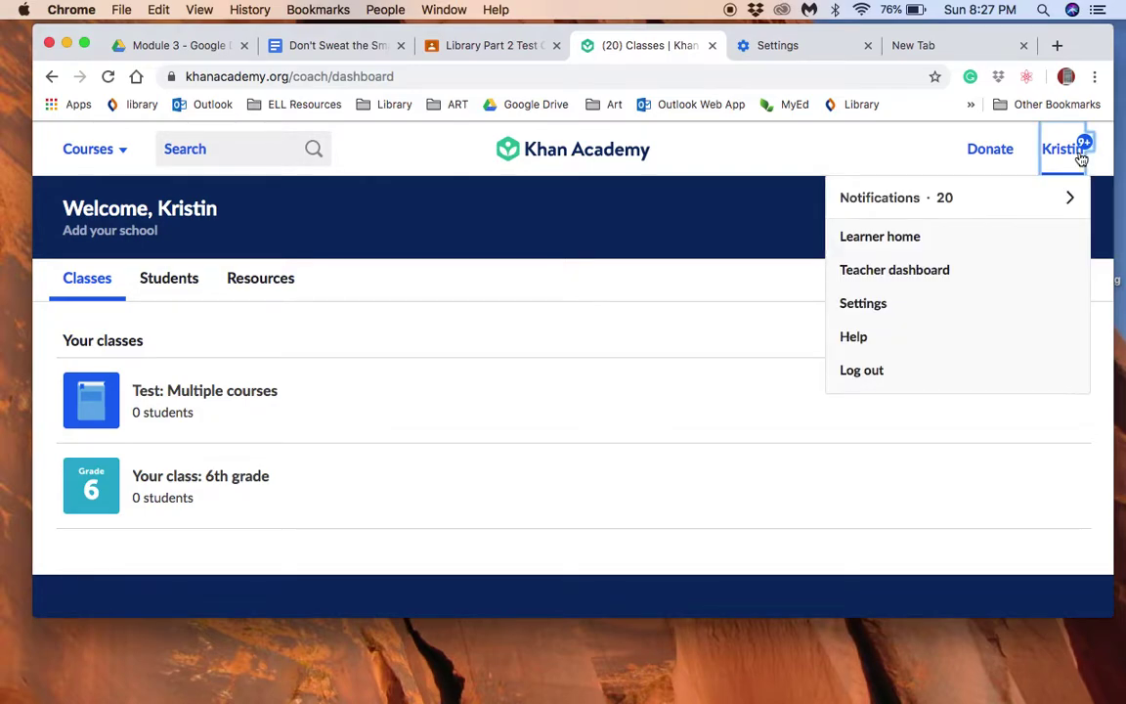
left_click(922, 272)
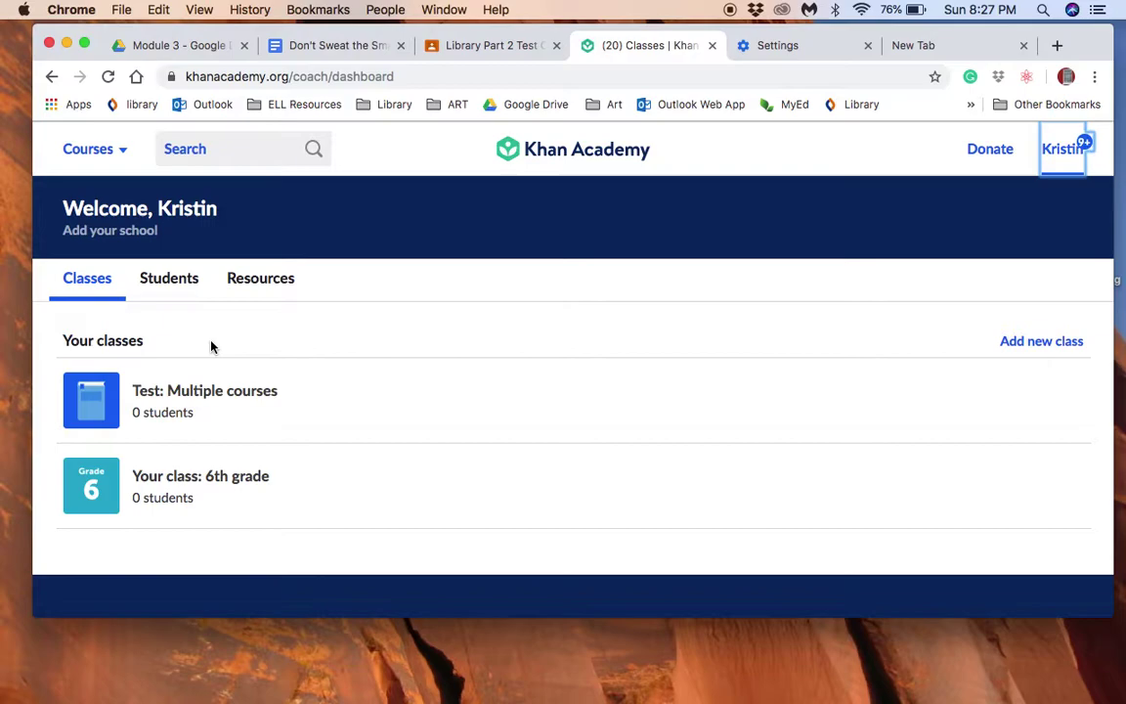
Step: Start a new class imported from Google Classroom, connecting the Google account and allowing Khan Academy access to its classes and rosters
left_click(1034, 344)
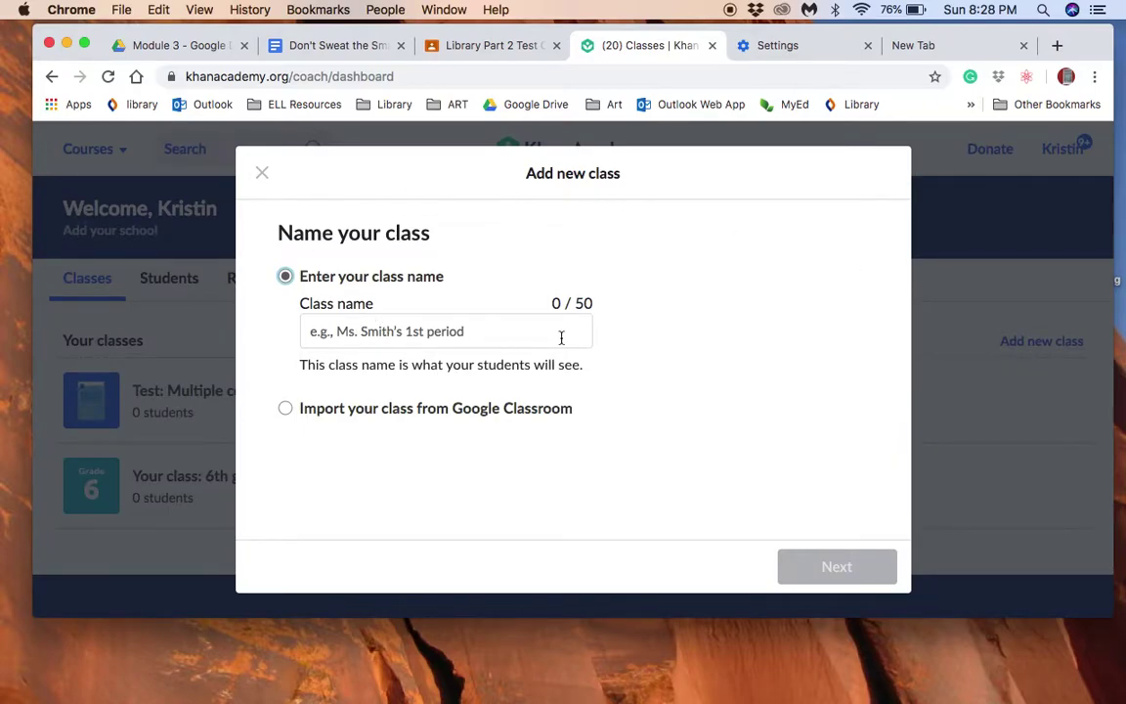
left_click(285, 411)
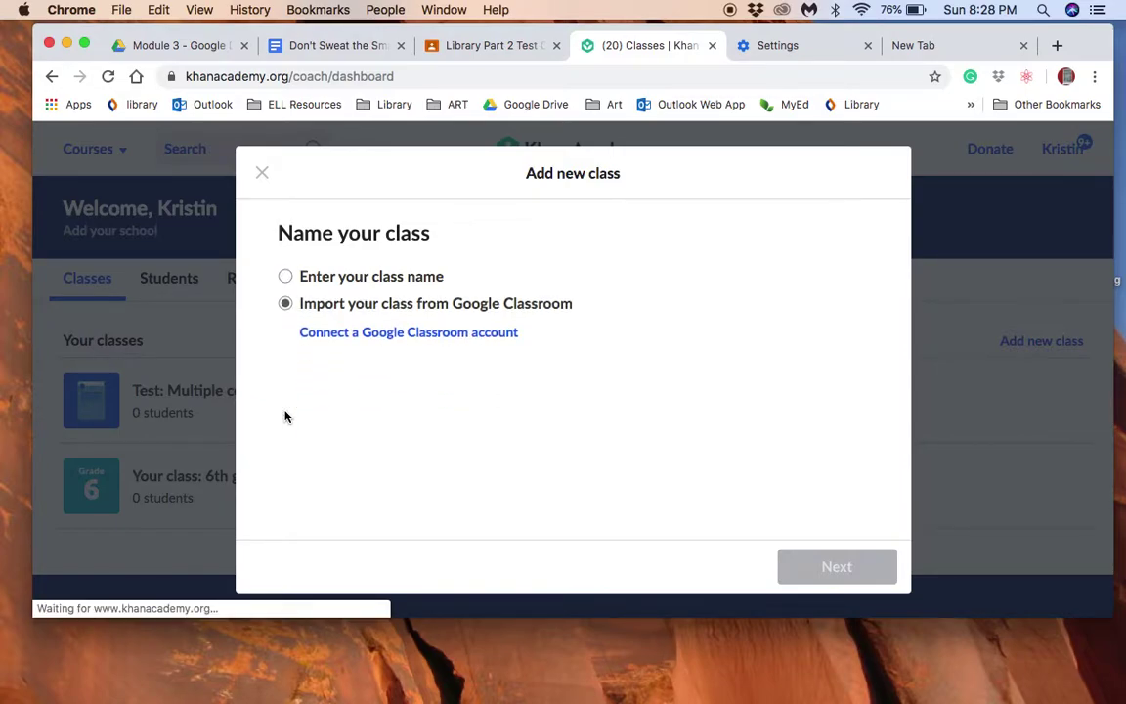
left_click(421, 333)
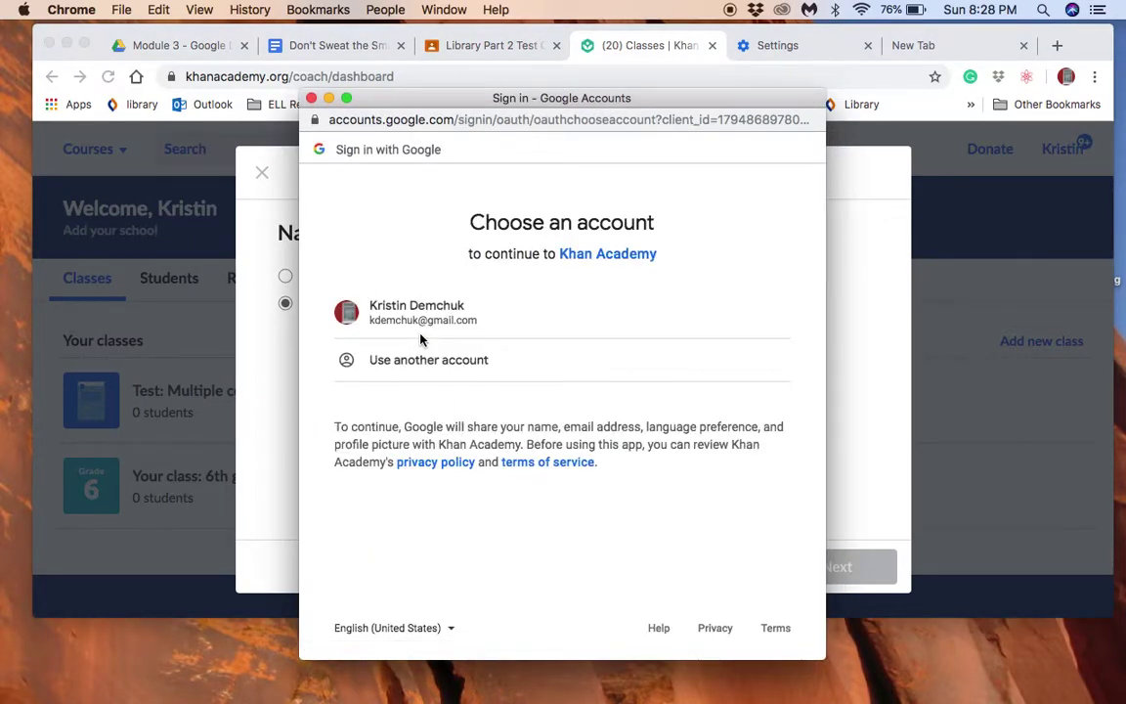
left_click(450, 321)
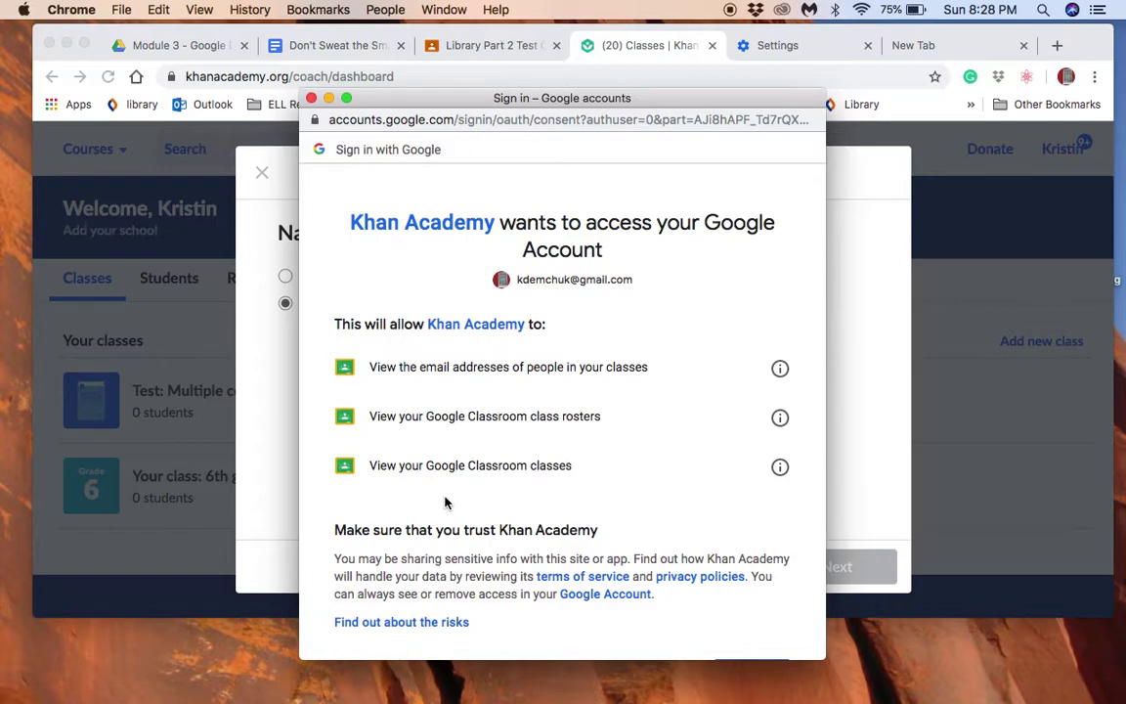
scroll(445, 502, "down", 3)
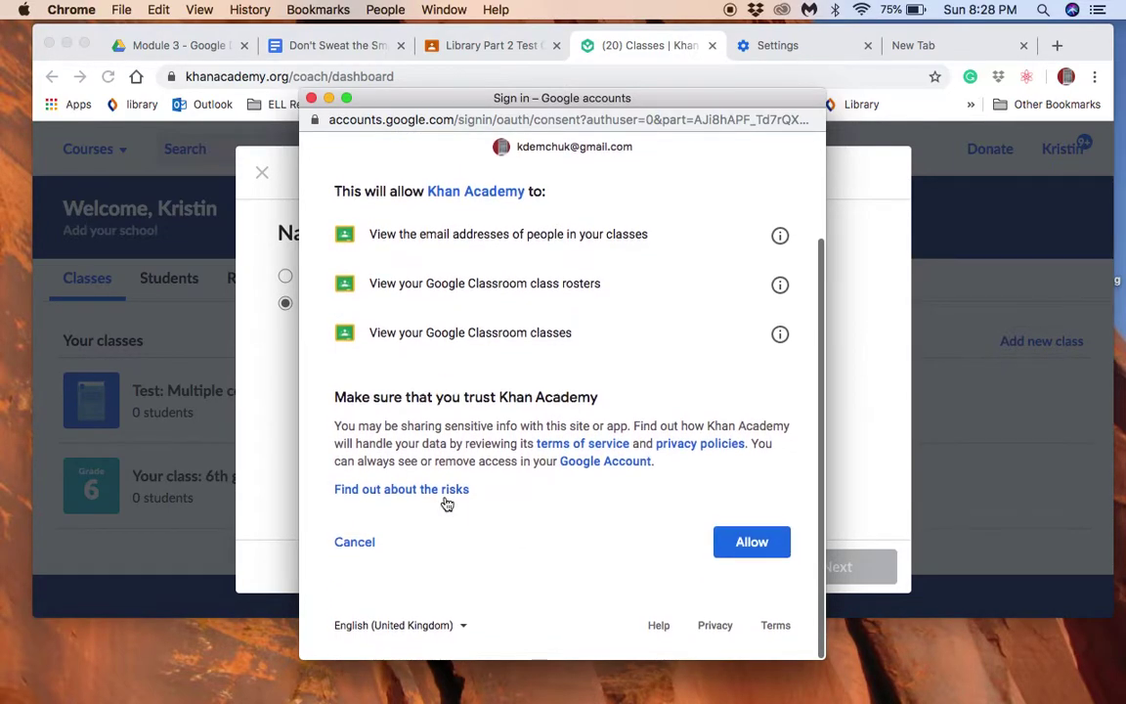
left_click(744, 547)
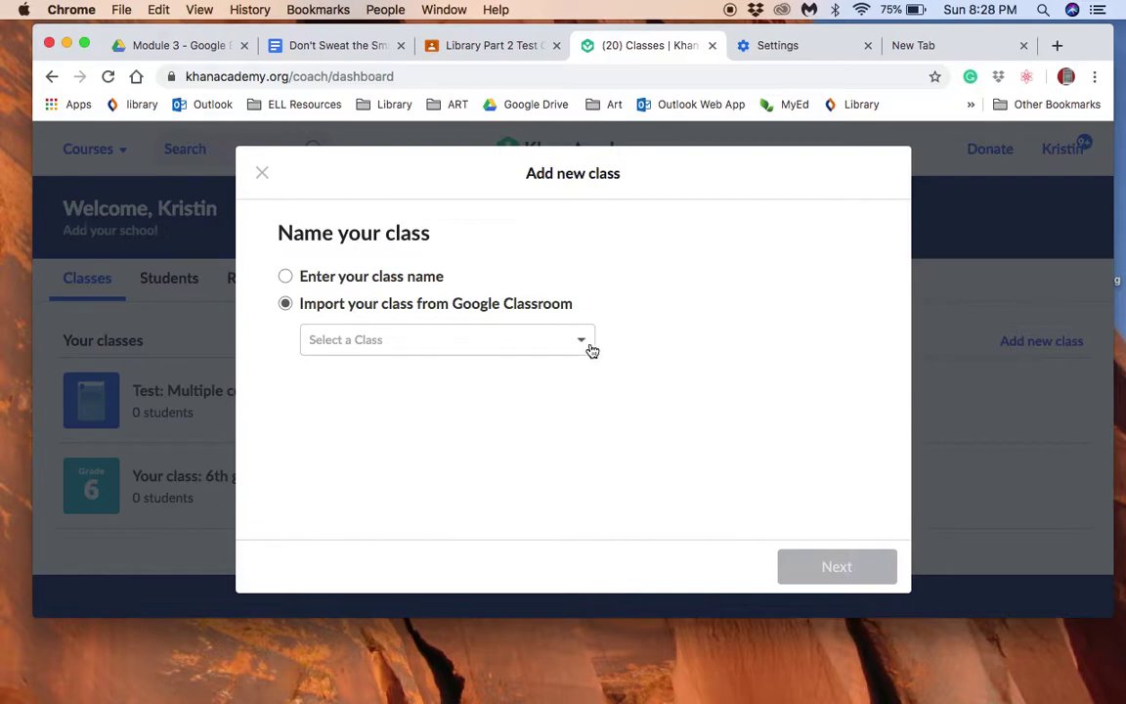
Step: Import Library Part 2 Test Classroom as the new class and continue past the student sign-in information to course selection
left_click(591, 348)
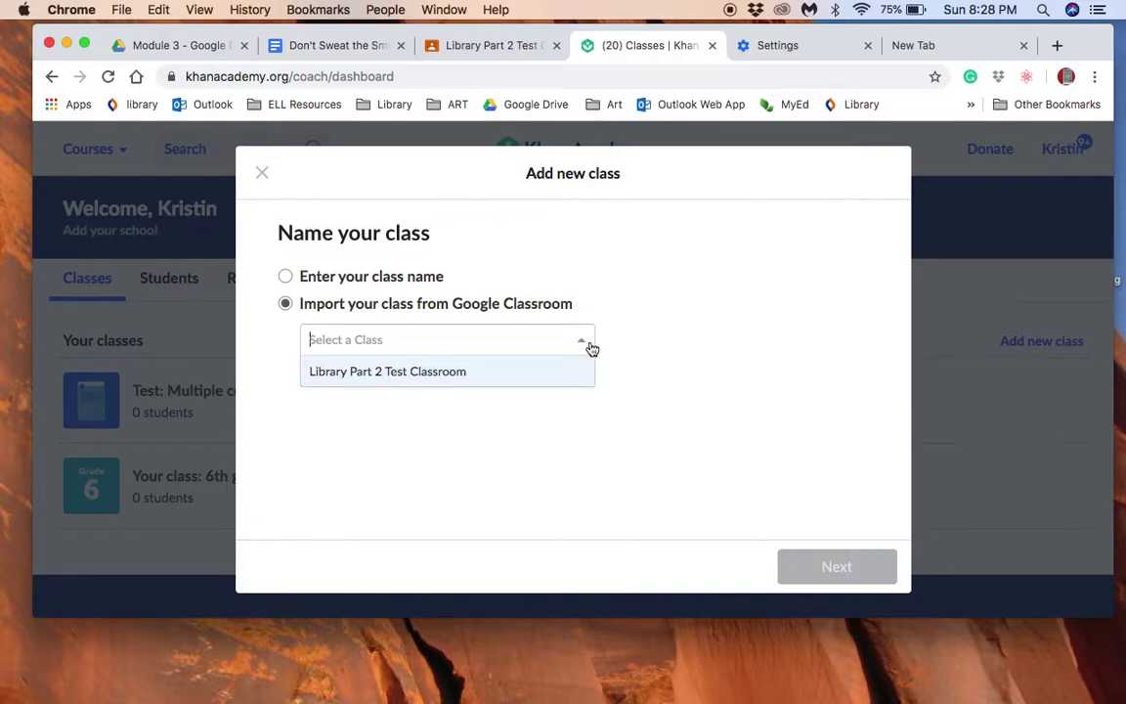
left_click(415, 378)
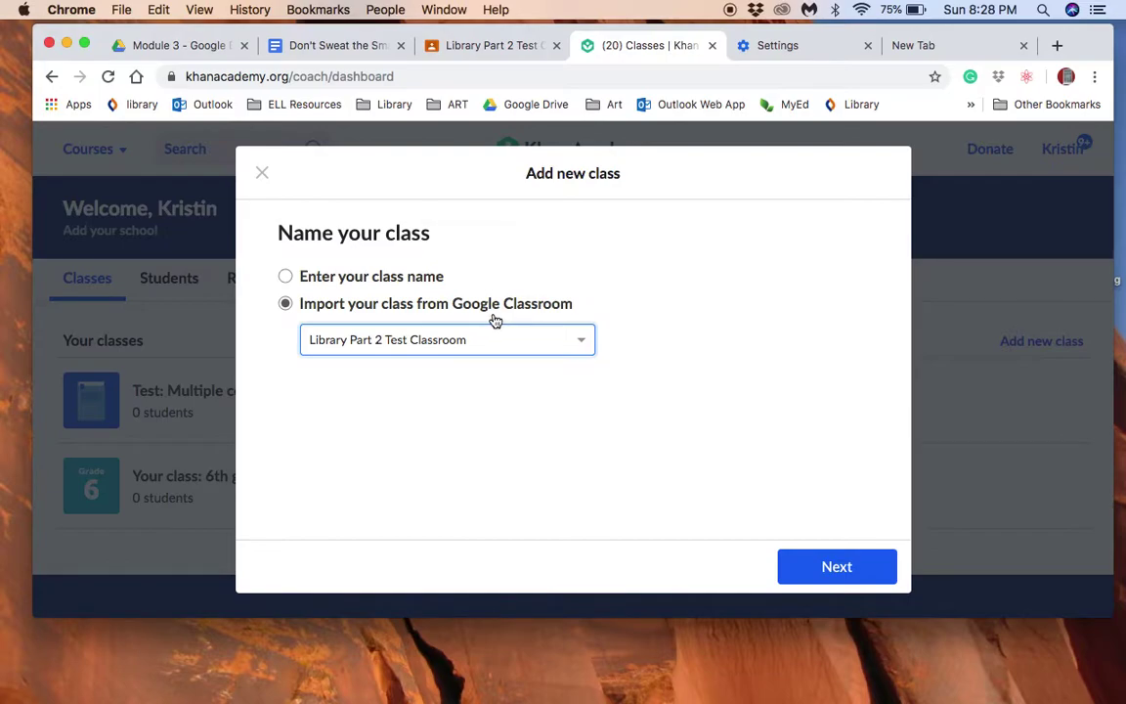
left_click(847, 560)
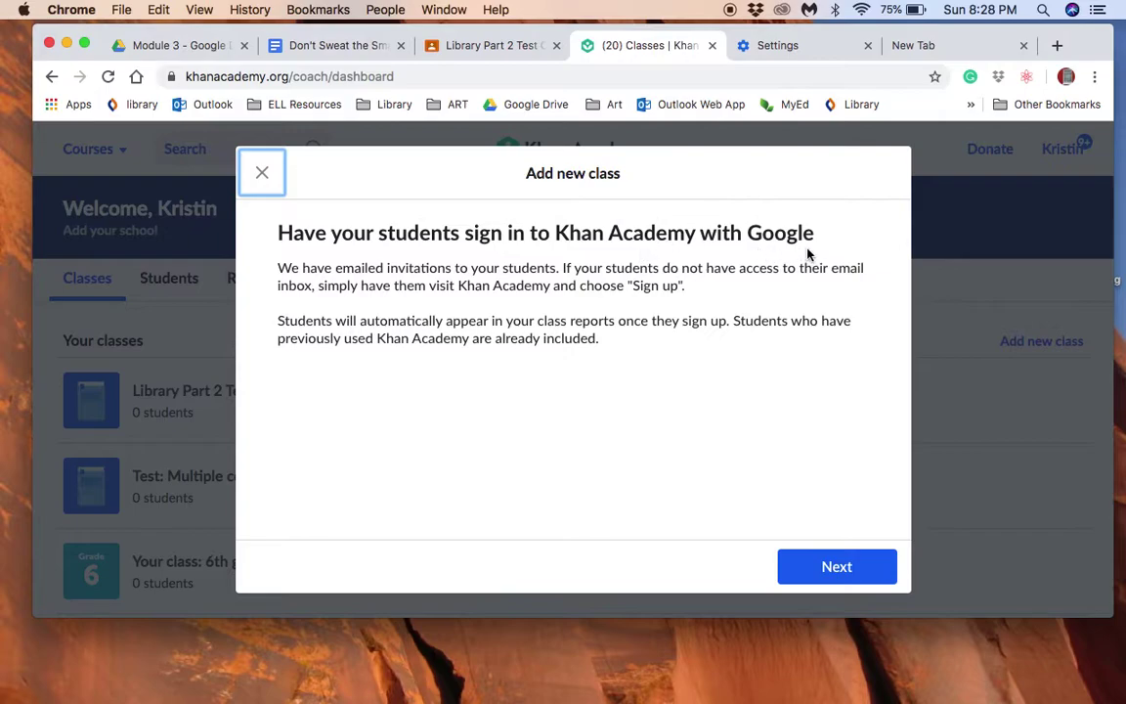
left_click(850, 563)
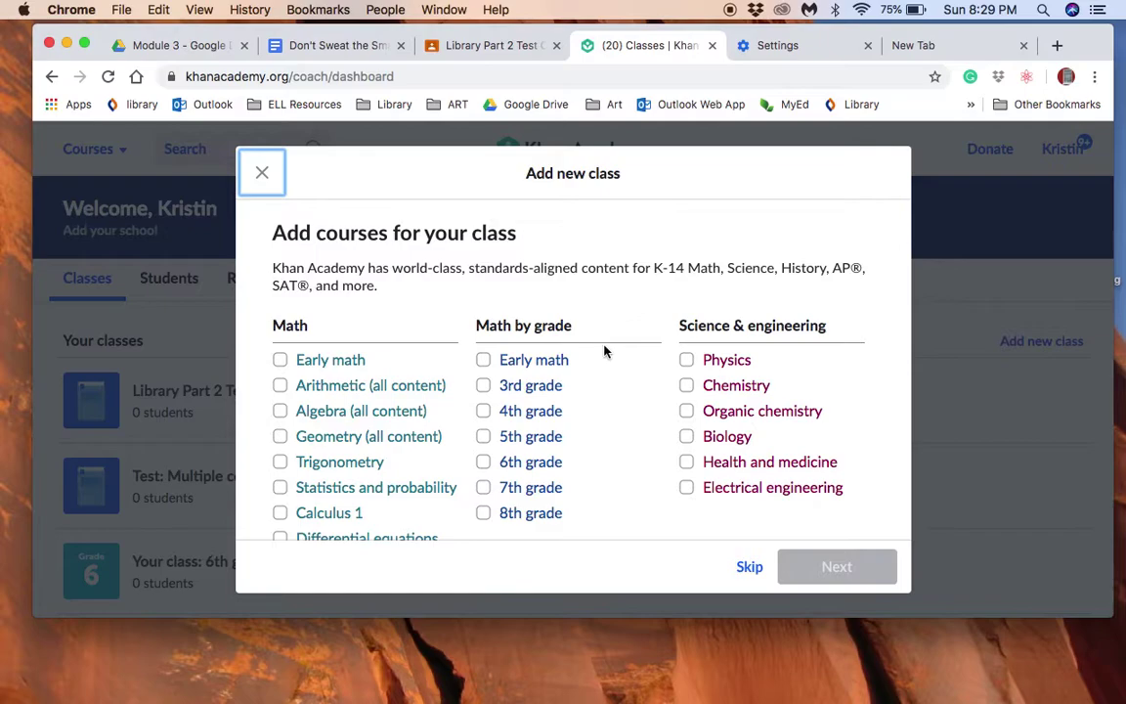
Step: Add the 5th, 6th, 7th and 8th grade math courses to the new class and close the class setup
scroll(598, 427, "down", 1)
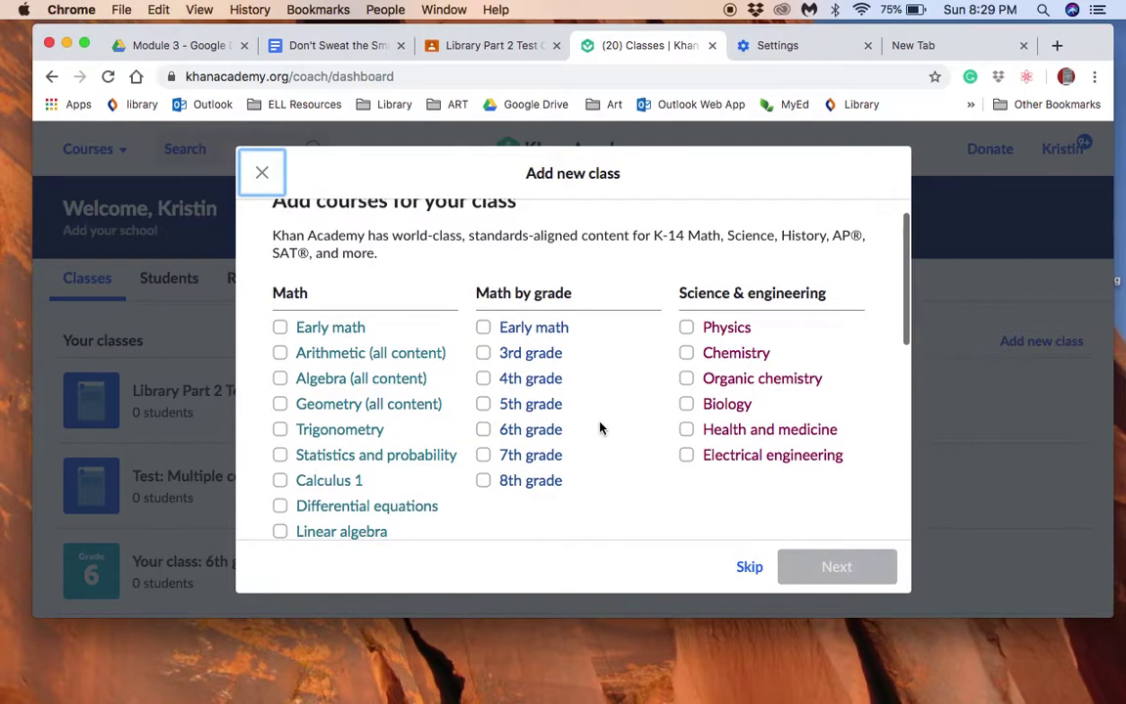
left_click(485, 431)
left_click(485, 455)
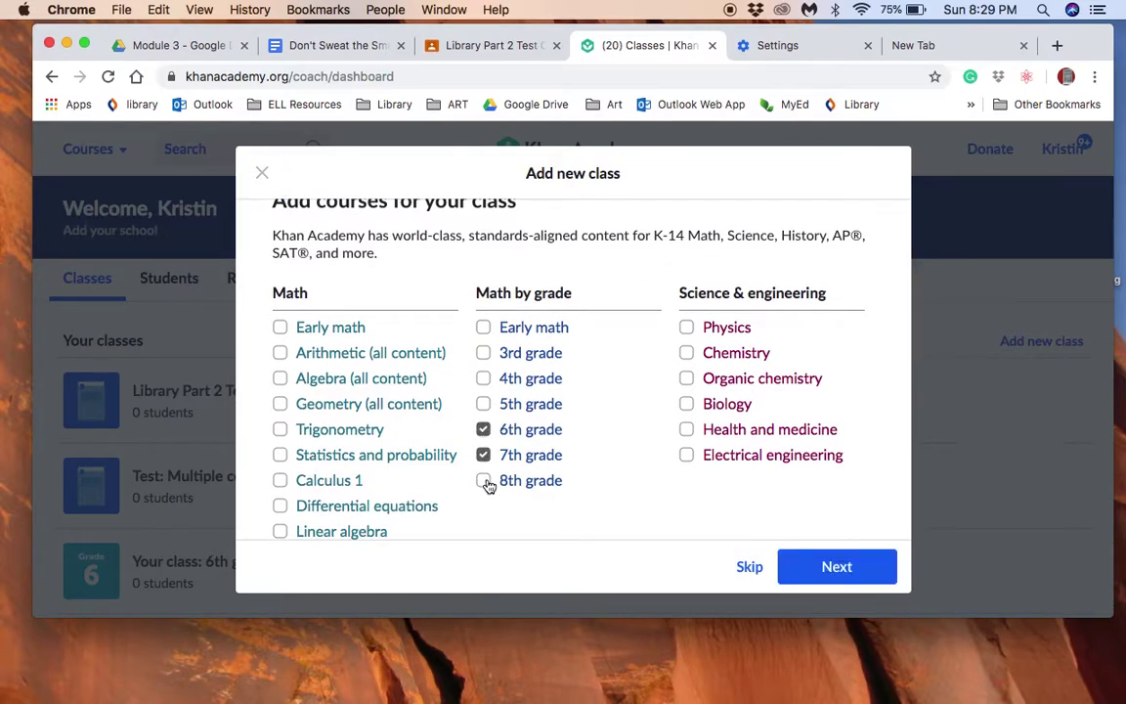
left_click(484, 482)
left_click(483, 402)
left_click(869, 562)
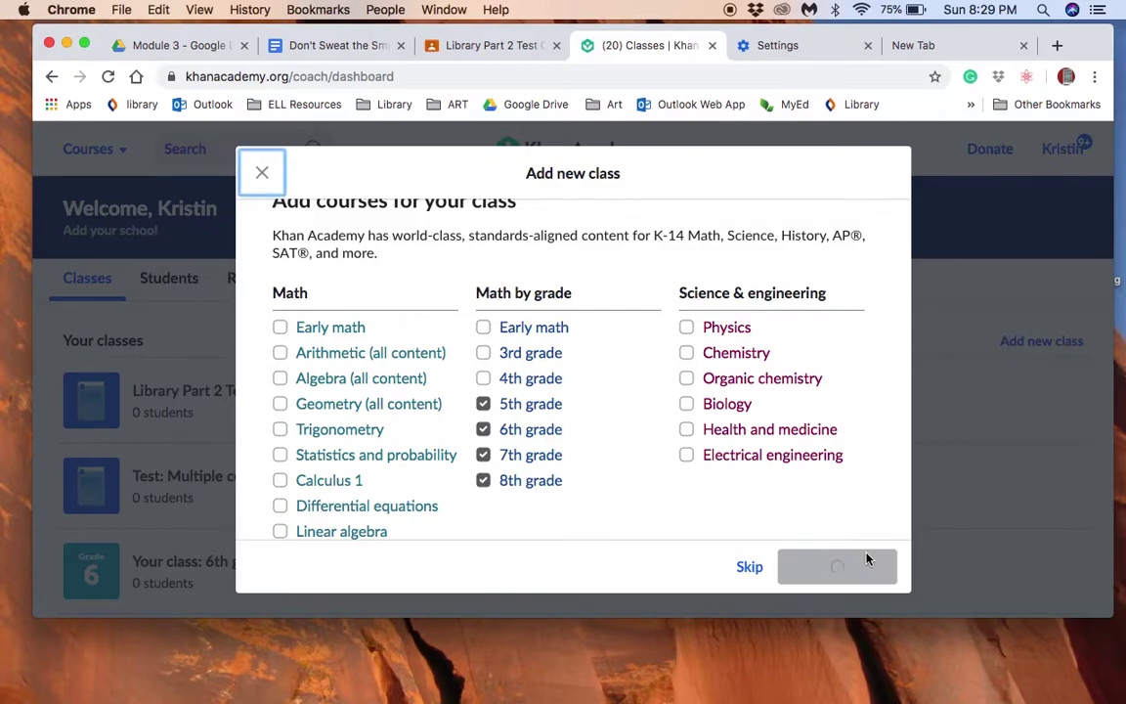
left_click(262, 176)
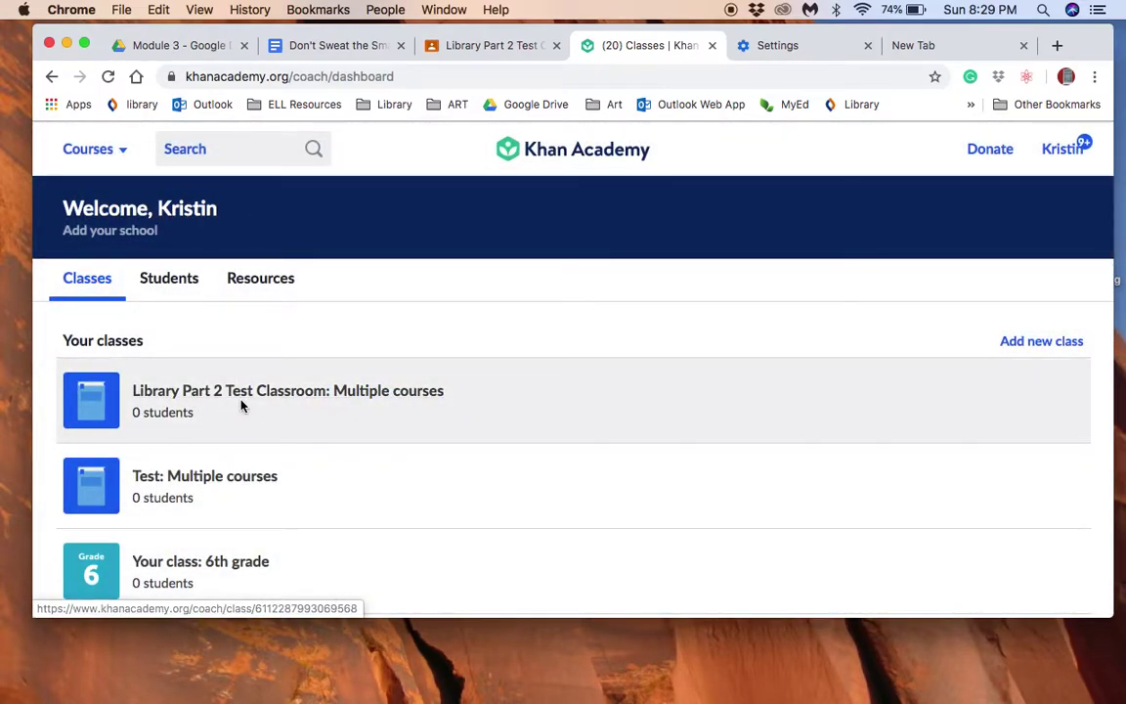
Step: Open the Library Part 2 Test Classroom class and look over its student roster page
left_click(277, 394)
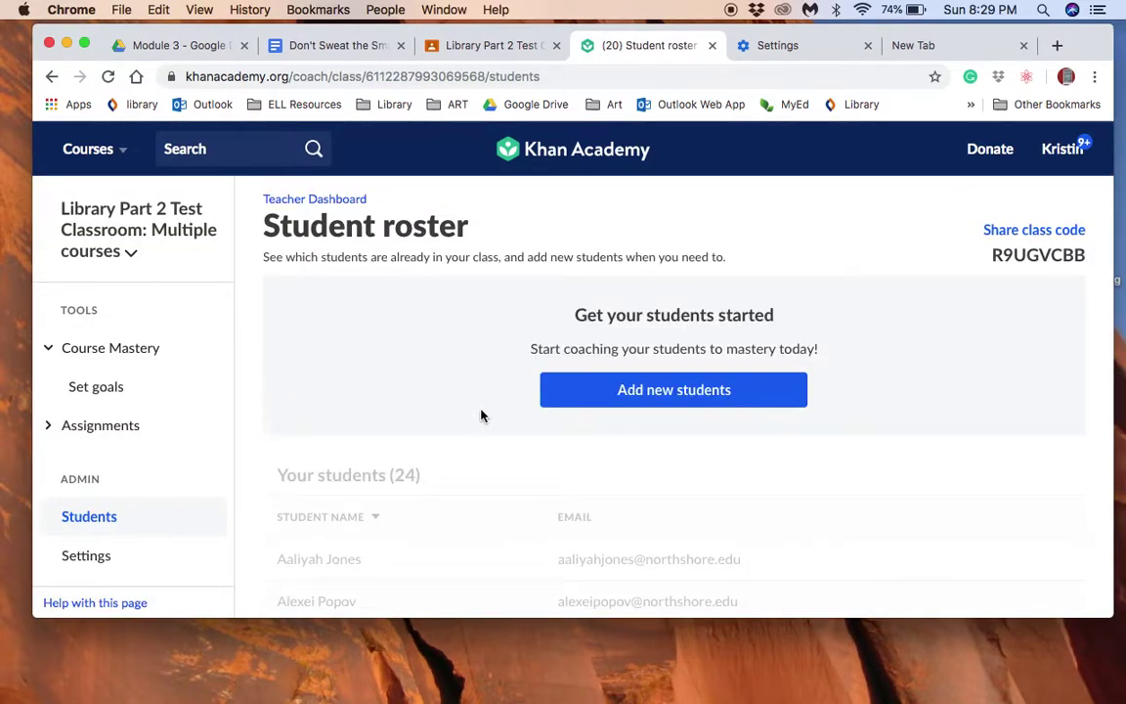
scroll(568, 502, "down", 2)
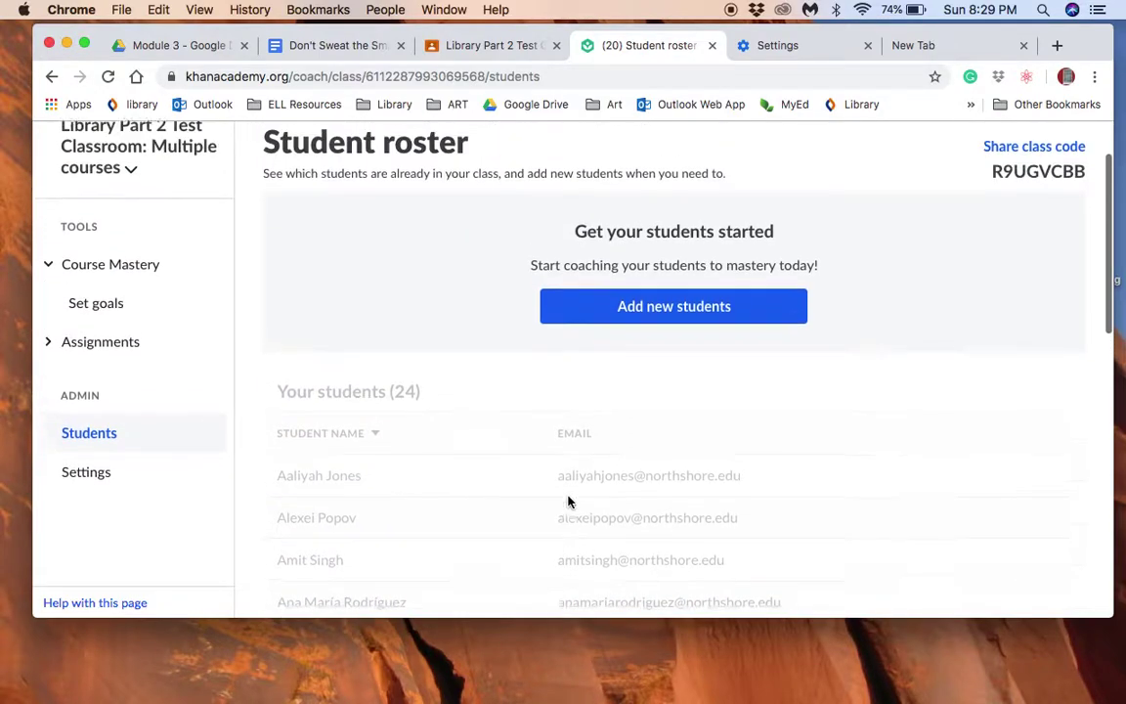
scroll(562, 469, "up", 1)
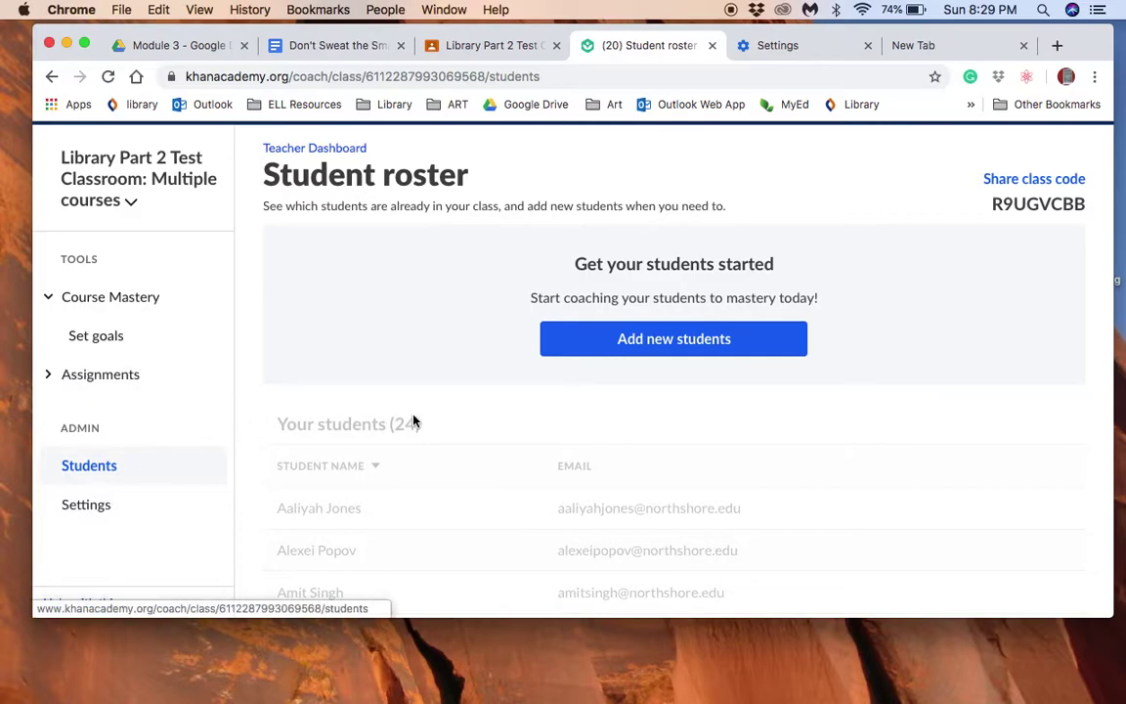
scroll(413, 420, "up", 2)
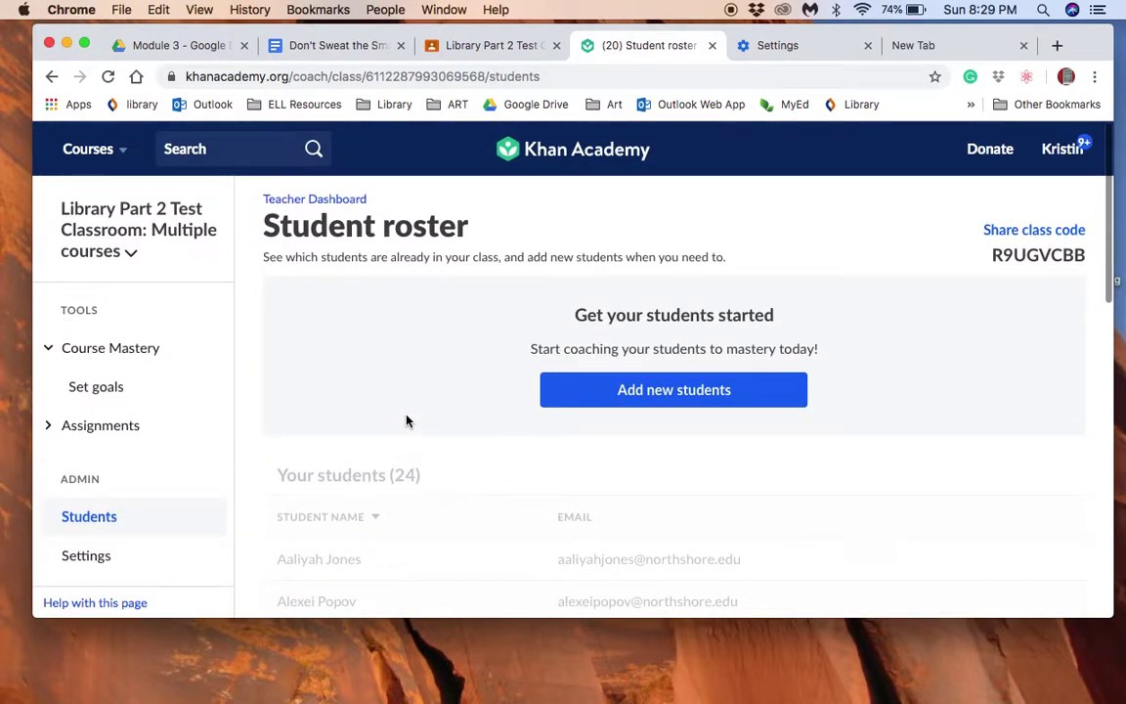
Step: Open the class's page for assigning content and expand the 6th grade unit Ratios, rates, & percentages
left_click(95, 427)
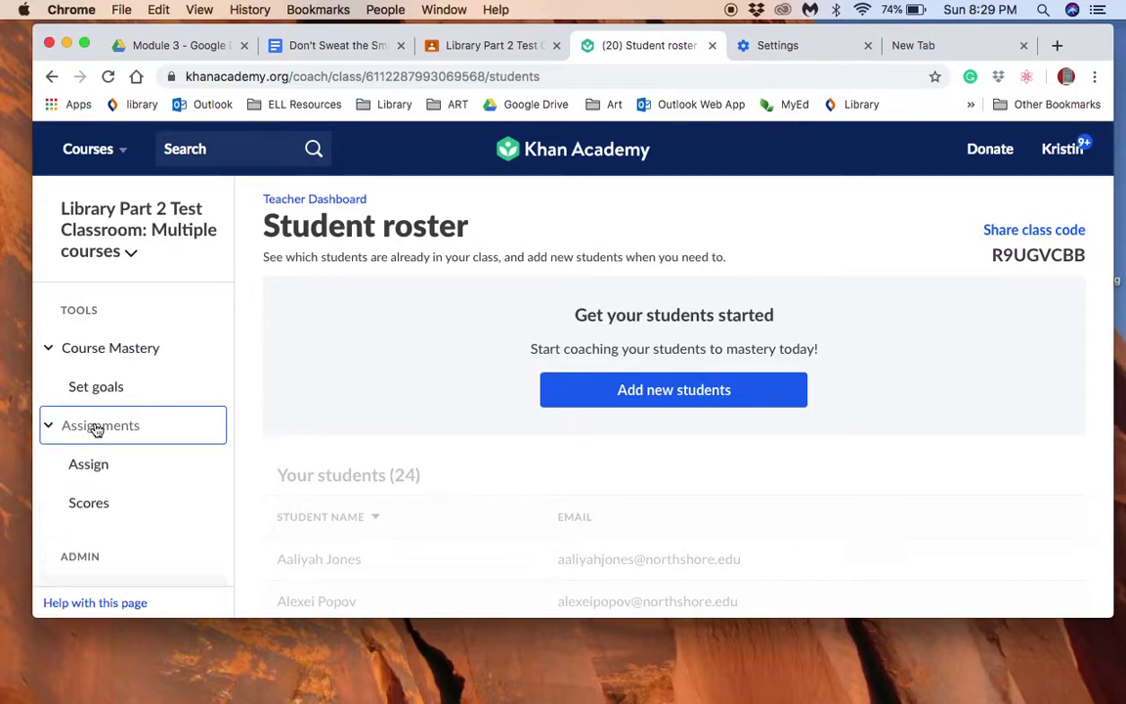
scroll(247, 493, "down", 1)
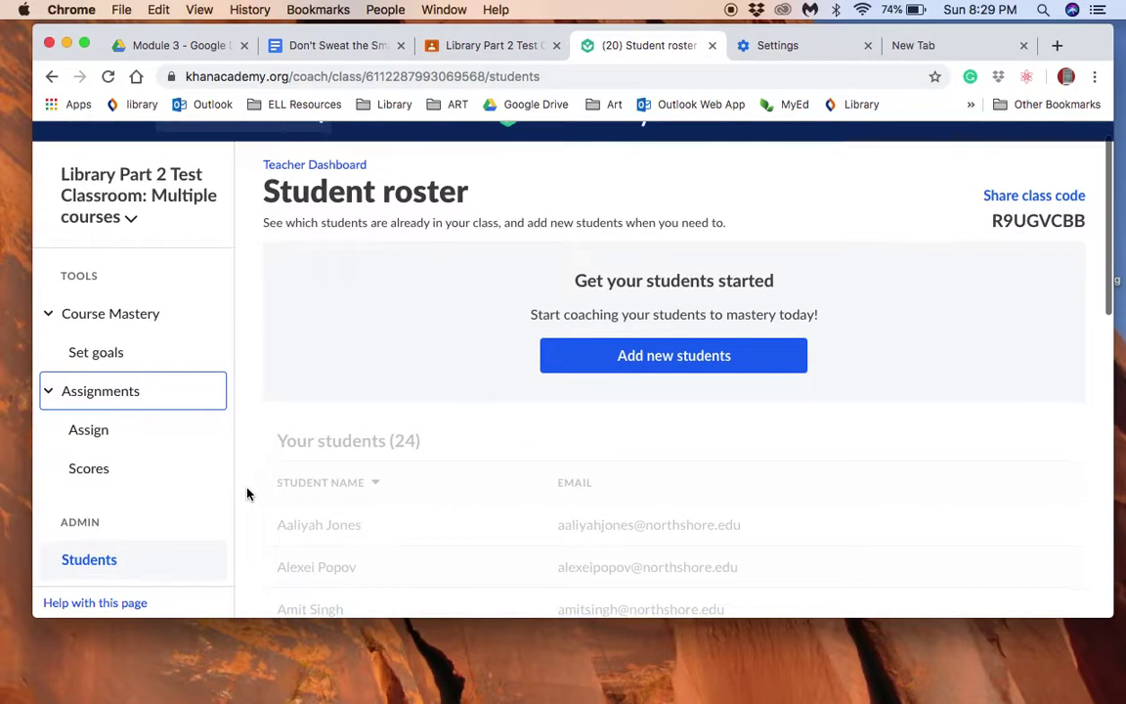
left_click(92, 431)
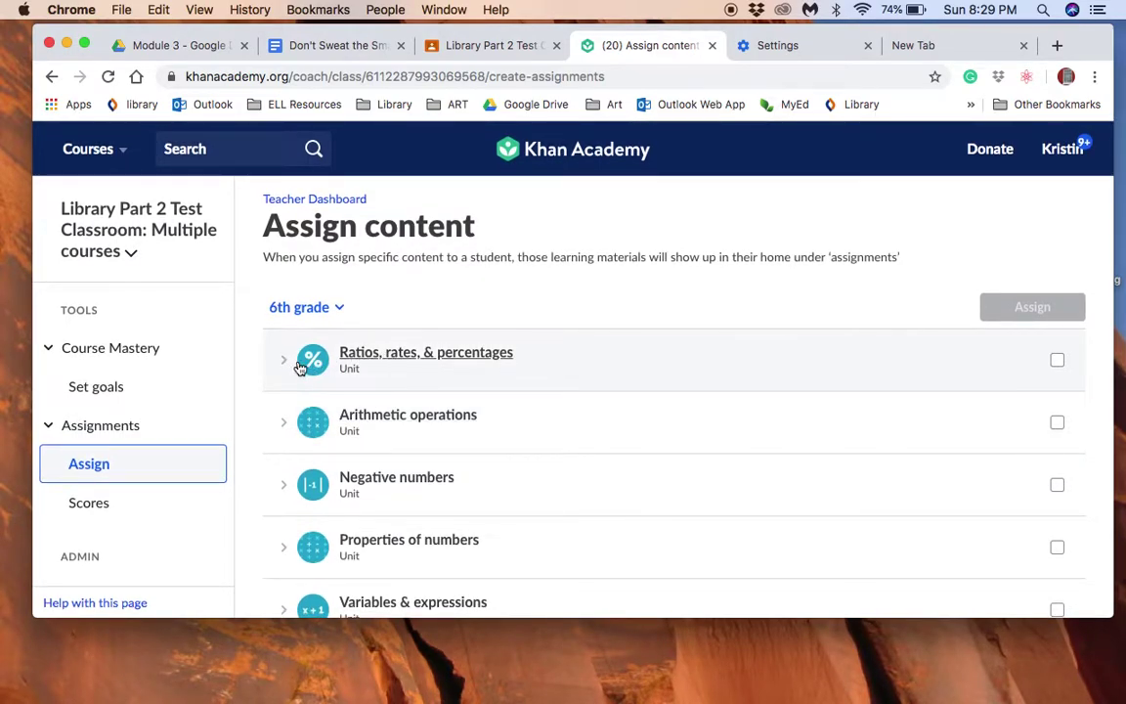
left_click(285, 362)
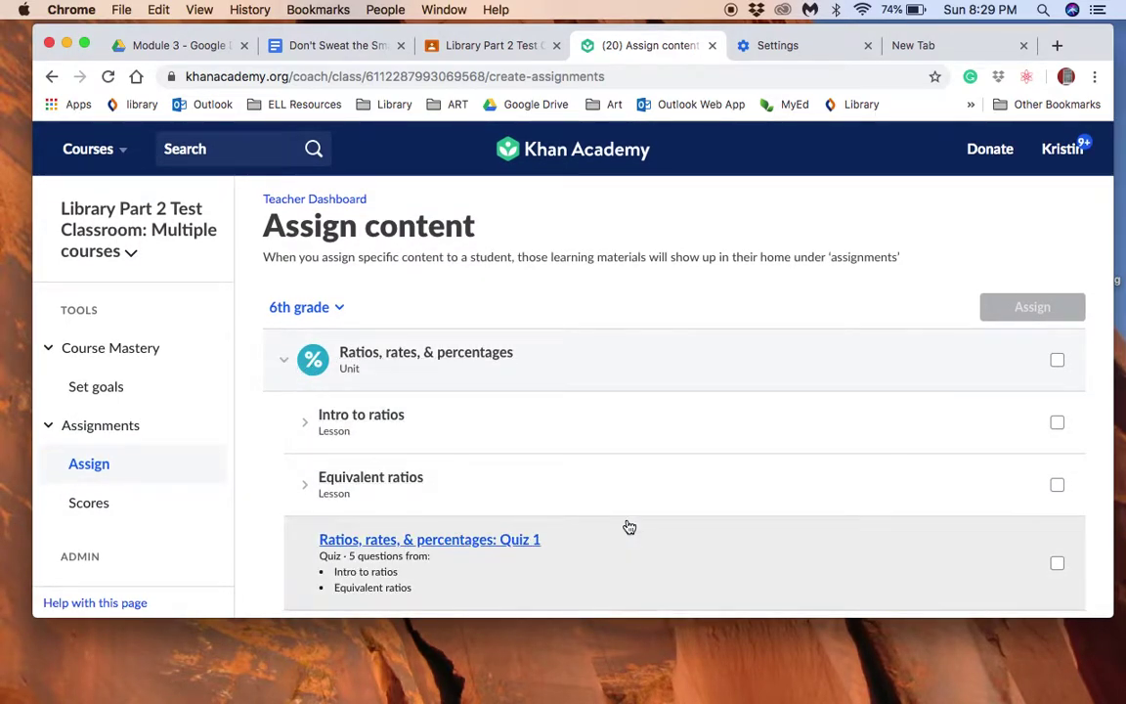
scroll(630, 528, "down", 1)
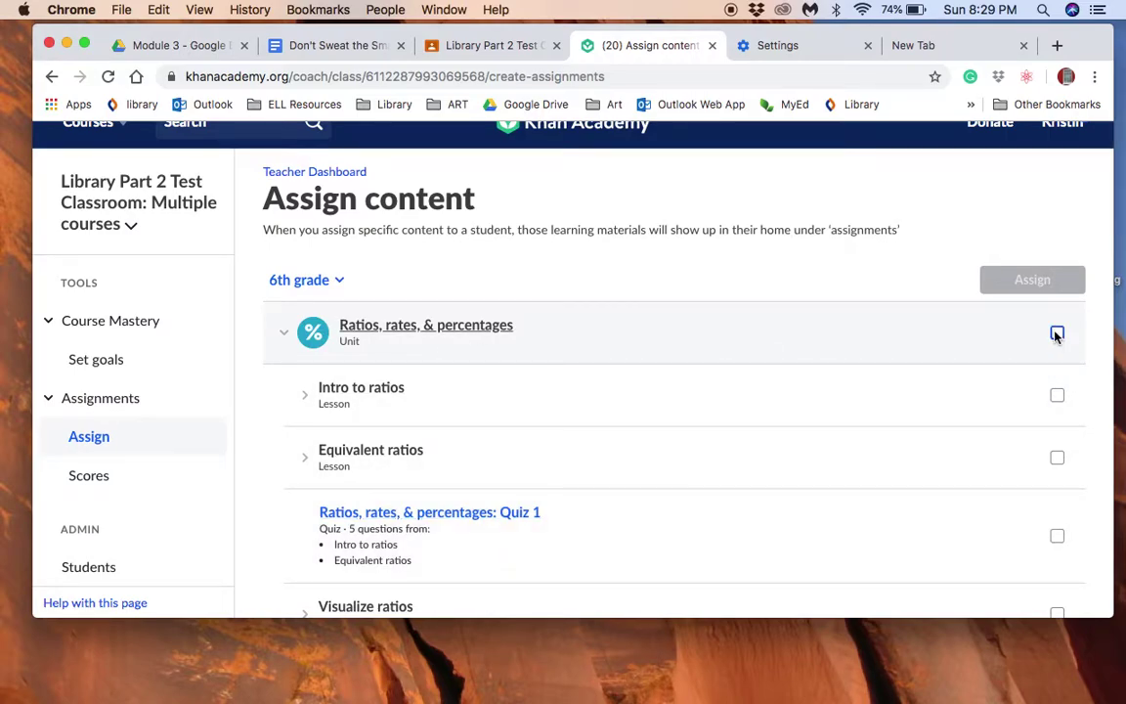
Step: Select only the Intro to ratios lesson of the Ratios, rates, & percentages unit for assigning and expand it to review its items
left_click(1056, 334)
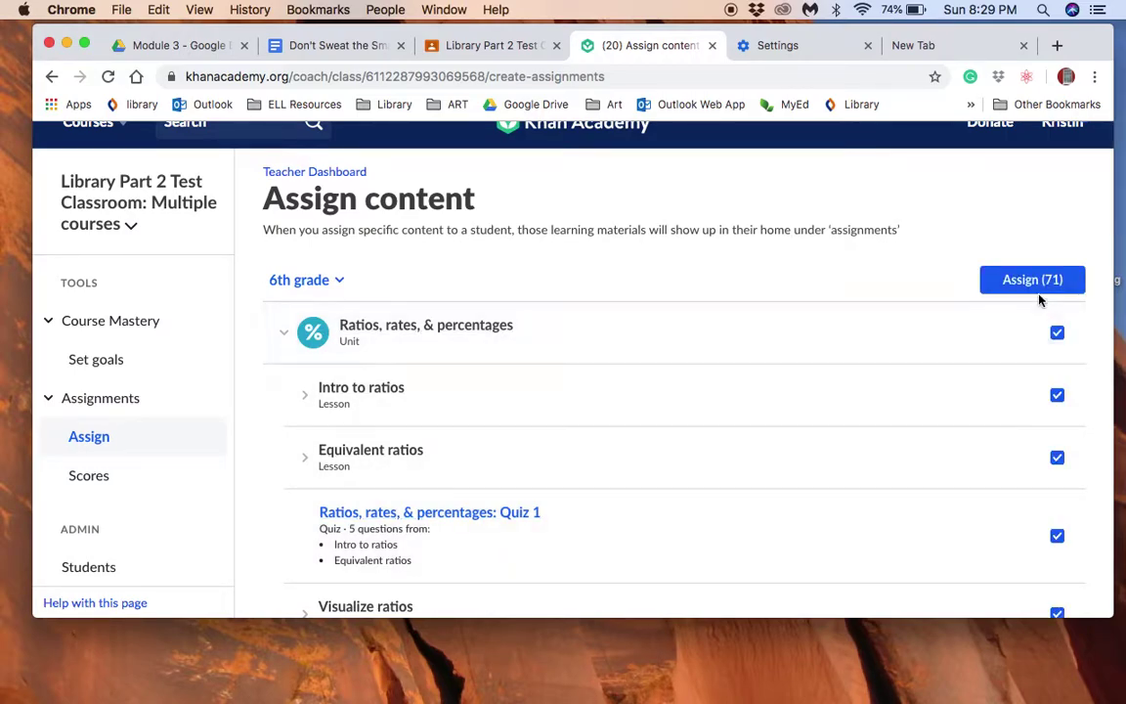
left_click(1057, 334)
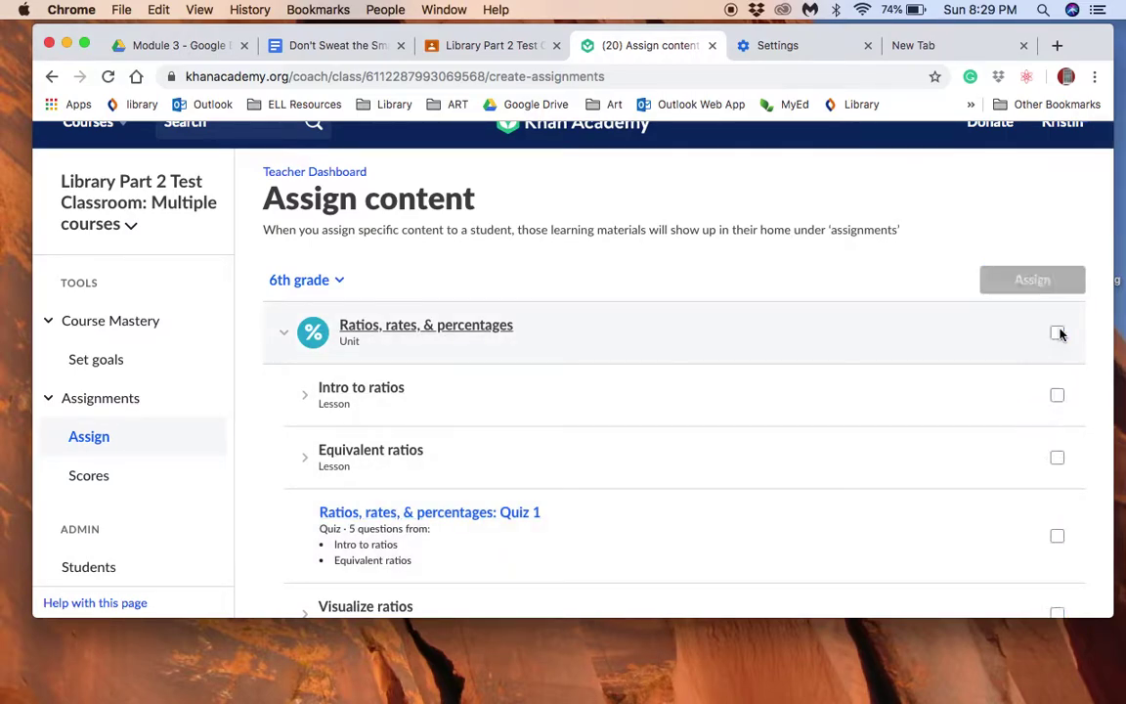
left_click(1057, 395)
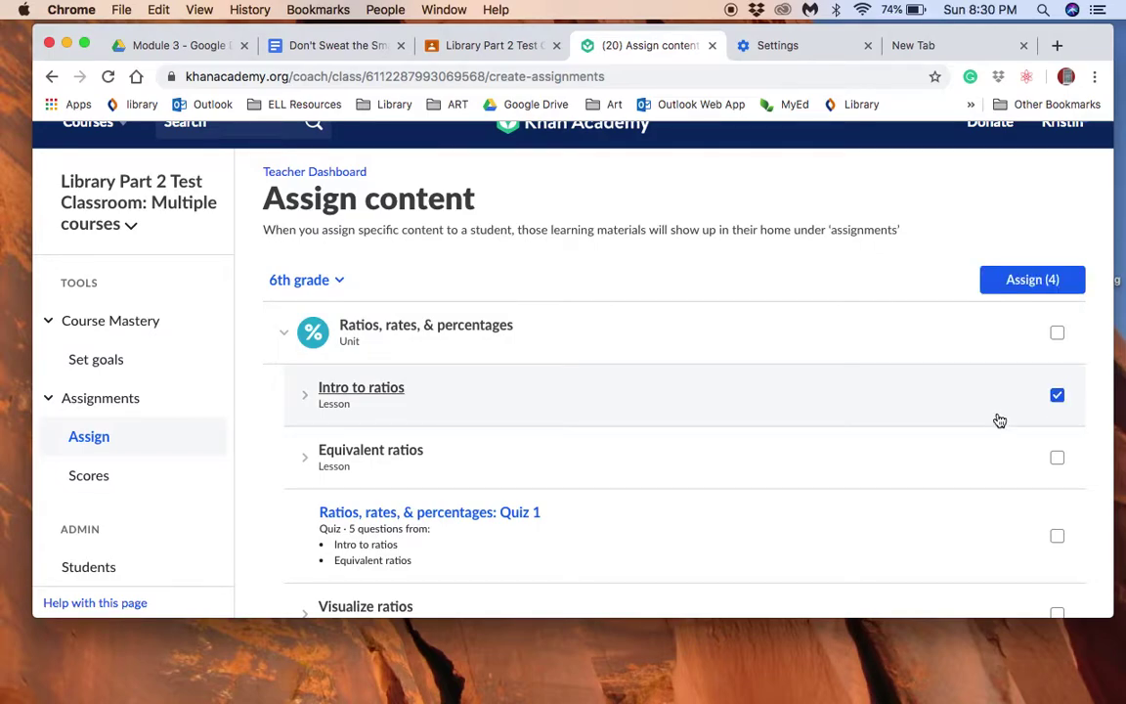
left_click(306, 396)
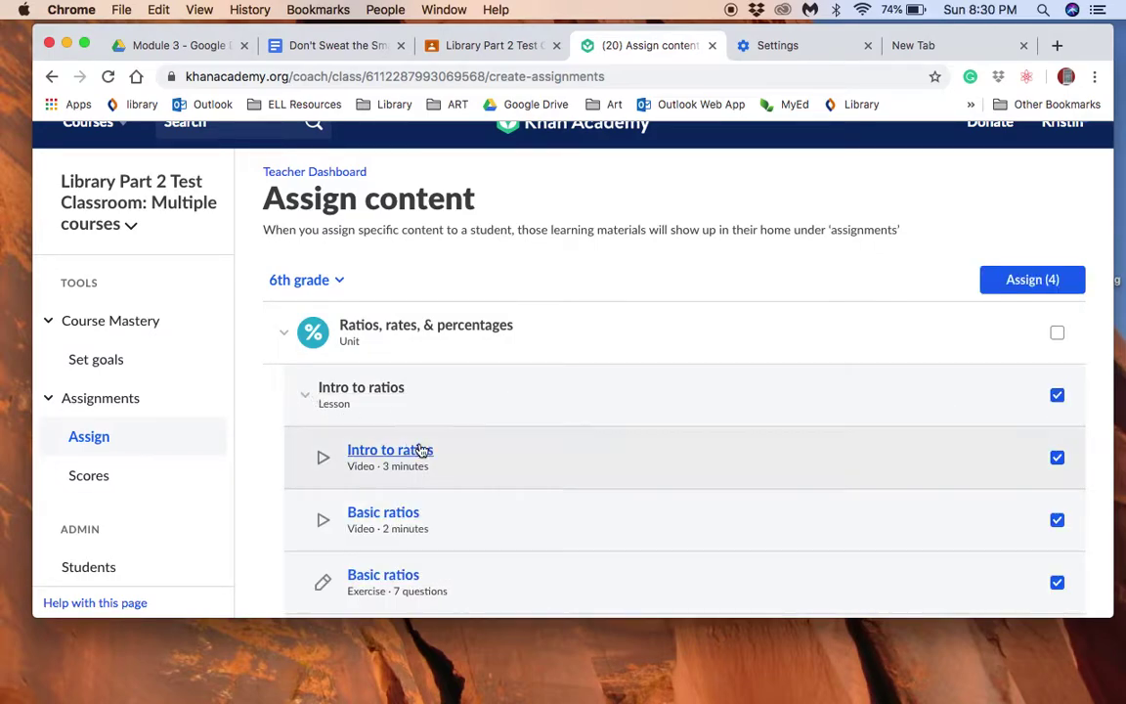
scroll(473, 512, "down", 3)
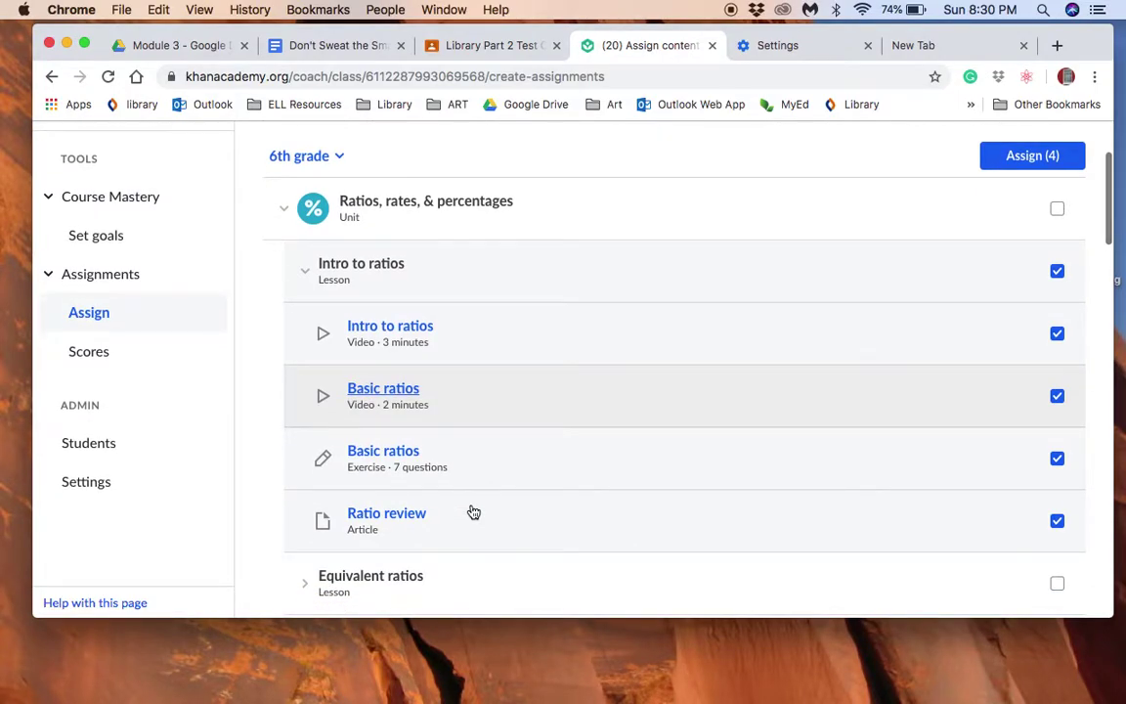
scroll(473, 513, "up", 2)
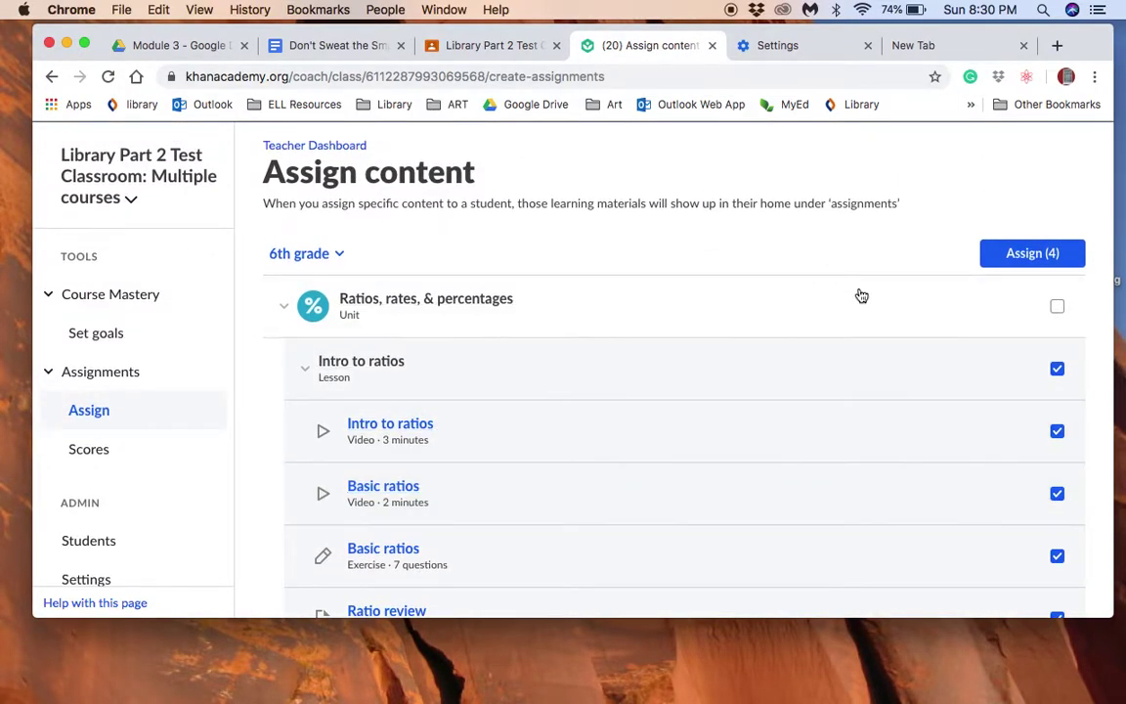
Step: Save the four selected Intro to ratios items for Library Part 2 Test Classroom using the "Save and assign later" option
left_click(1048, 255)
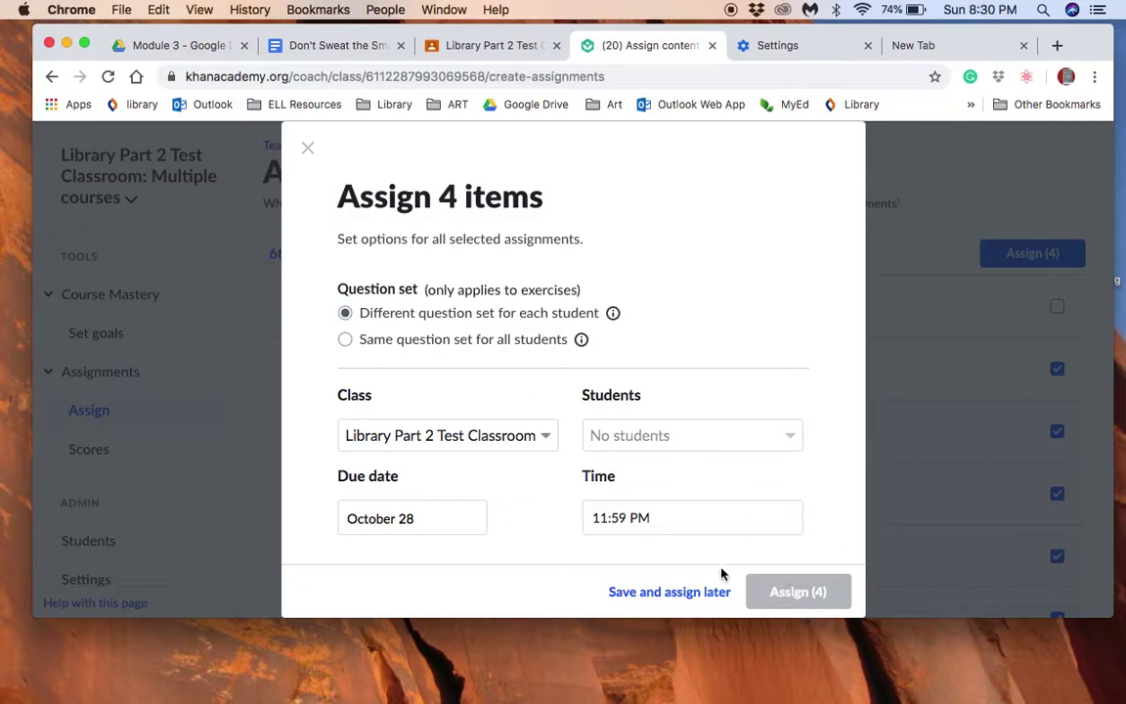
left_click(664, 593)
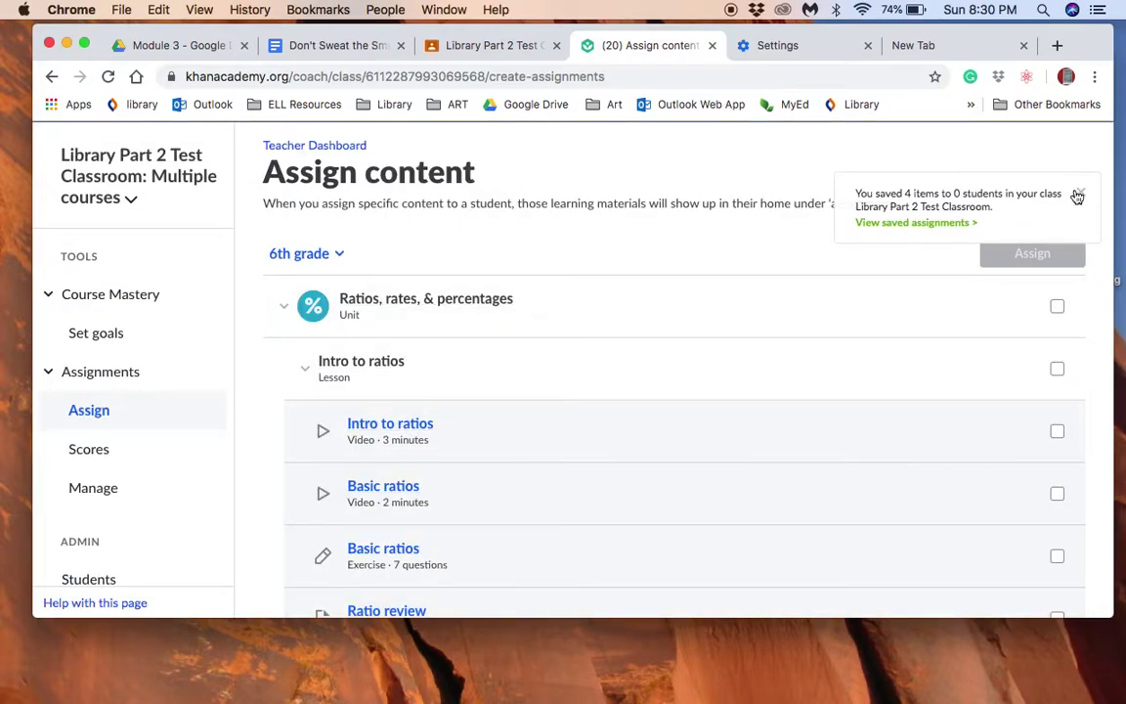
left_click(1078, 194)
Step: Select the entire Ratios, rates, & percentages unit for assigning, and check the class stream in Google Classroom before returning to Khan Academy
left_click(1057, 306)
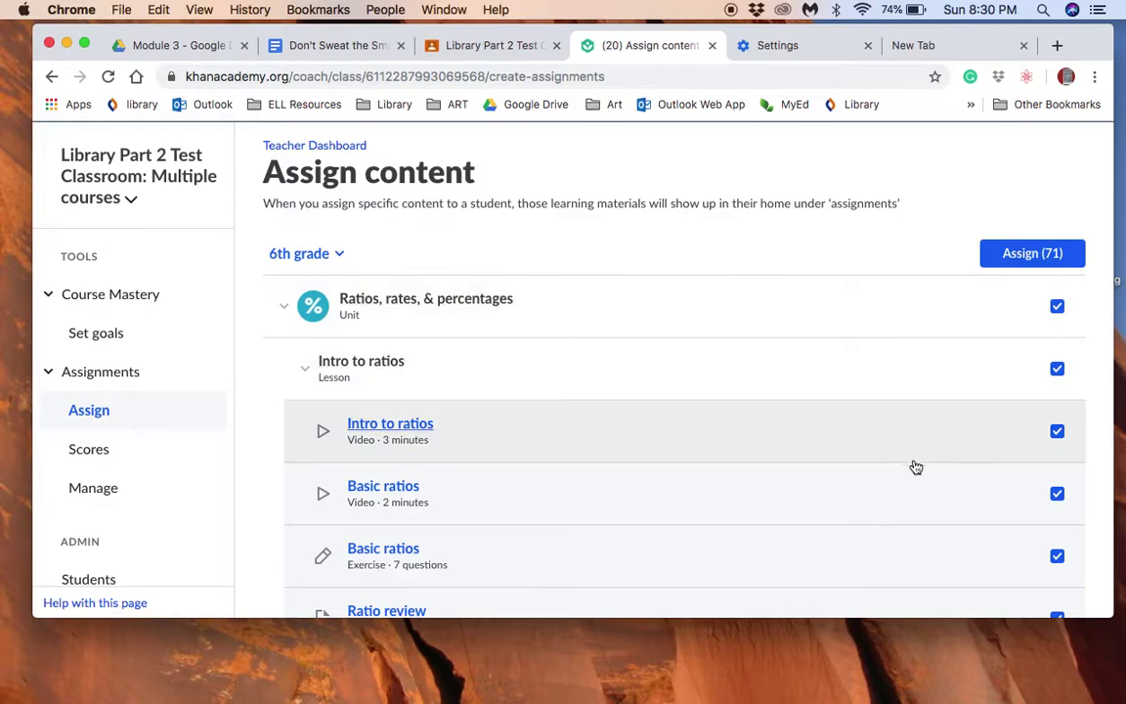
scroll(726, 458, "up", 1)
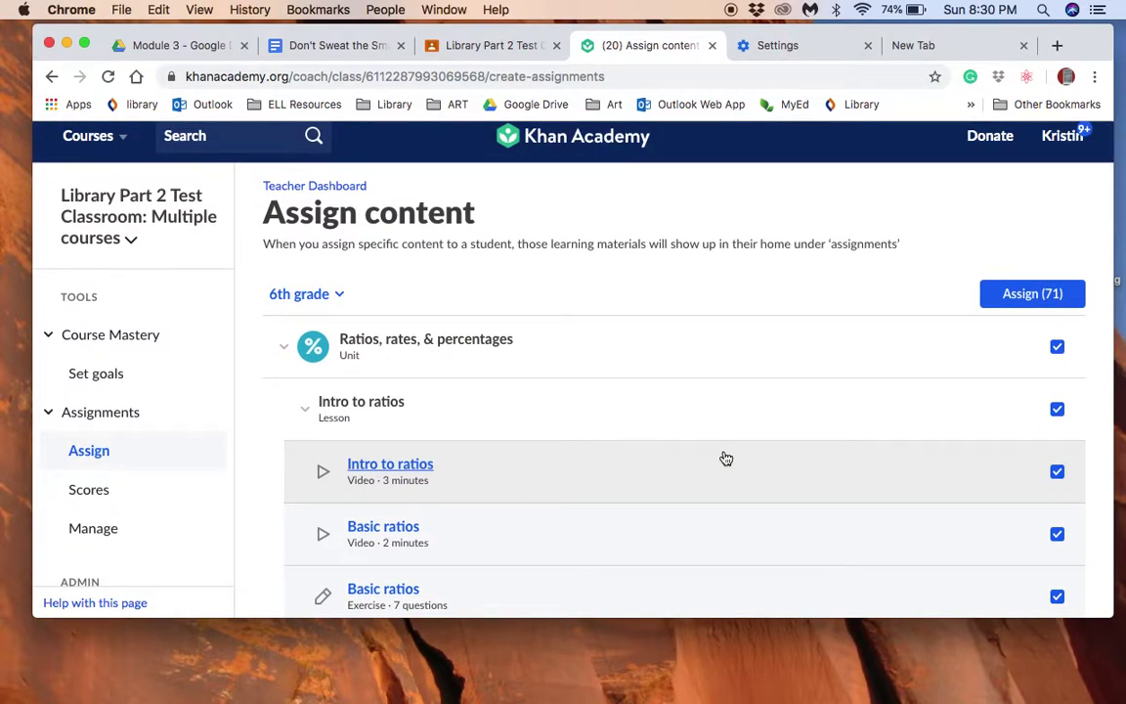
left_click(501, 45)
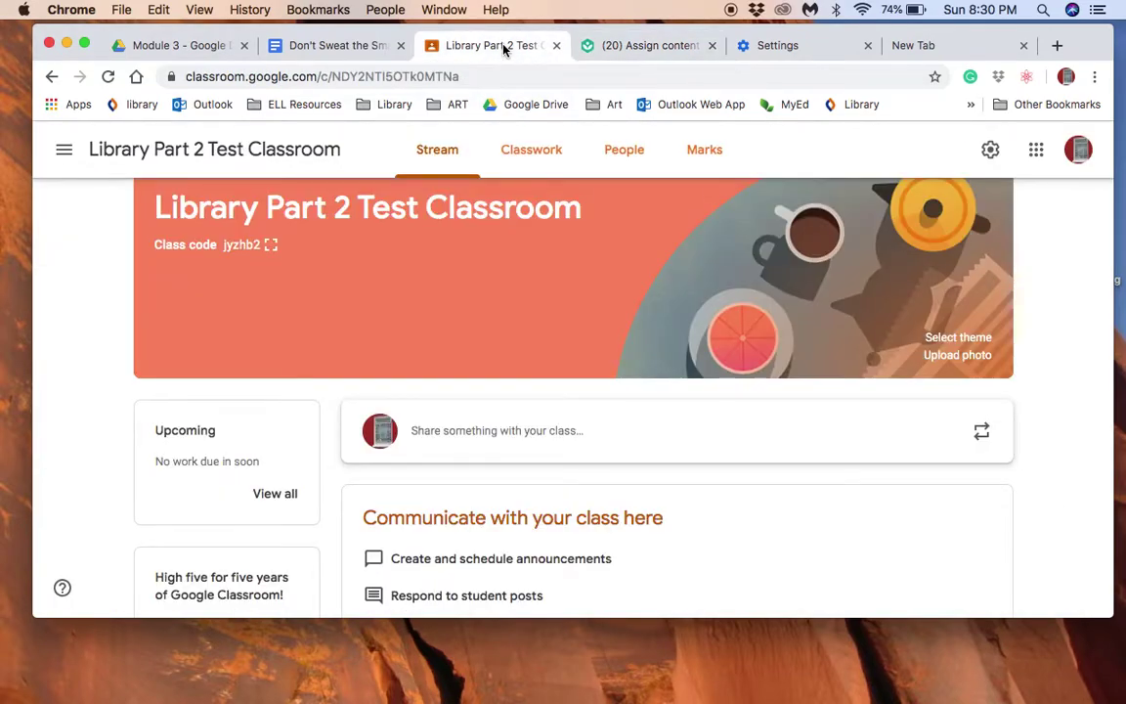
scroll(774, 491, "down", 1)
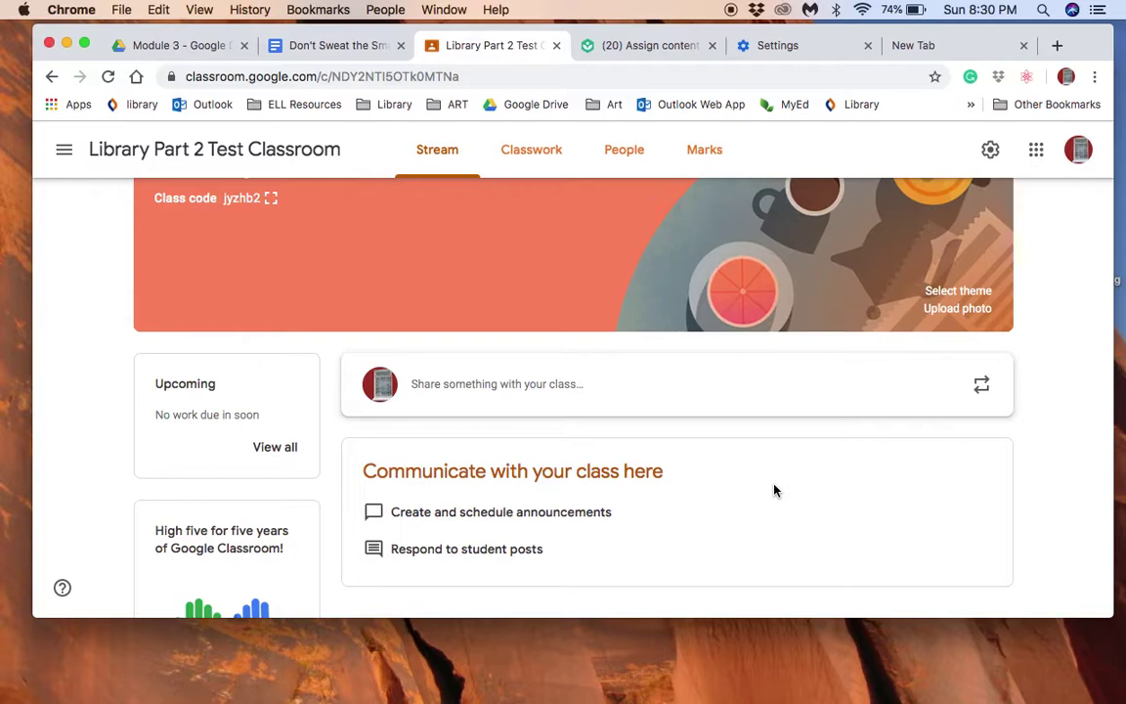
left_click(655, 59)
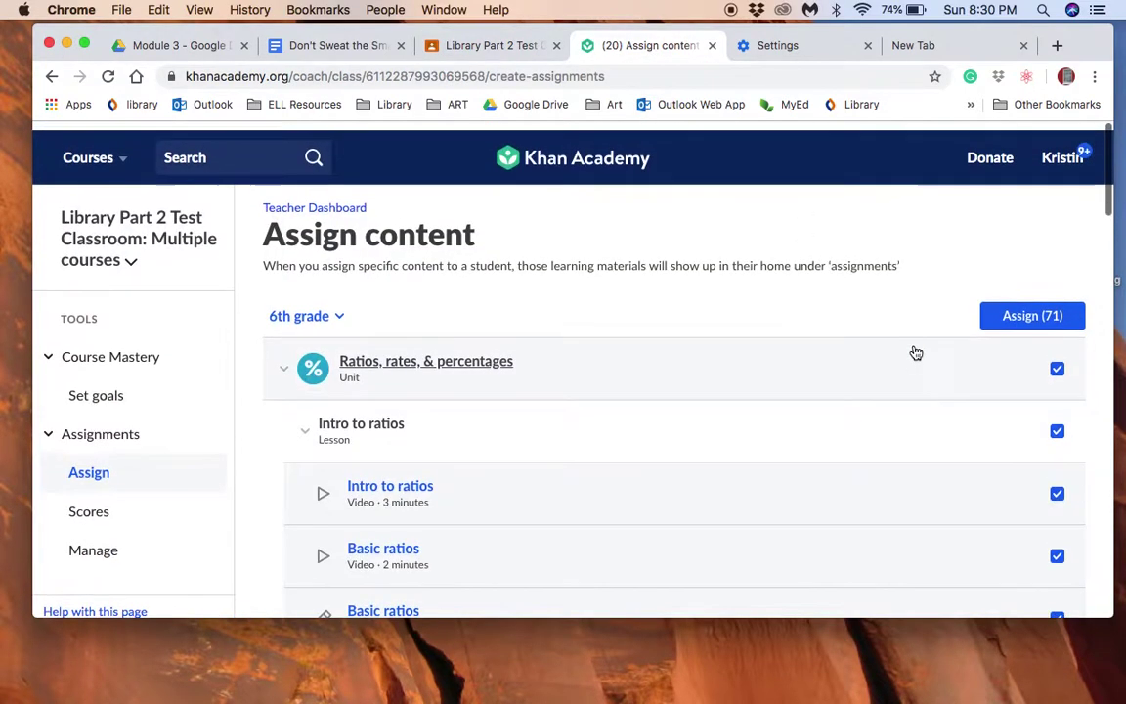
scroll(916, 353, "down", 1)
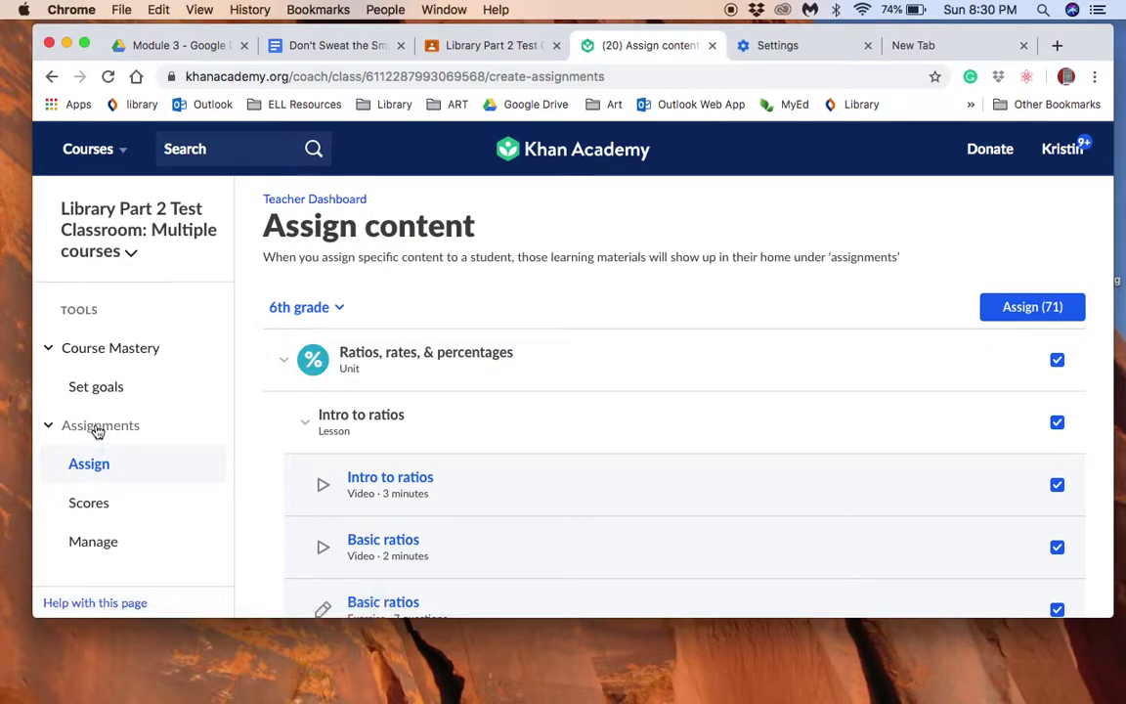
Step: Browse the full Khan Academy course list of subjects and math grades
left_click(88, 151)
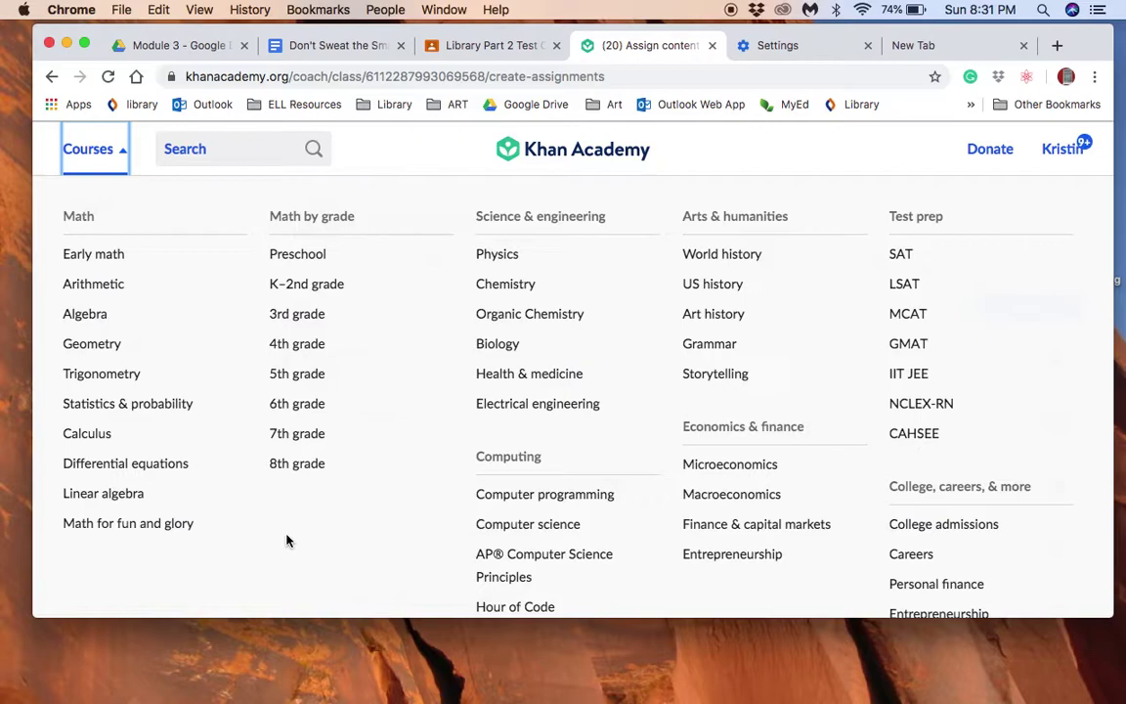
scroll(286, 541, "down", 5)
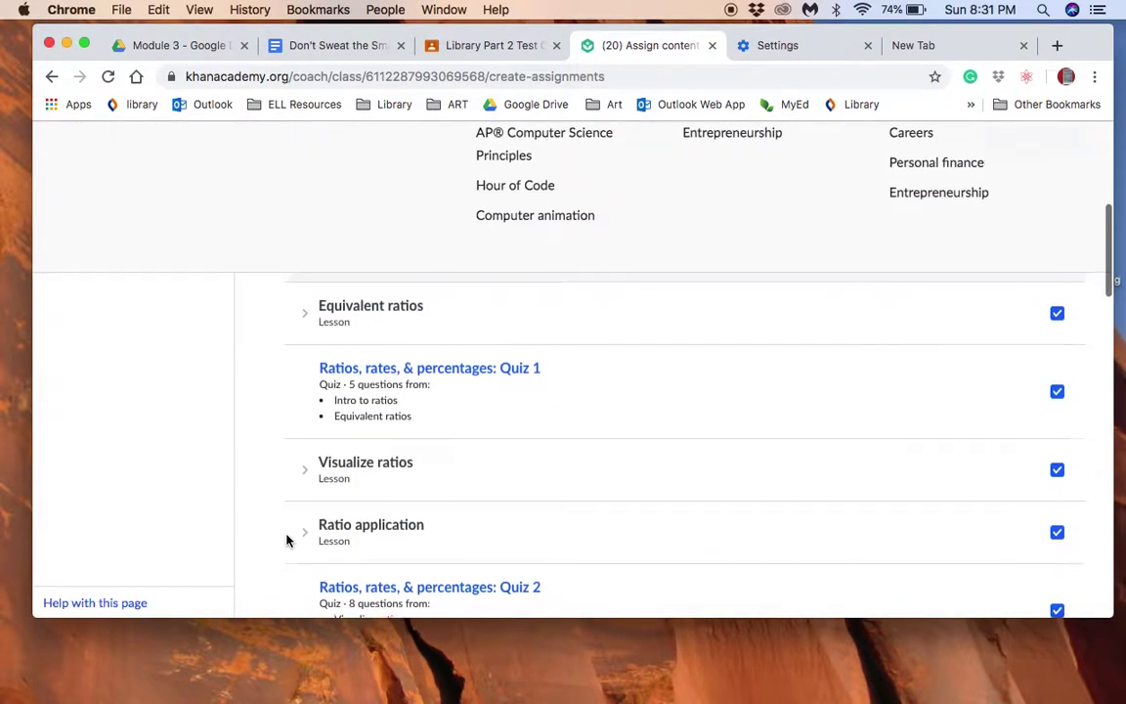
scroll(289, 541, "up", 5)
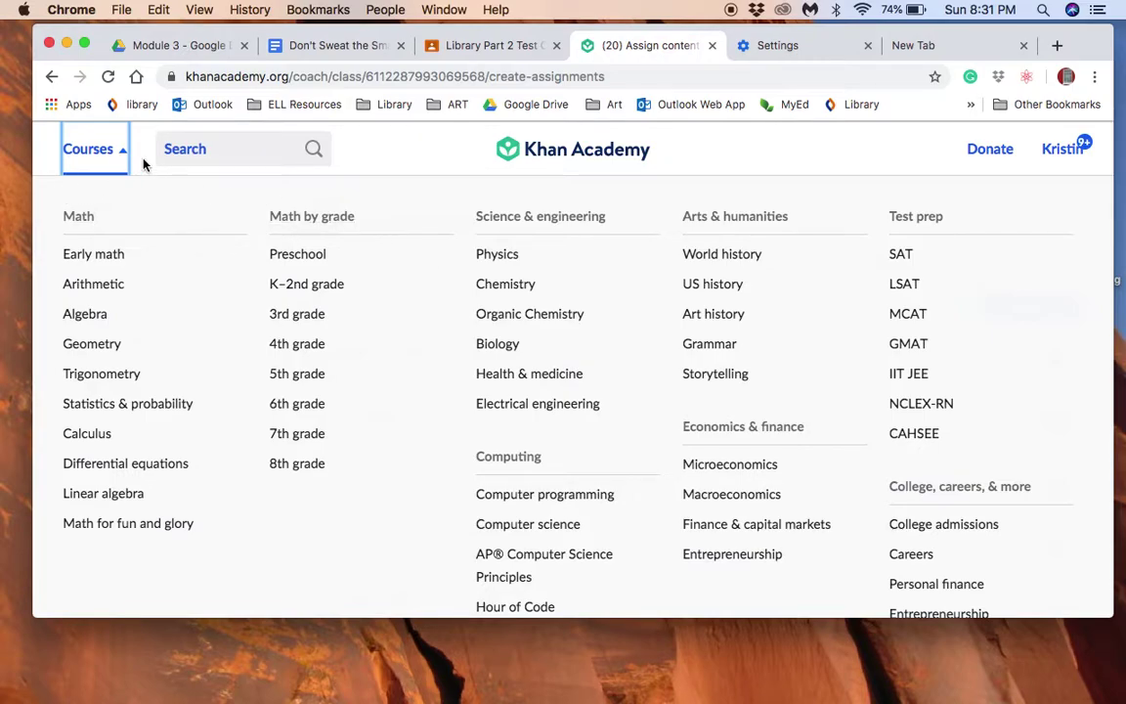
left_click(591, 147)
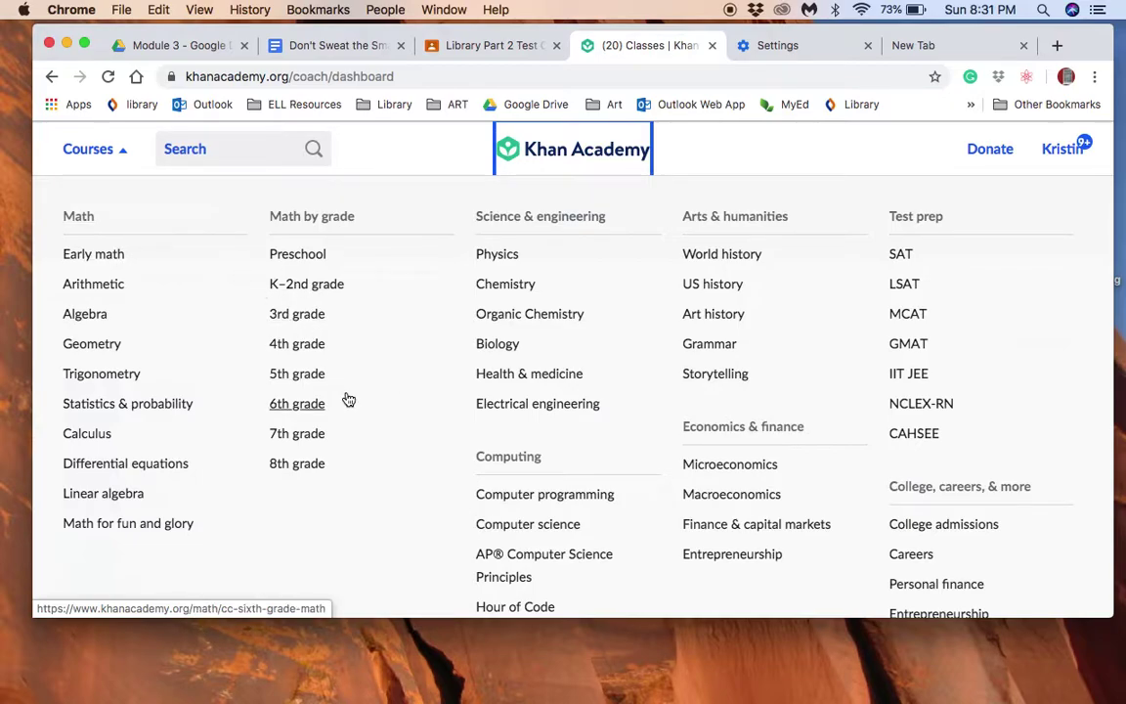
Step: Open the 6th grade math course page and look over its units
left_click(309, 409)
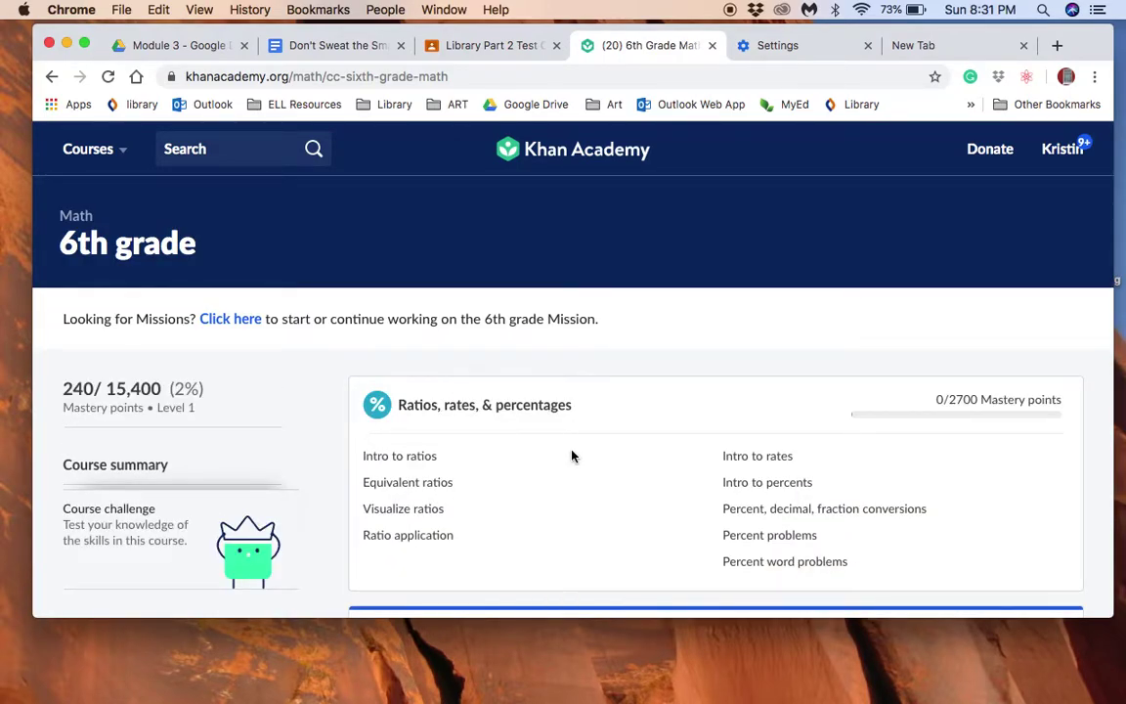
scroll(573, 455, "down", 3)
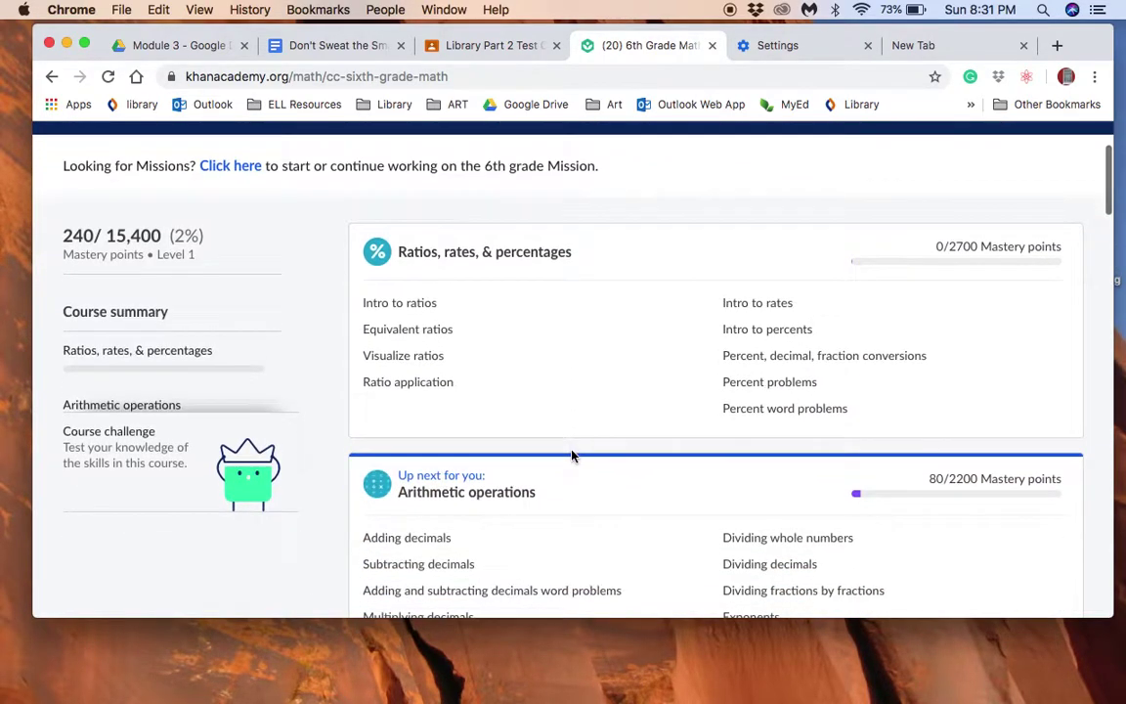
scroll(572, 455, "down", 3)
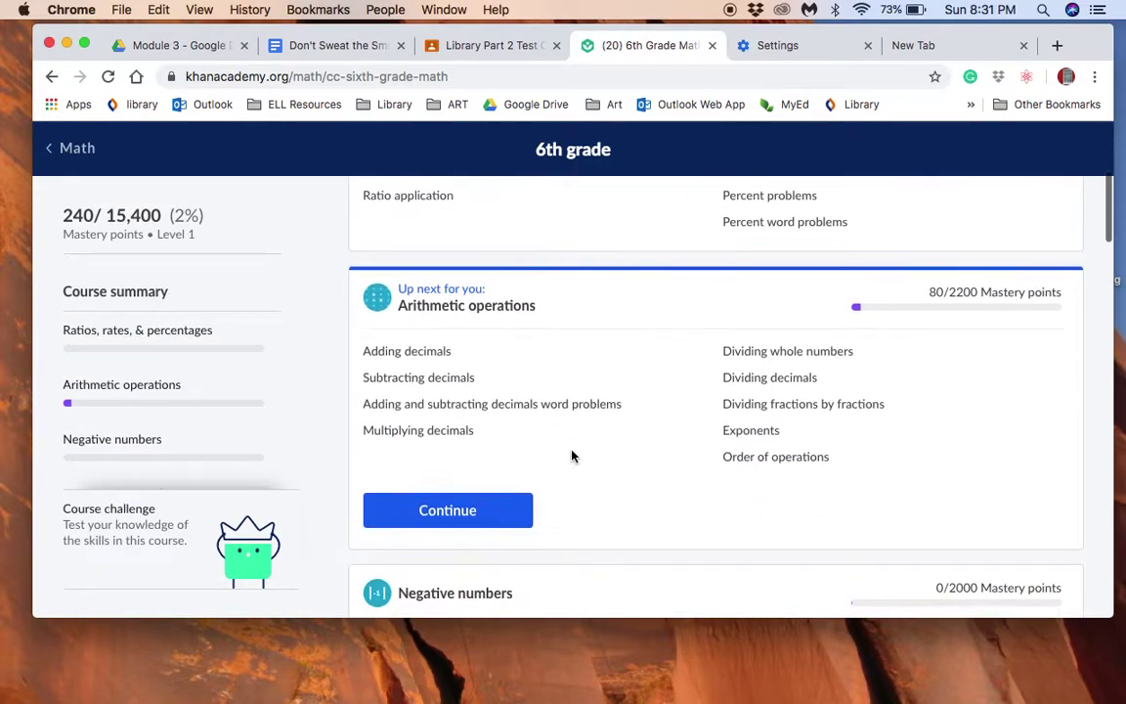
scroll(572, 455, "up", 6)
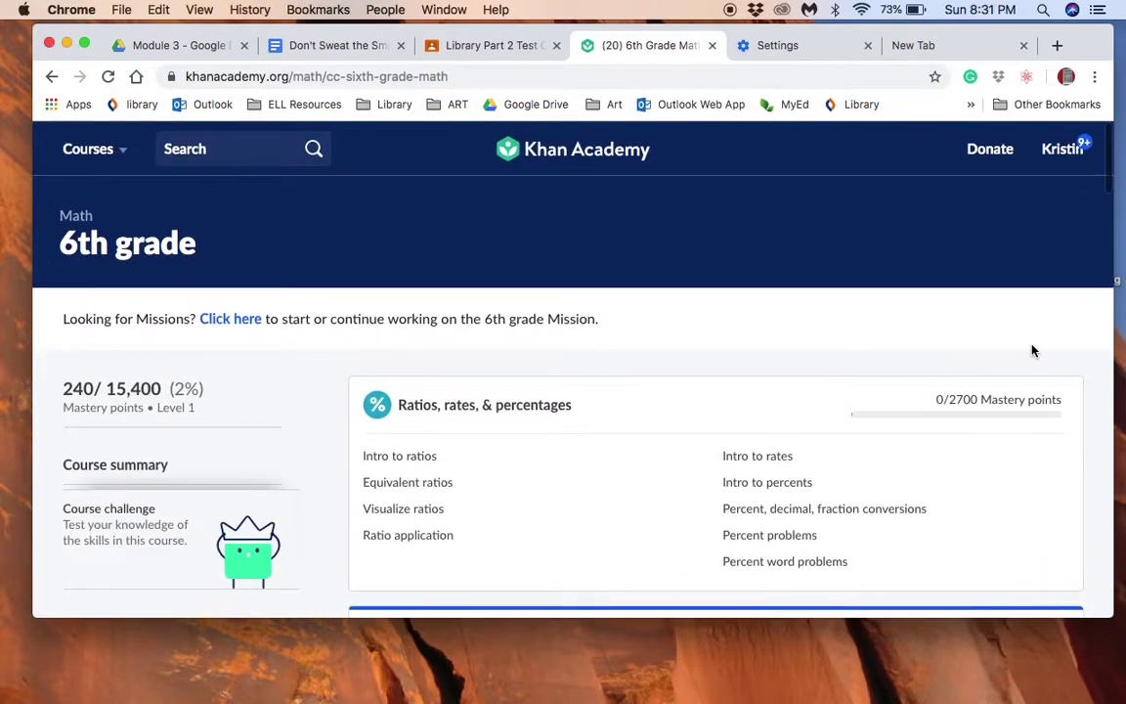
Step: Starting again from the teacher dashboard, reopen the 6th grade math course and go into its Ratios, rates, & percentages unit
left_click(1056, 164)
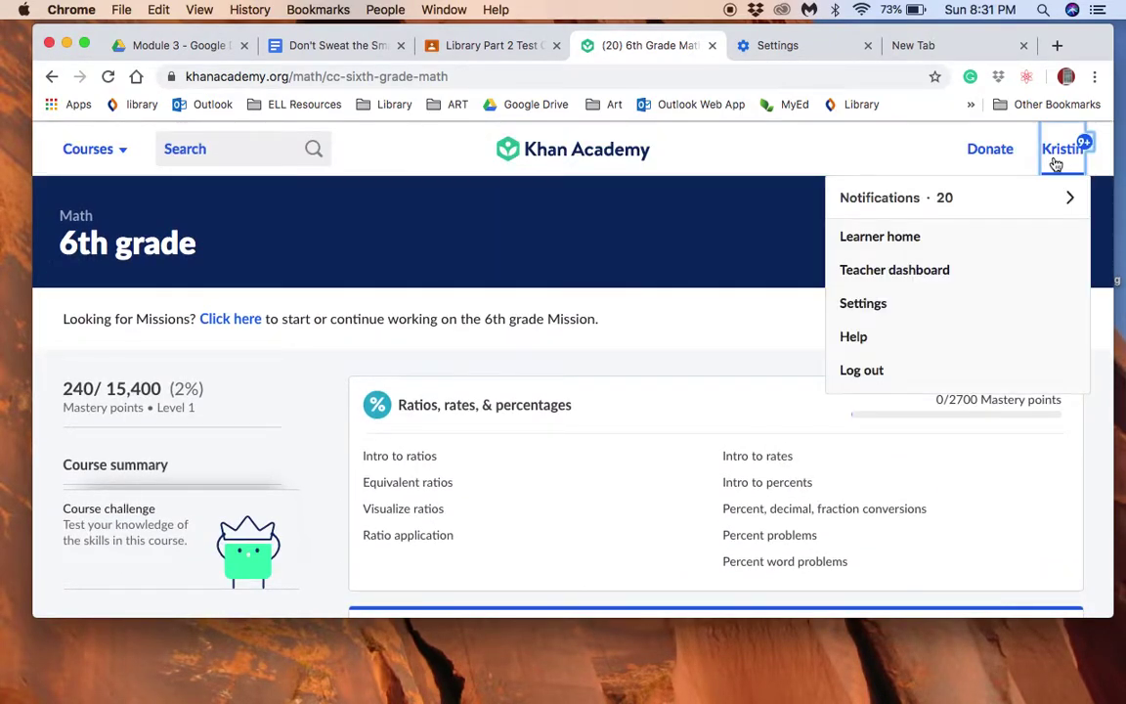
left_click(892, 270)
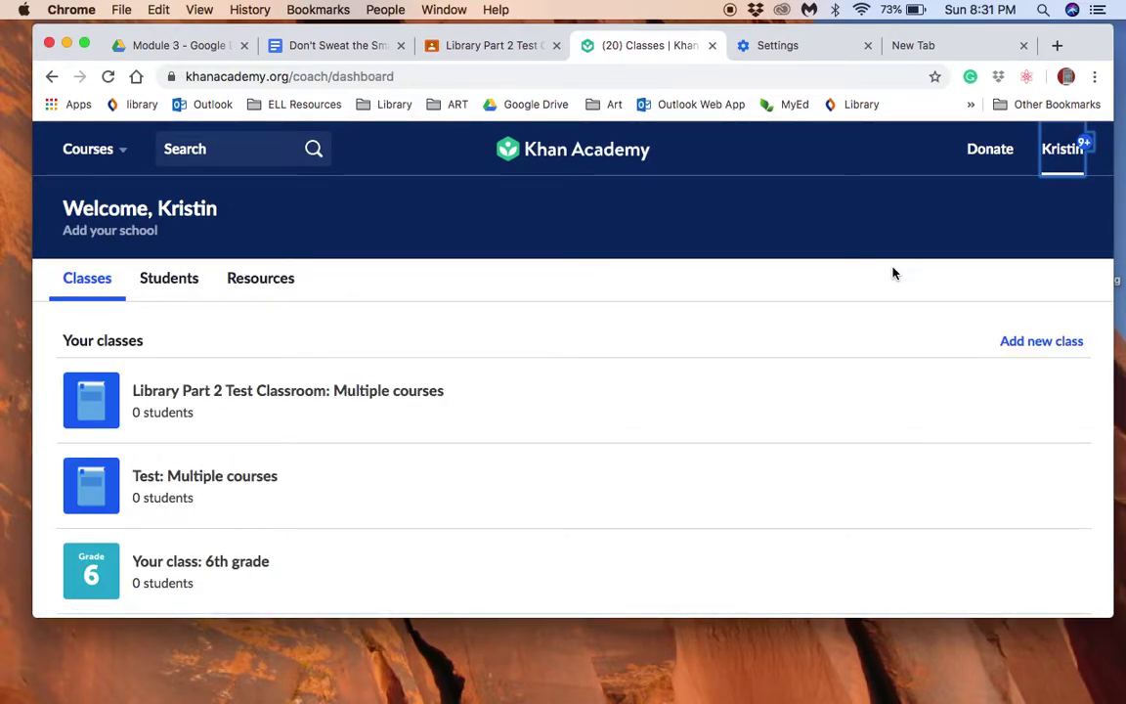
left_click(103, 154)
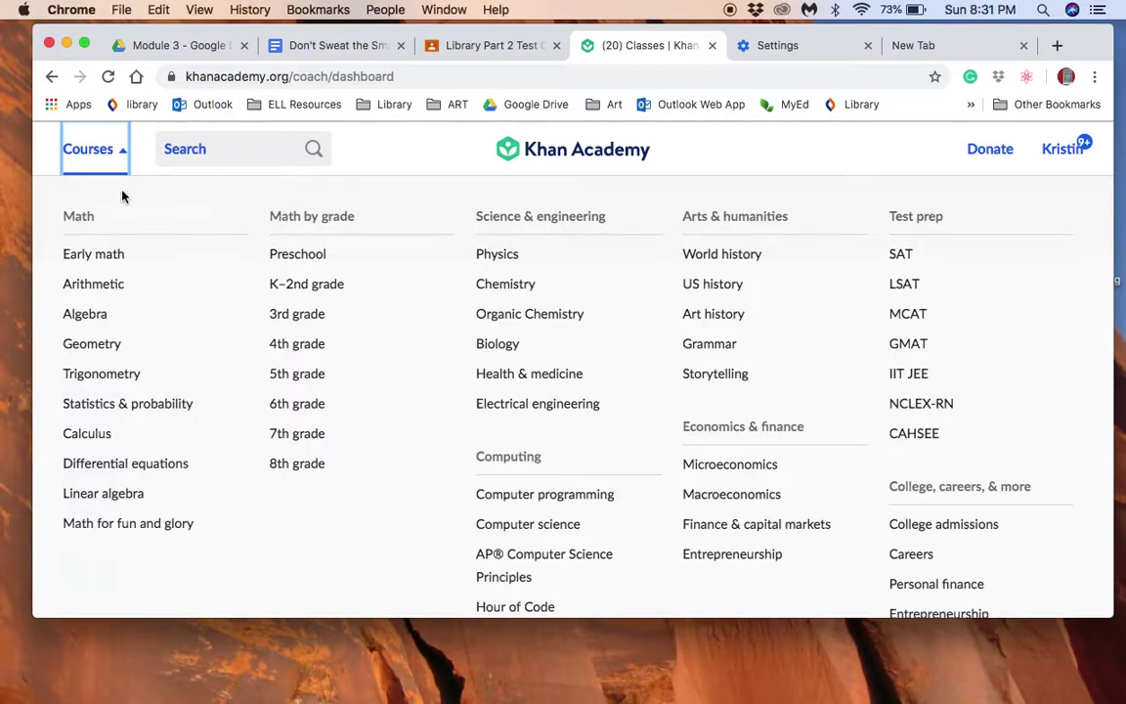
left_click(285, 409)
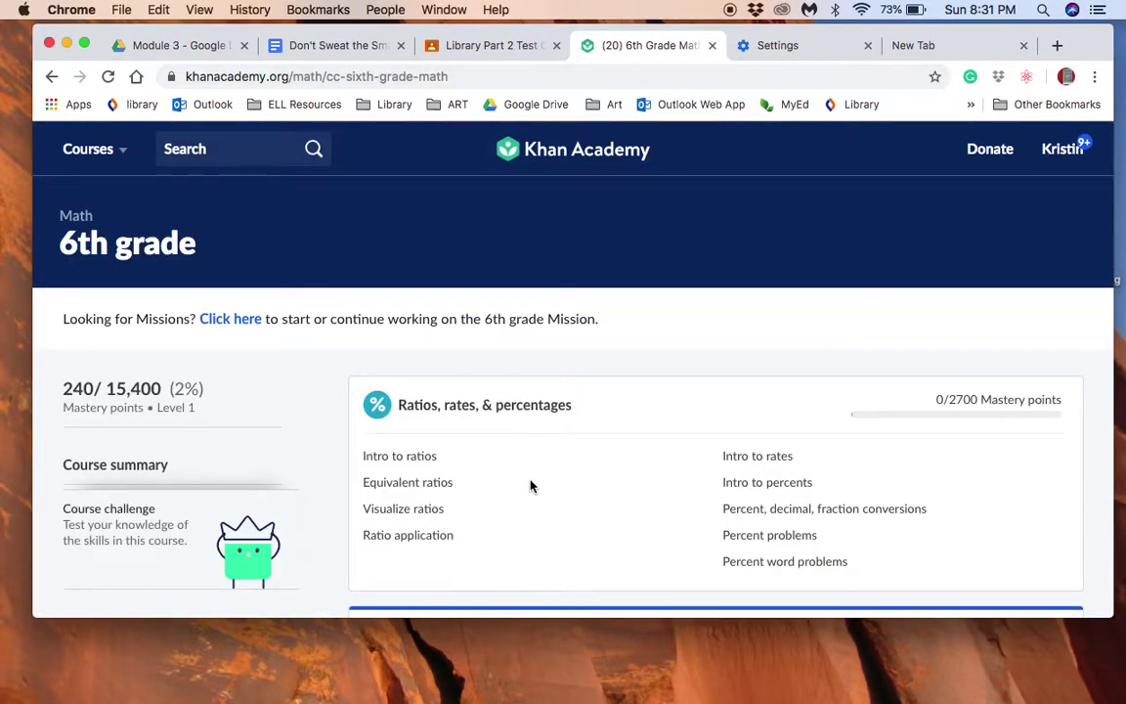
scroll(531, 486, "down", 2)
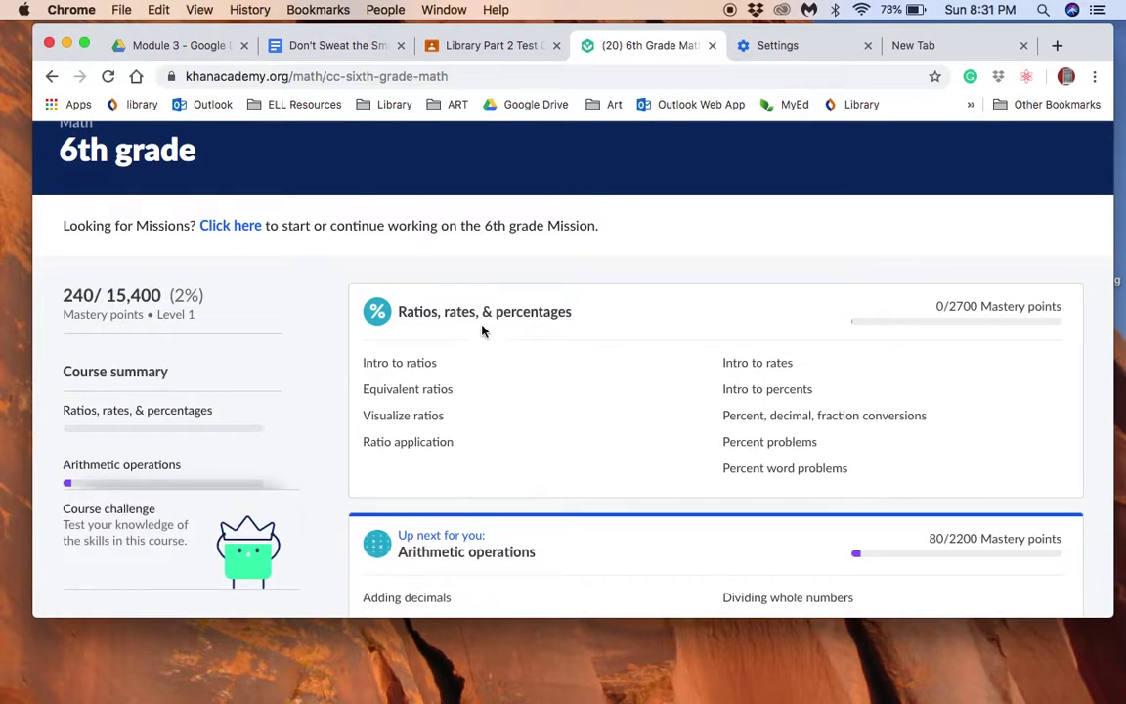
left_click(427, 314)
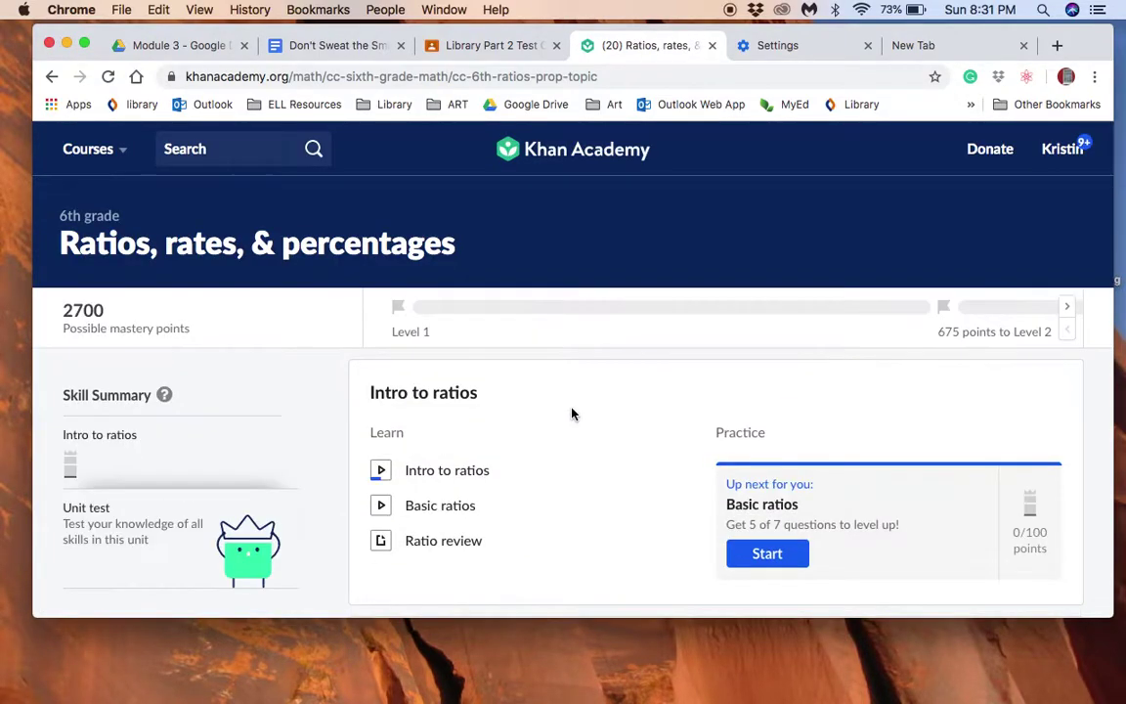
Step: Open the unit's Intro to ratios video, pause it, and go to its lesson page to look over the sharing options
scroll(573, 414, "down", 5)
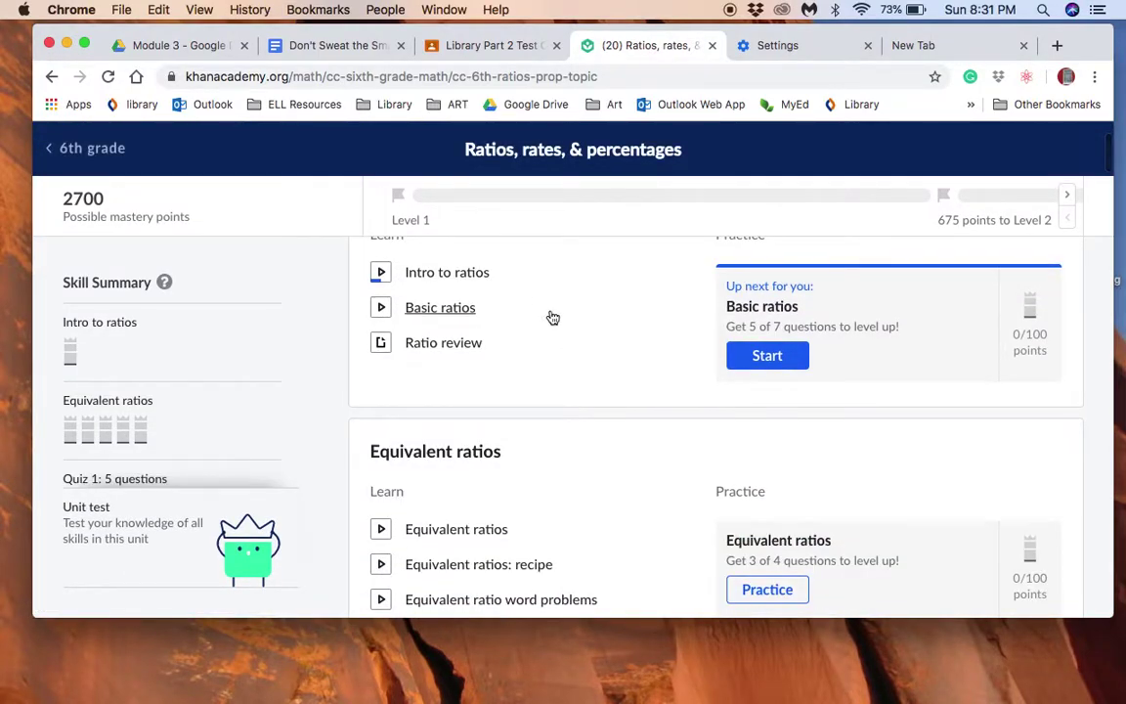
scroll(547, 369, "up", 3)
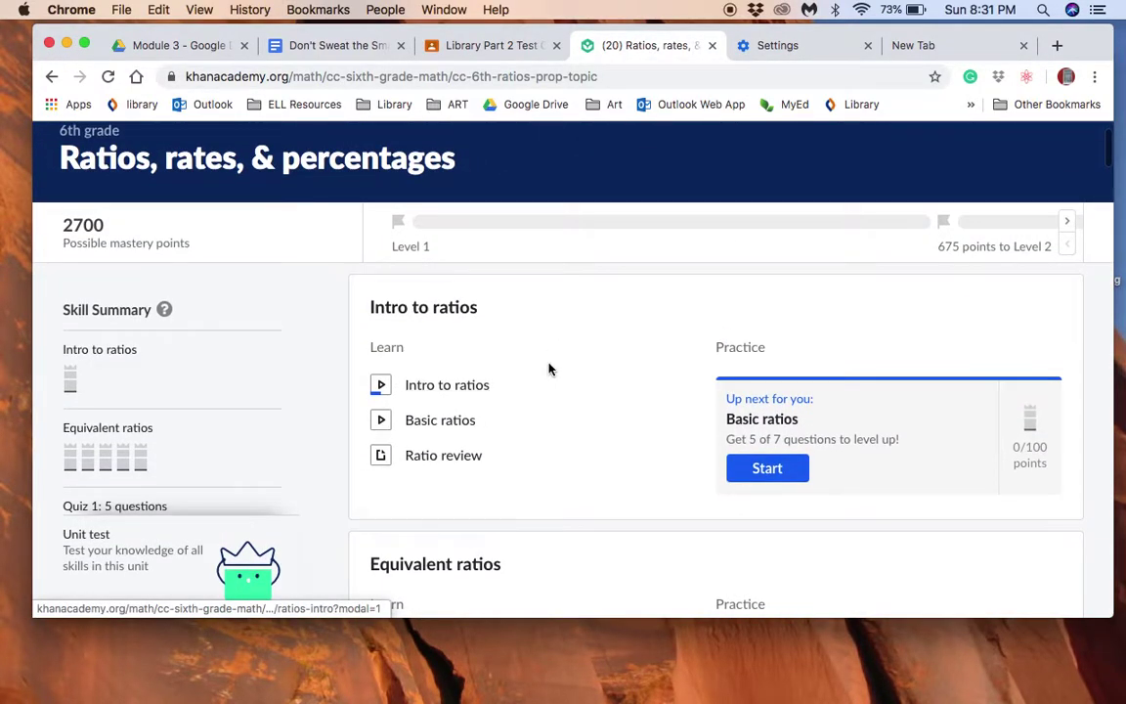
left_click(449, 386)
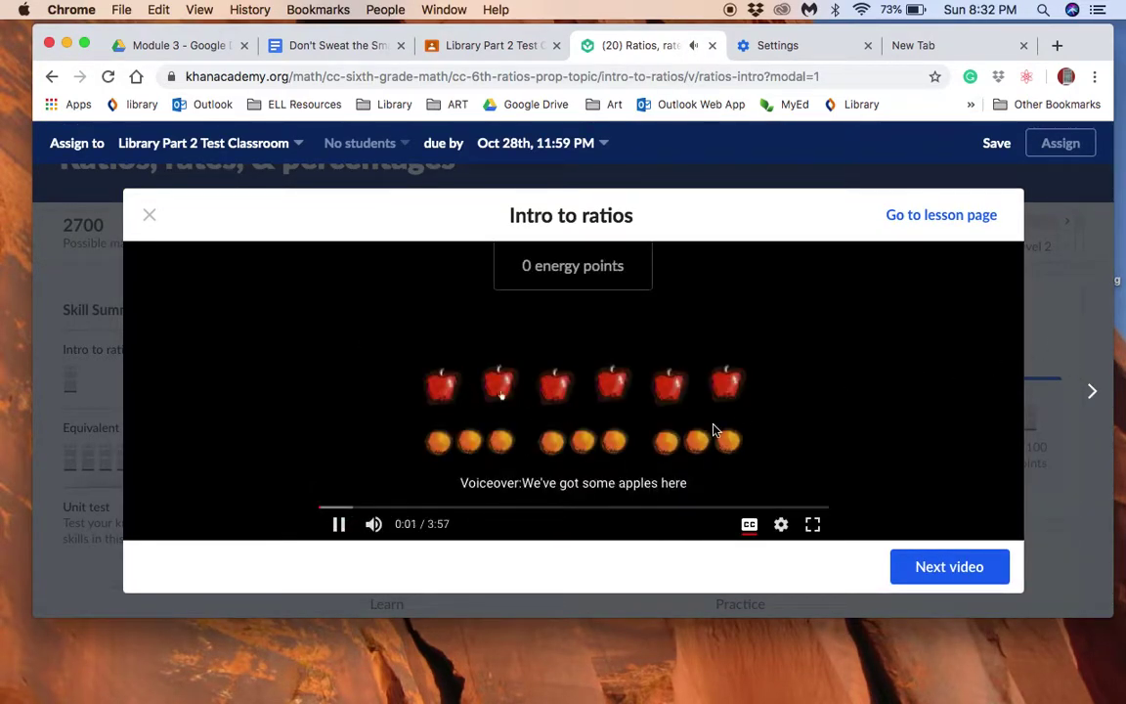
left_click(339, 524)
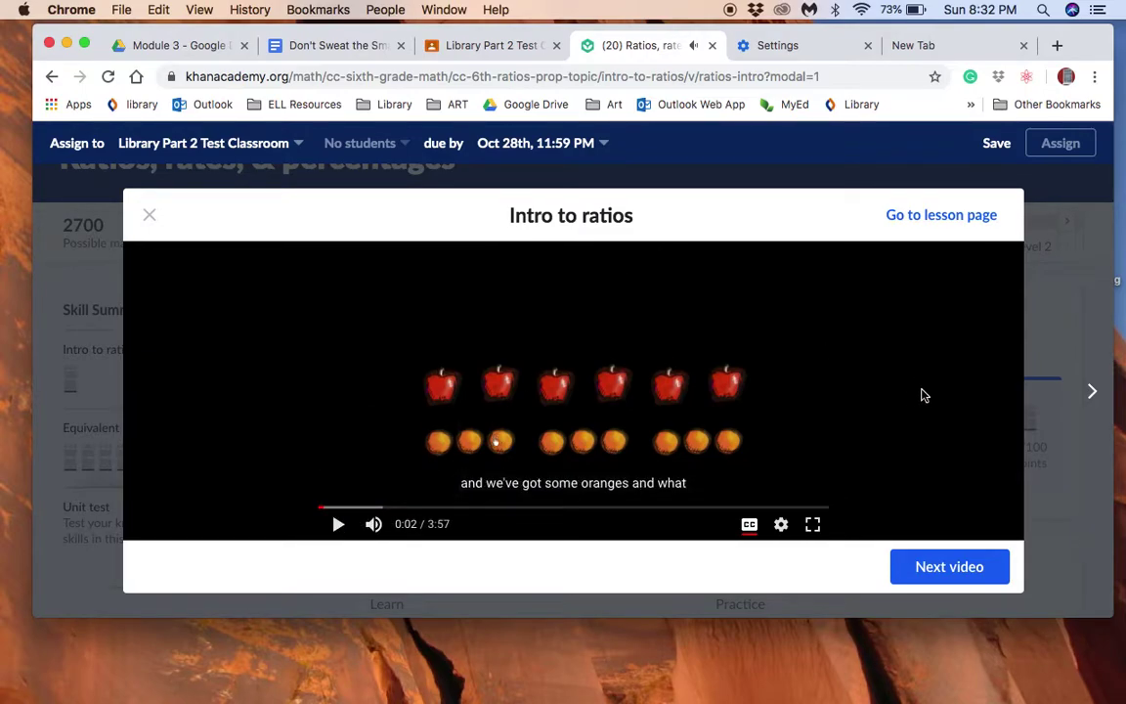
left_click(939, 222)
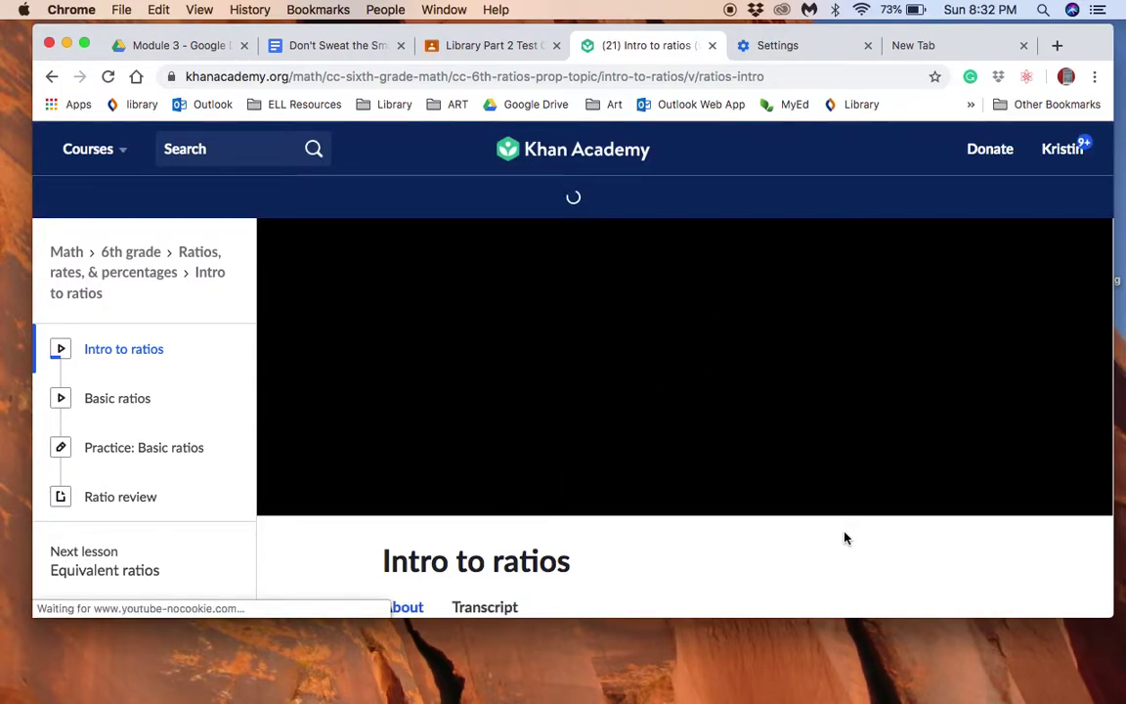
scroll(845, 538, "down", 2)
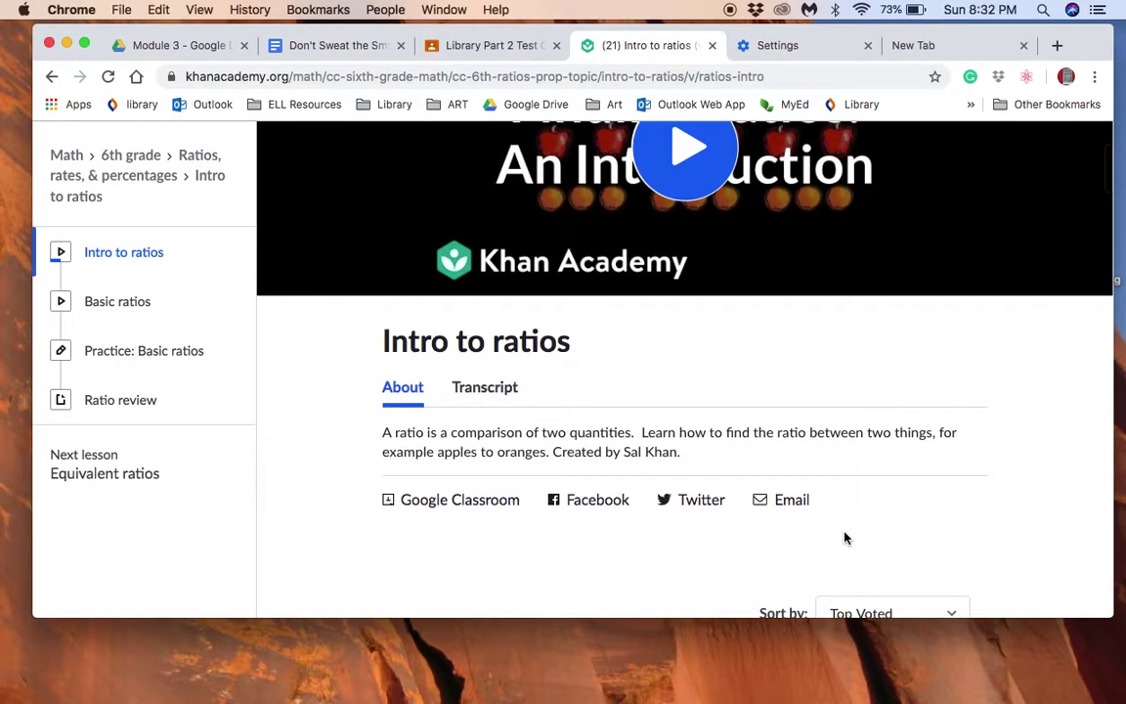
scroll(845, 537, "up", 2)
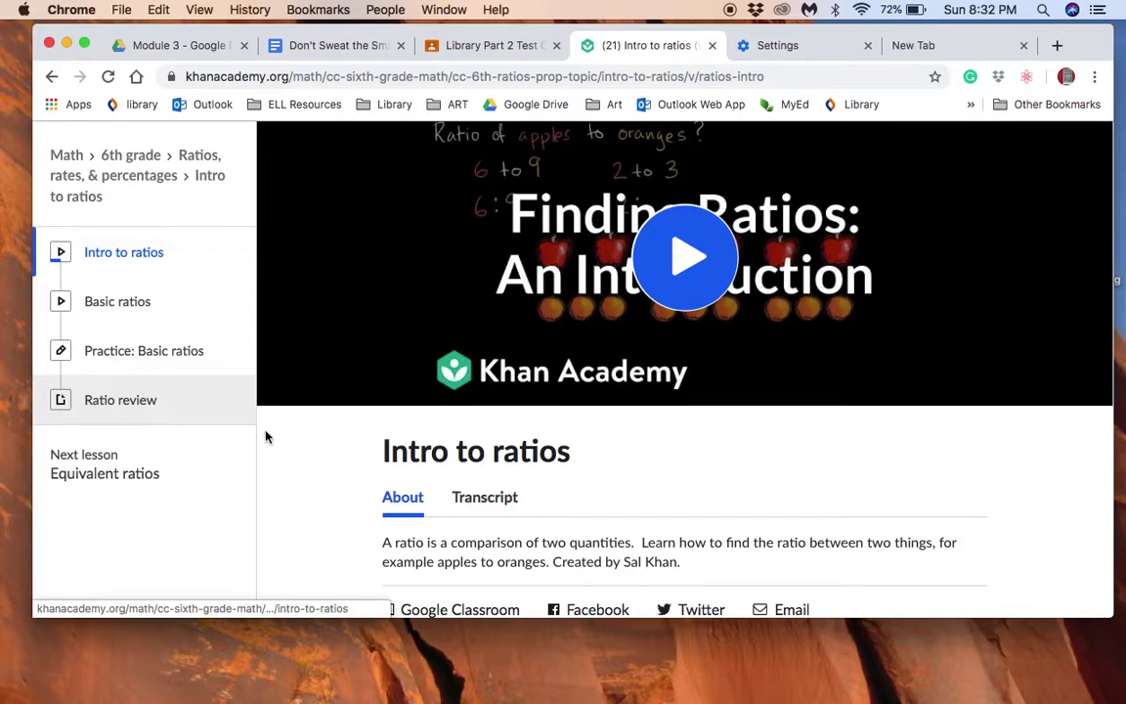
Step: Start sharing the Intro to ratios video to Google Classroom as an announcement for the Library Part 2 Test Classroom
scroll(688, 486, "down", 1)
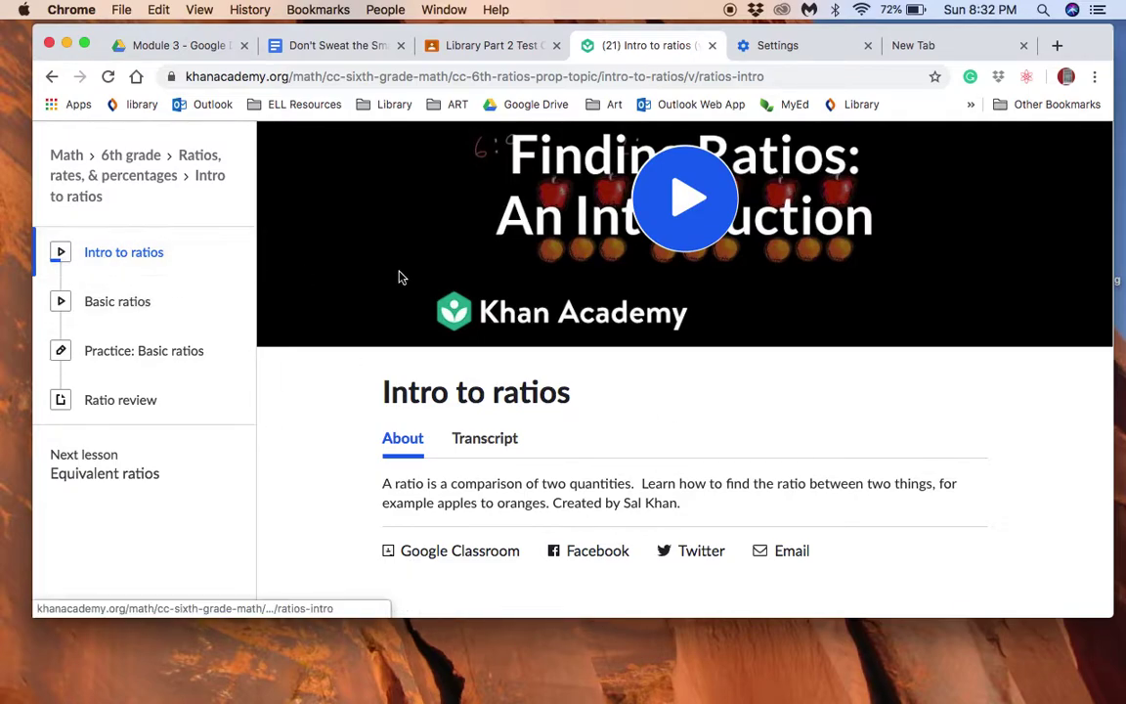
scroll(840, 358, "down", 2)
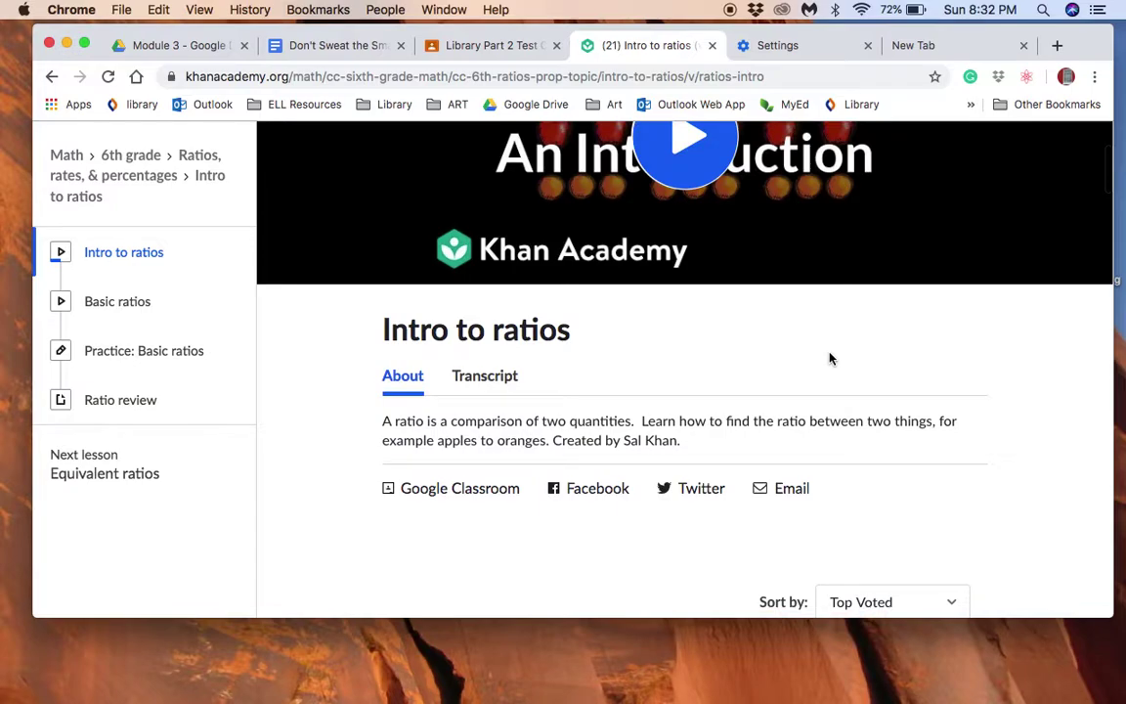
left_click(435, 492)
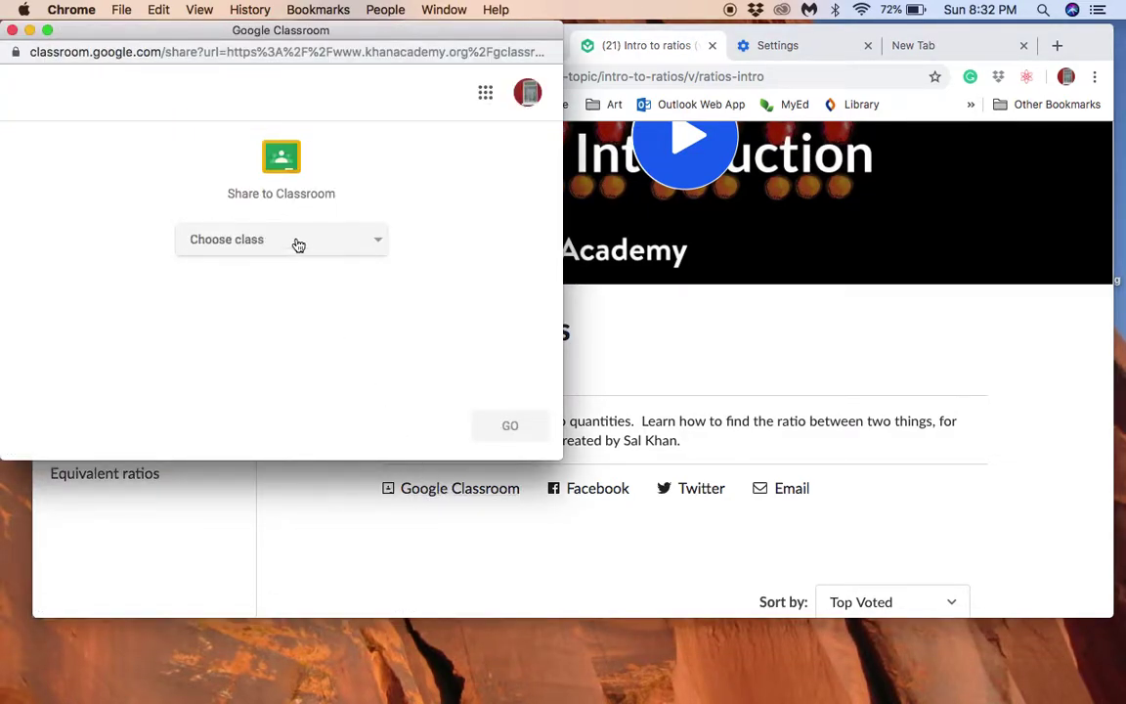
left_click(298, 246)
left_click(297, 307)
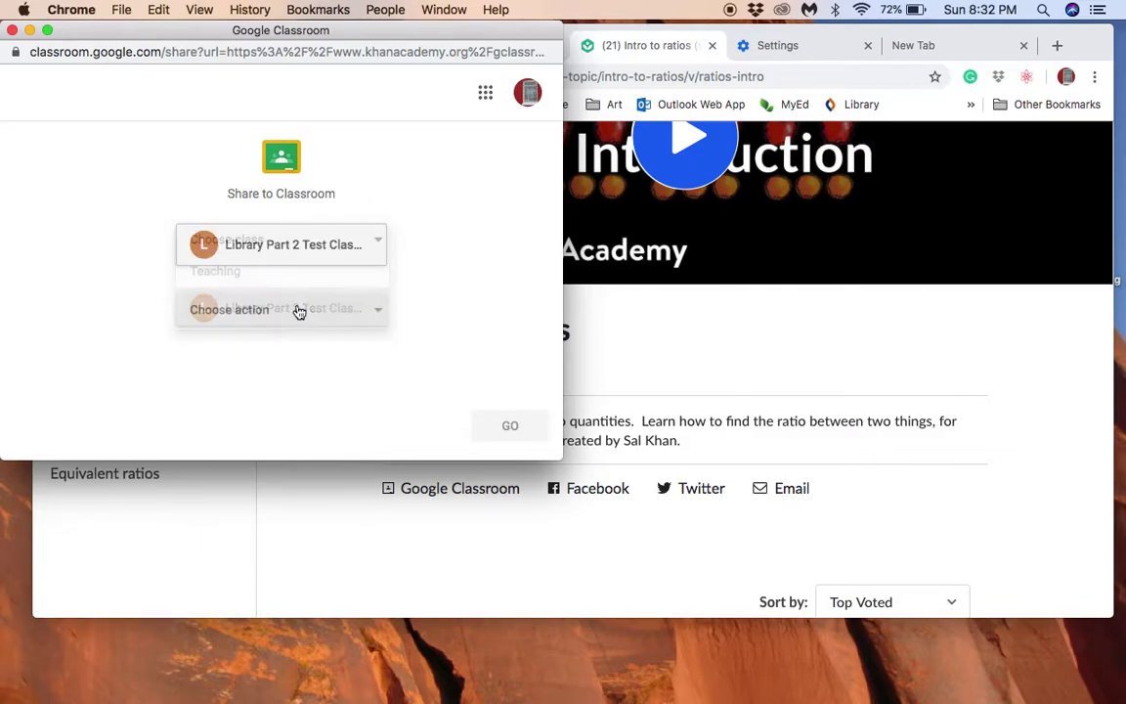
left_click(379, 313)
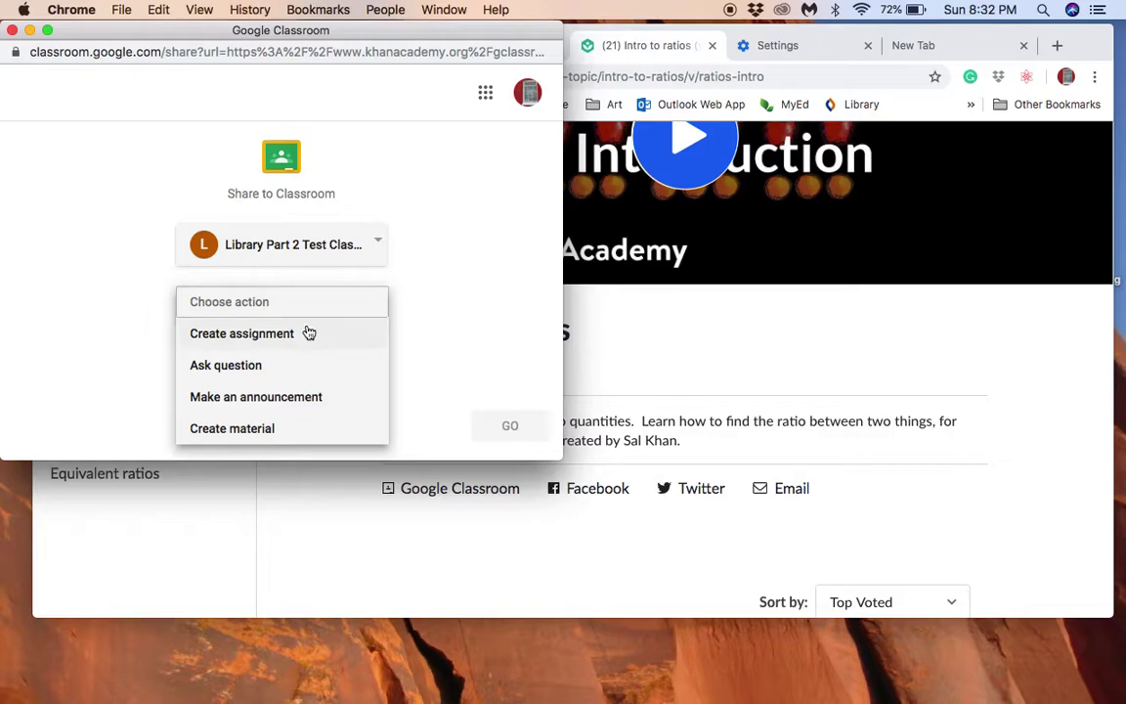
left_click(302, 403)
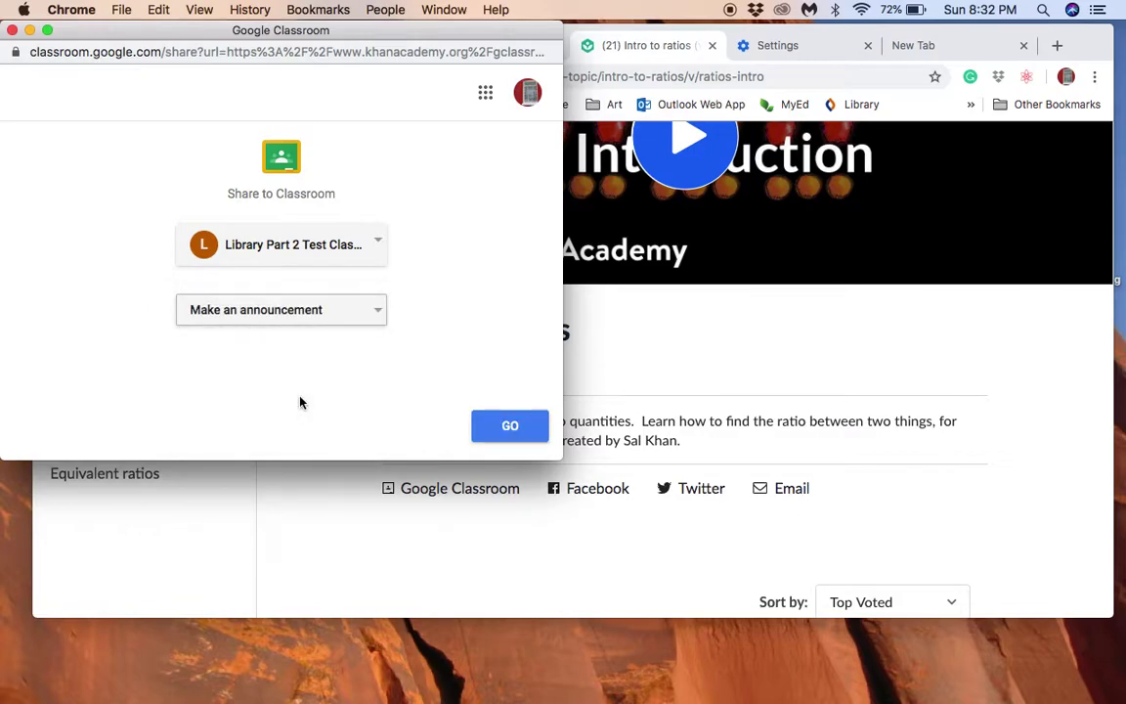
left_click(500, 425)
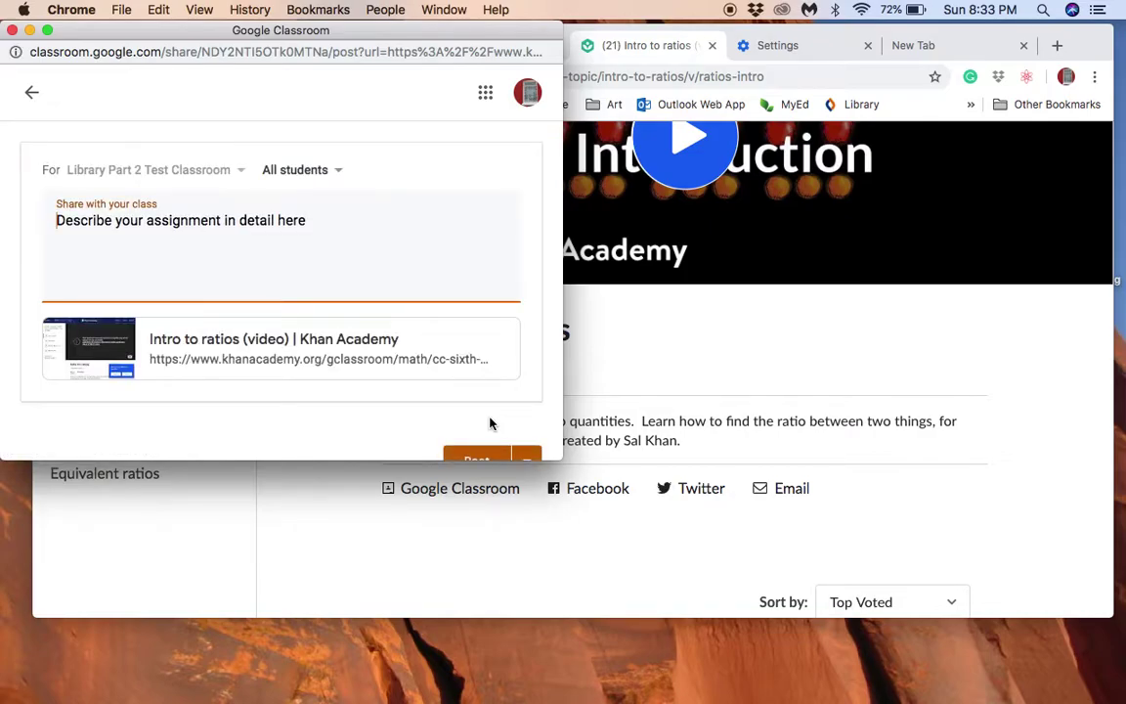
Step: Post the Intro to ratios announcement to all students and close the sharing window
scroll(359, 252, "down", 1)
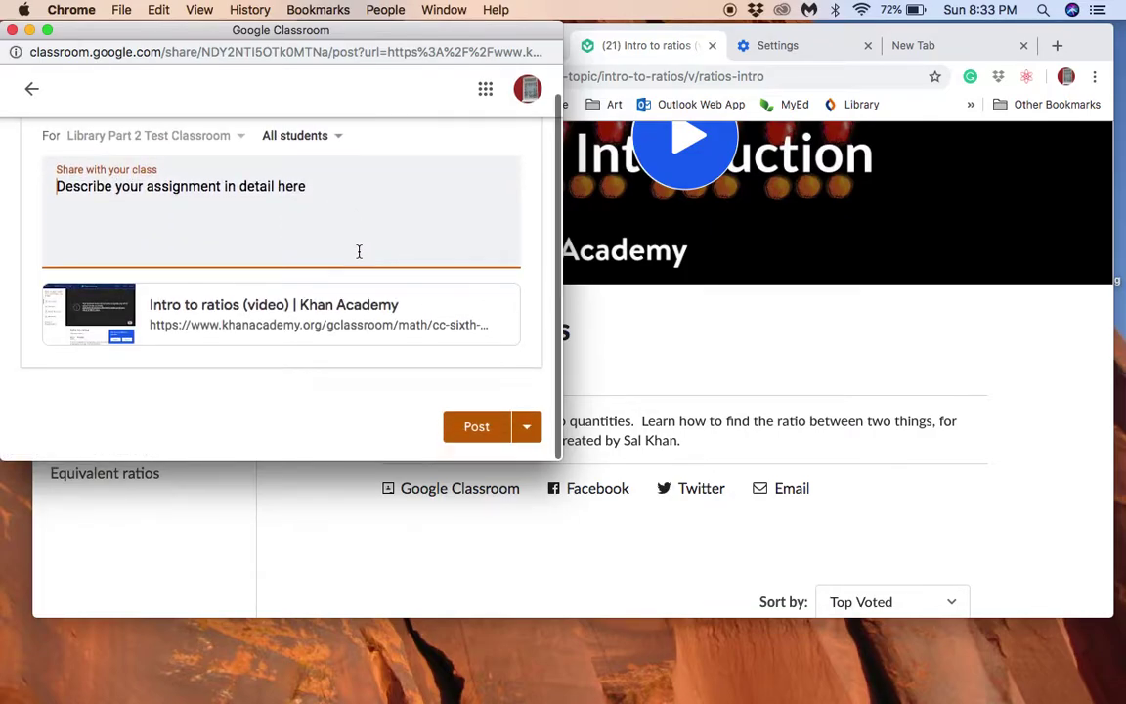
left_click(472, 430)
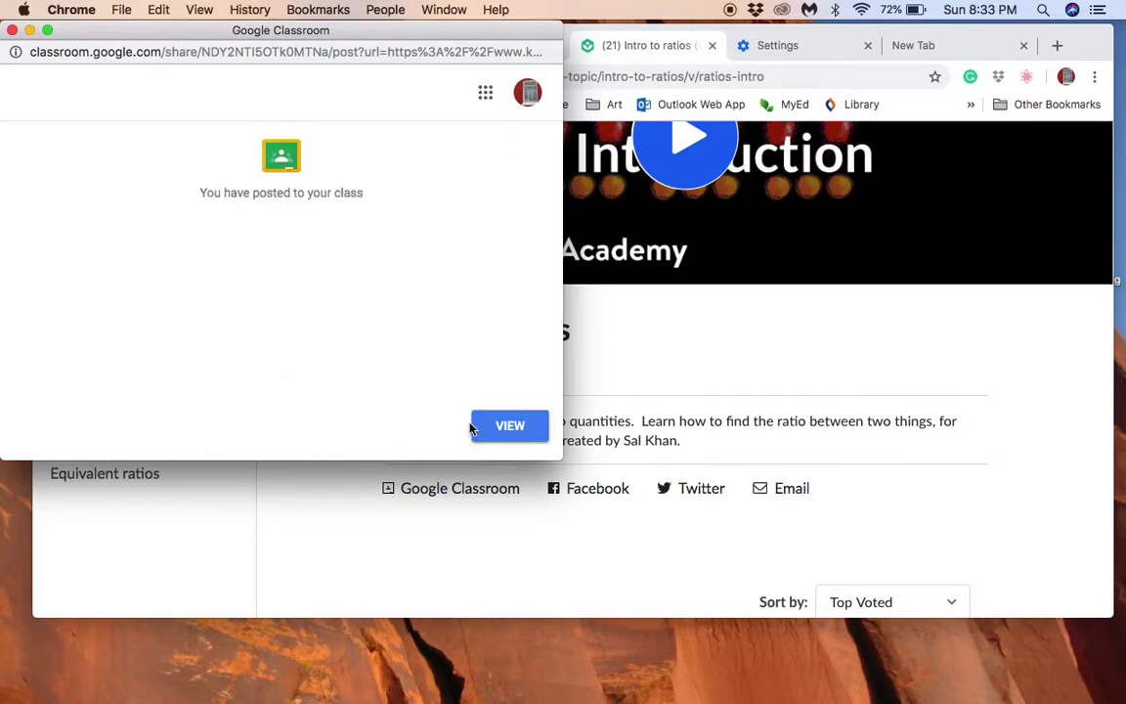
left_click(13, 32)
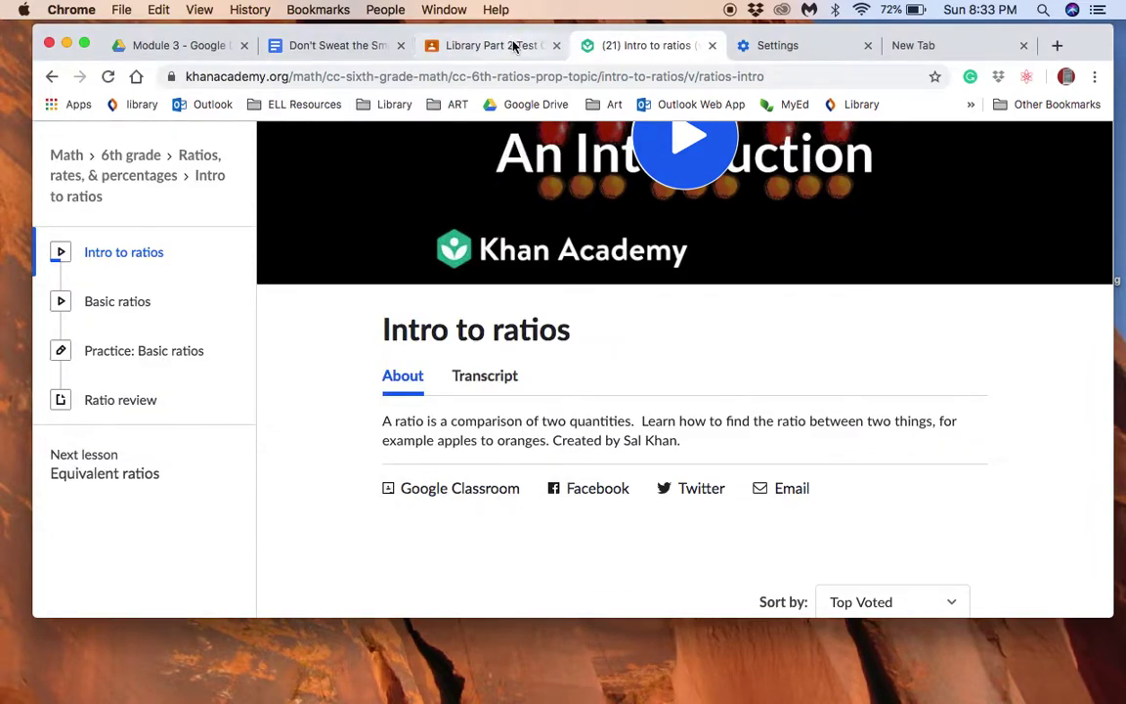
Step: Switch to the Library Part 2 Test Classroom in Google Classroom, reload its stream and check the Intro to ratios post
left_click(494, 45)
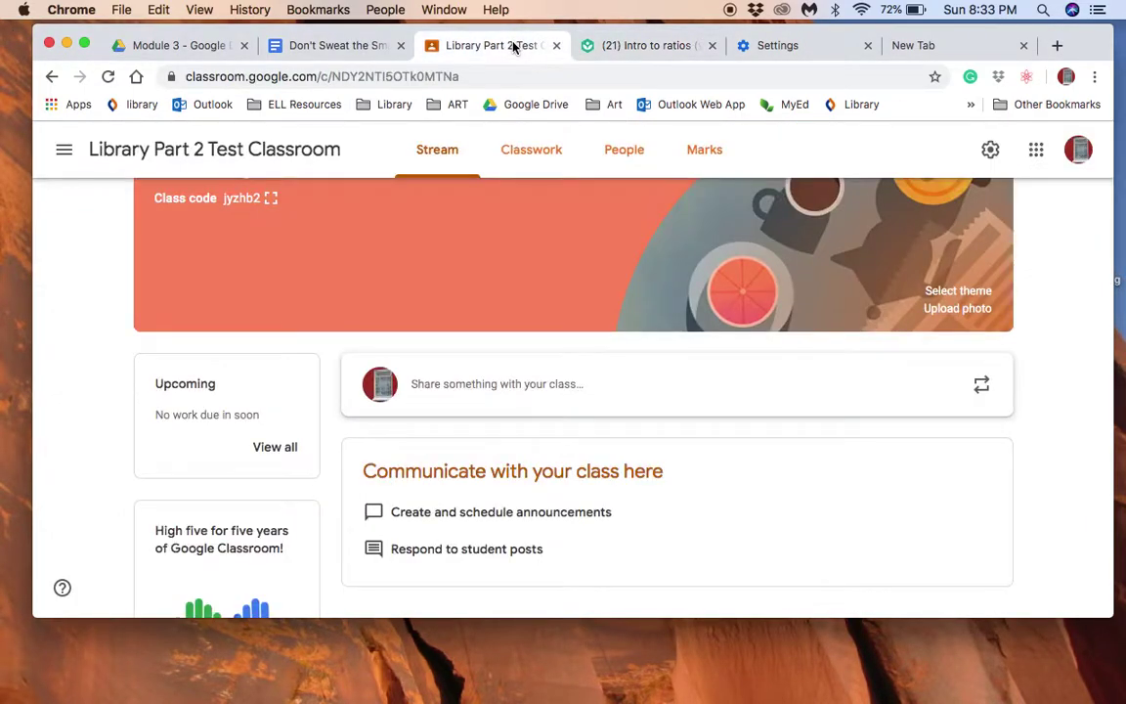
left_click(557, 75)
key("Return")
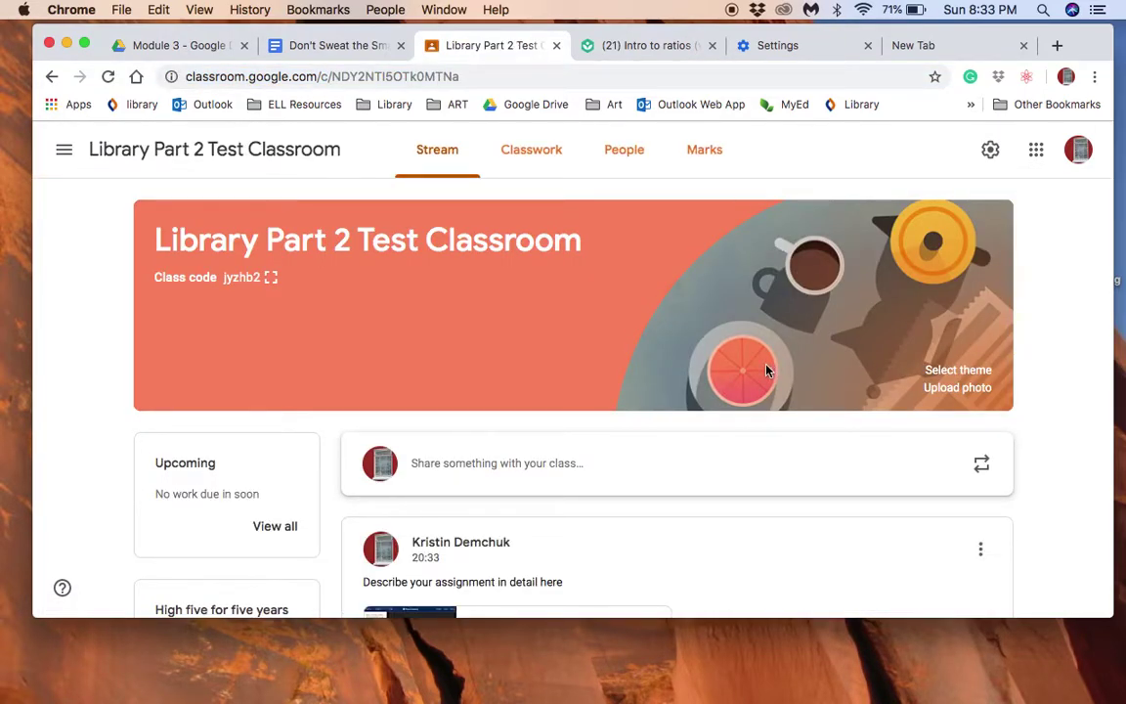
scroll(766, 370, "down", 3)
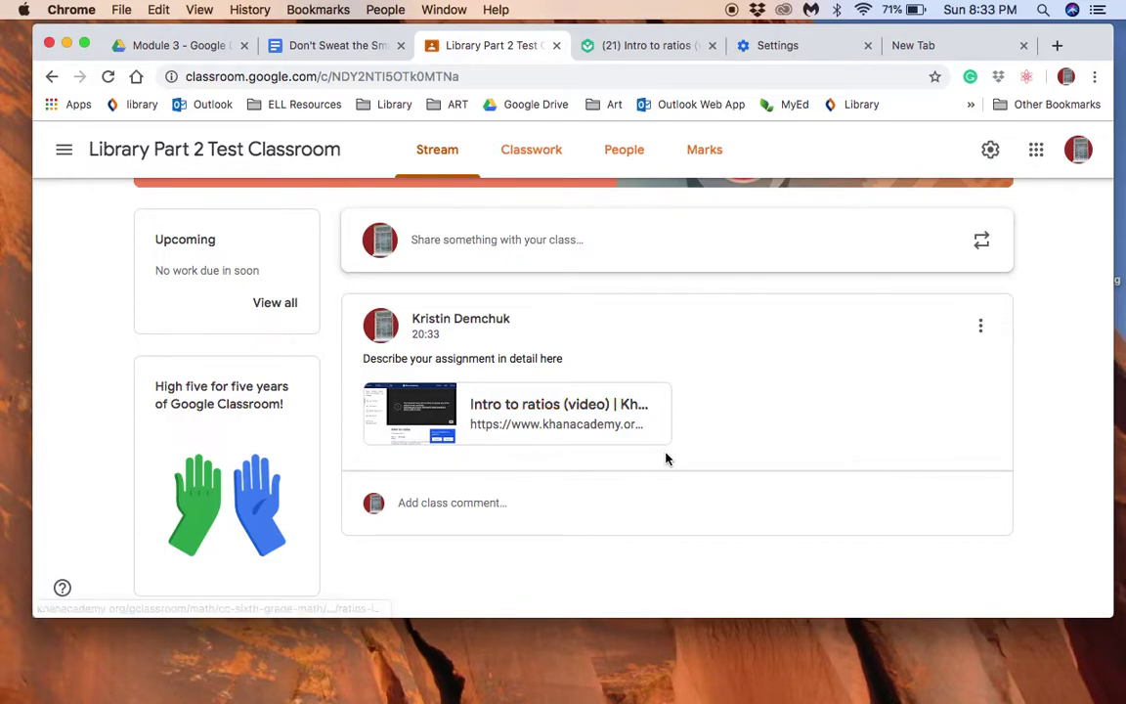
scroll(666, 458, "up", 3)
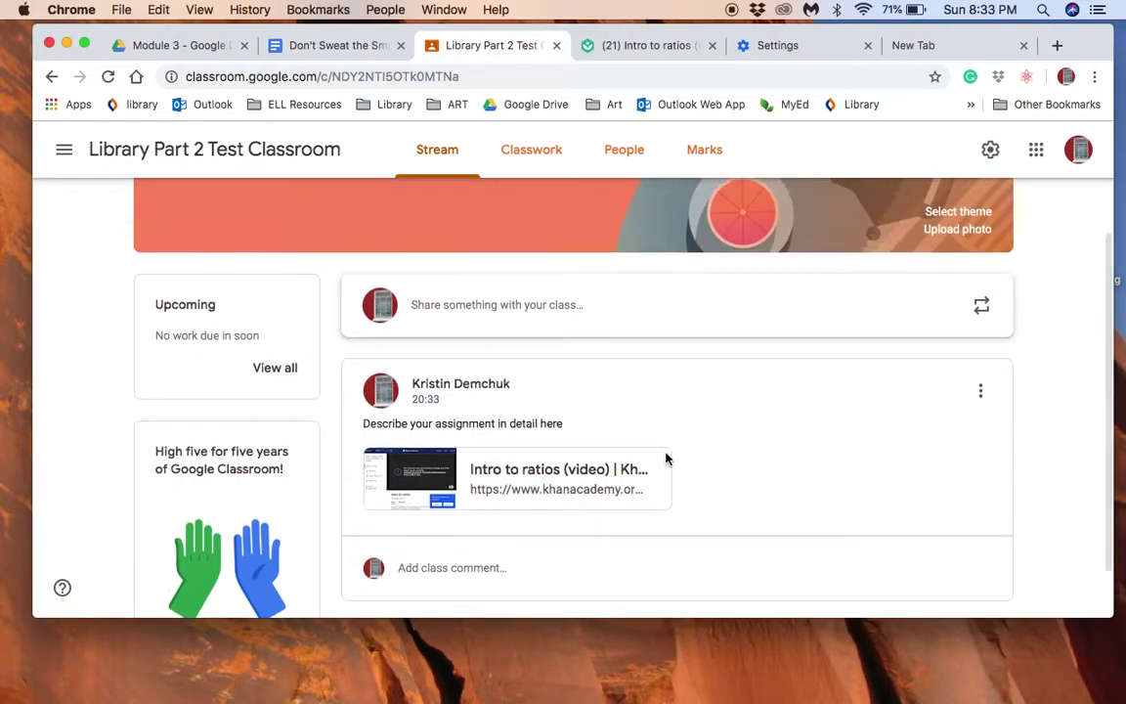
Step: Review the sharing options on Khan Academy's Intro to ratios page, then revisit the post in the Google Classroom stream
left_click(644, 46)
scroll(497, 345, "down", 1)
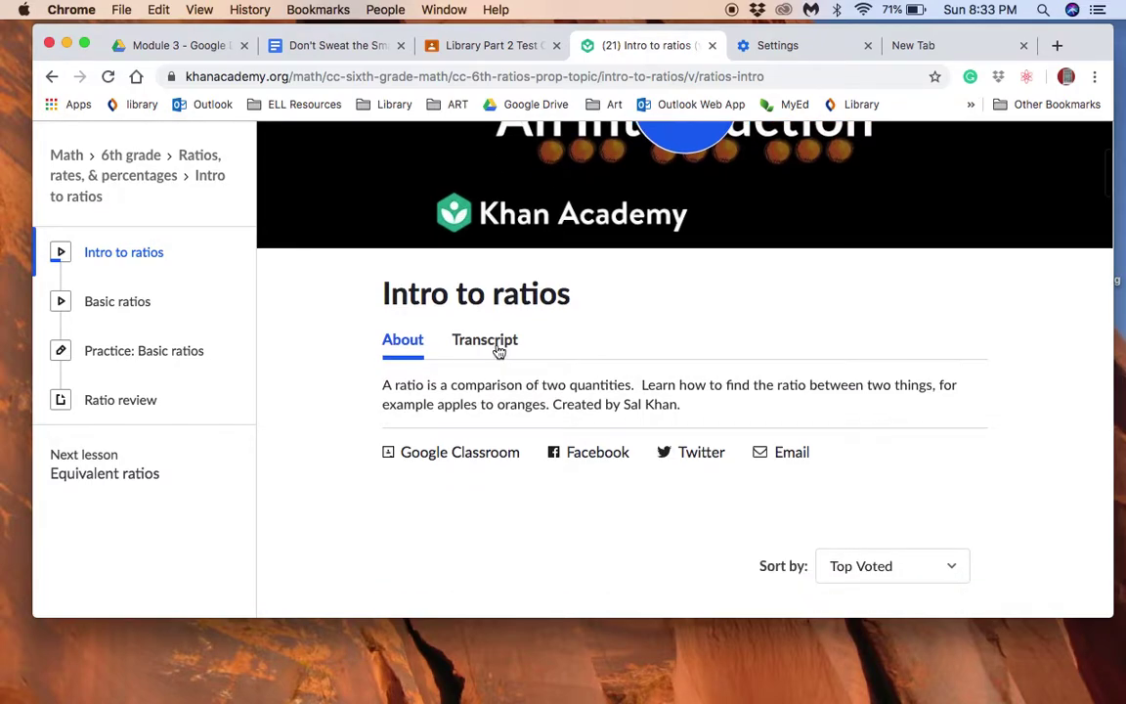
scroll(476, 467, "up", 1)
scroll(476, 467, "up", 1)
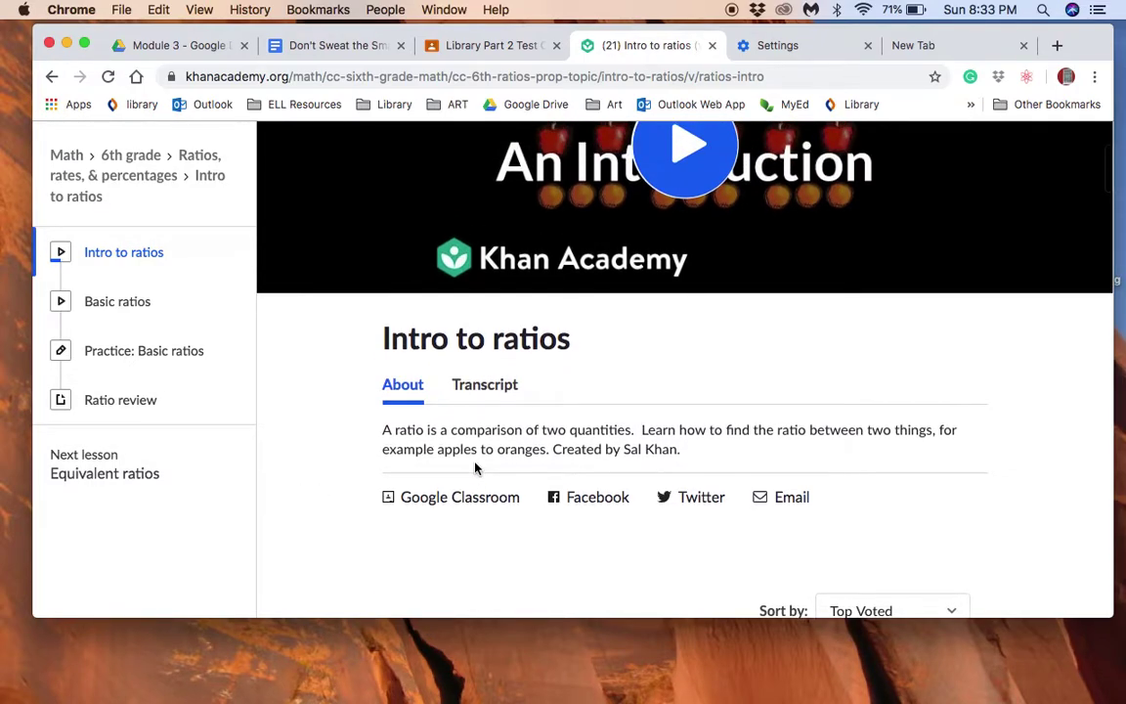
left_click(476, 48)
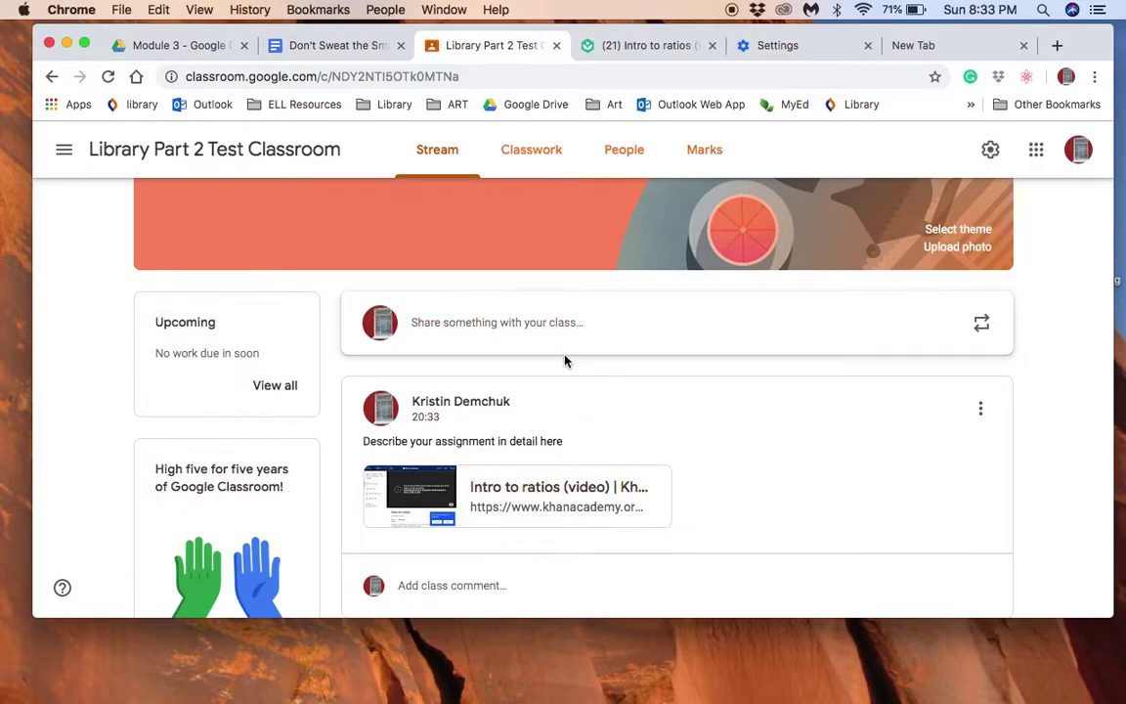
scroll(581, 403, "up", 2)
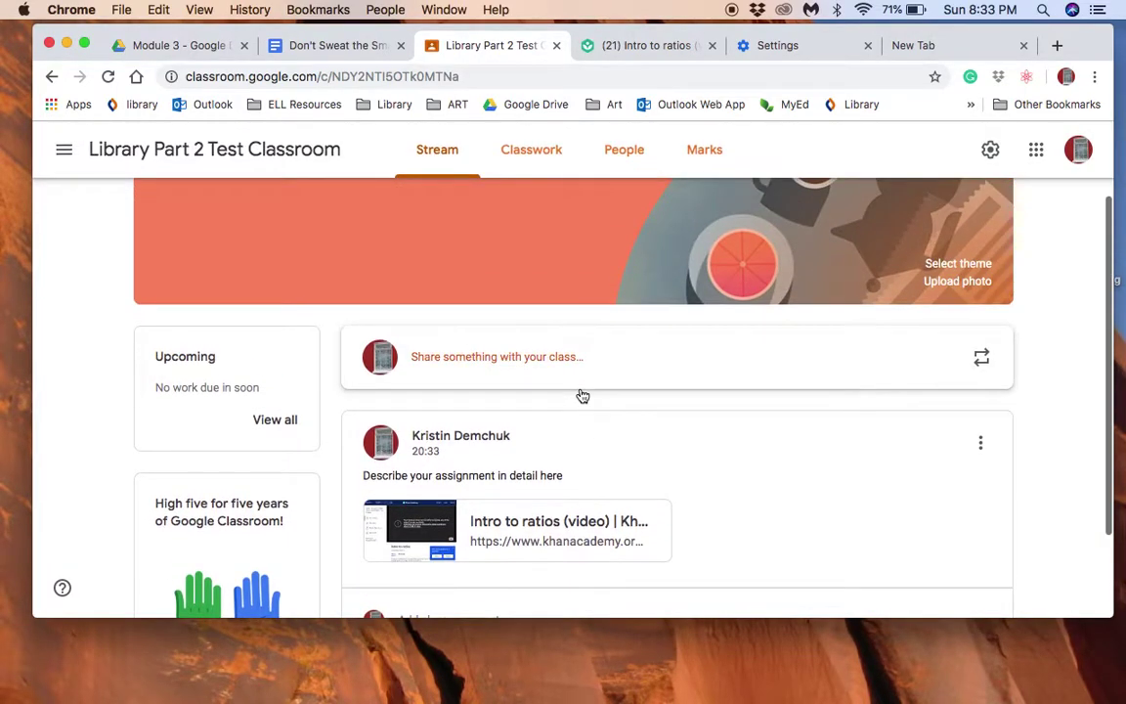
Step: Return to Khan Academy and open the Ratio review article in the Intro to ratios lesson
left_click(636, 46)
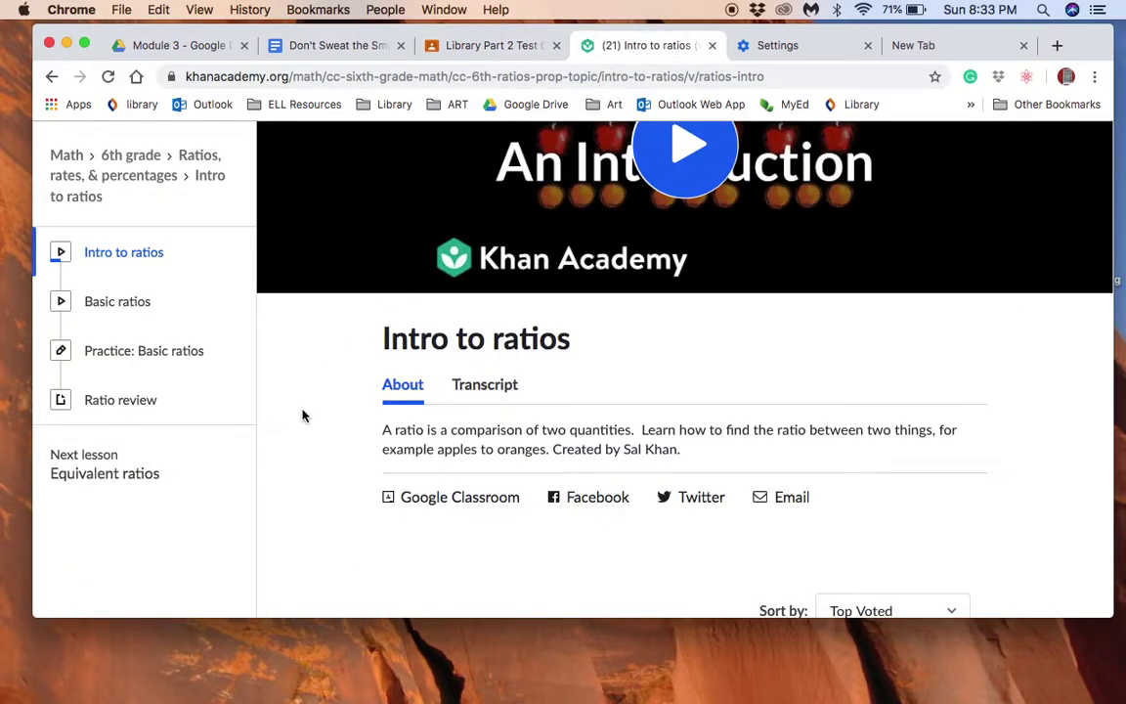
scroll(304, 418, "down", 1)
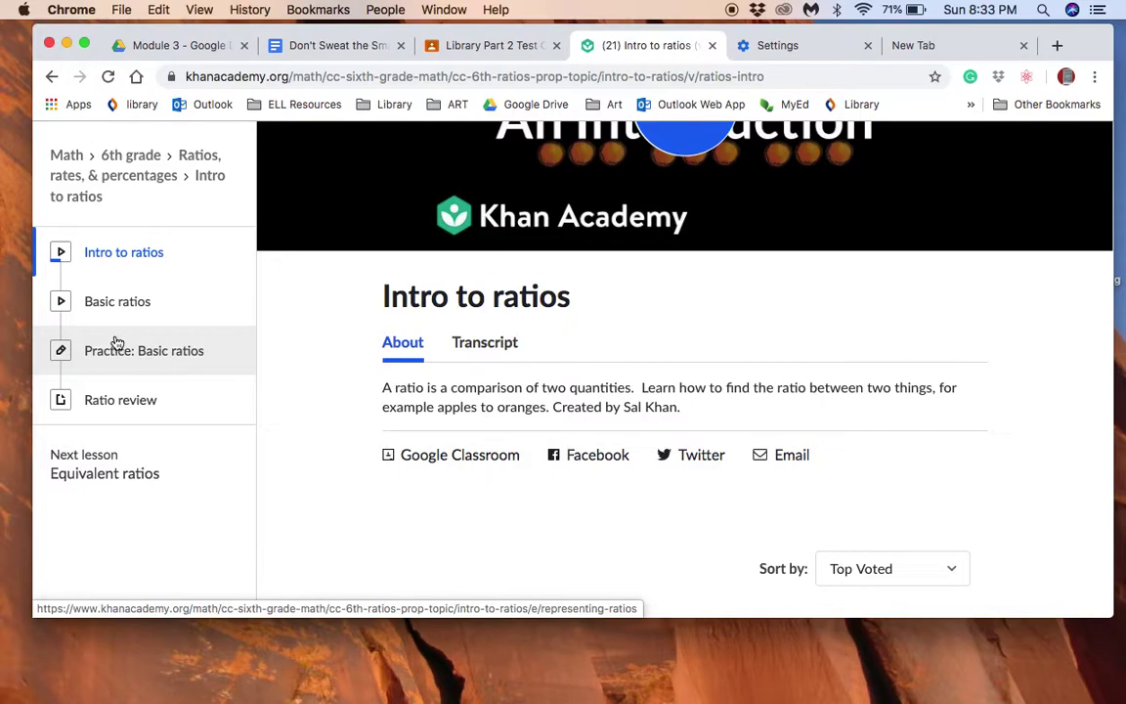
left_click(118, 402)
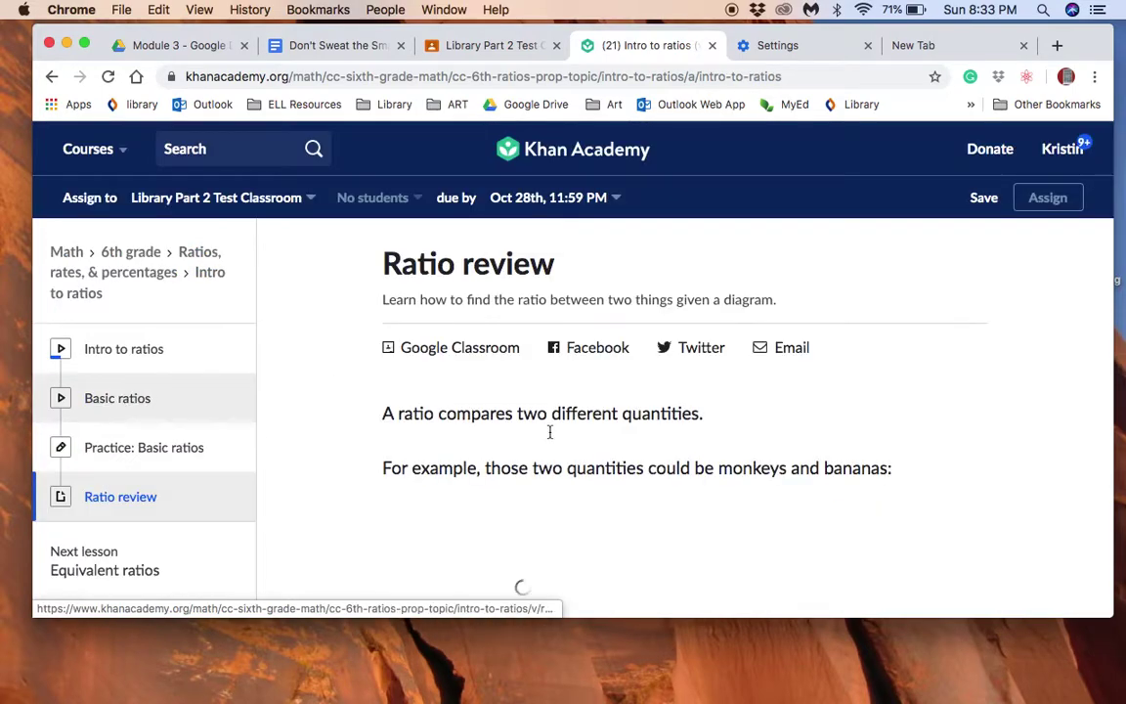
scroll(448, 459, "down", 5)
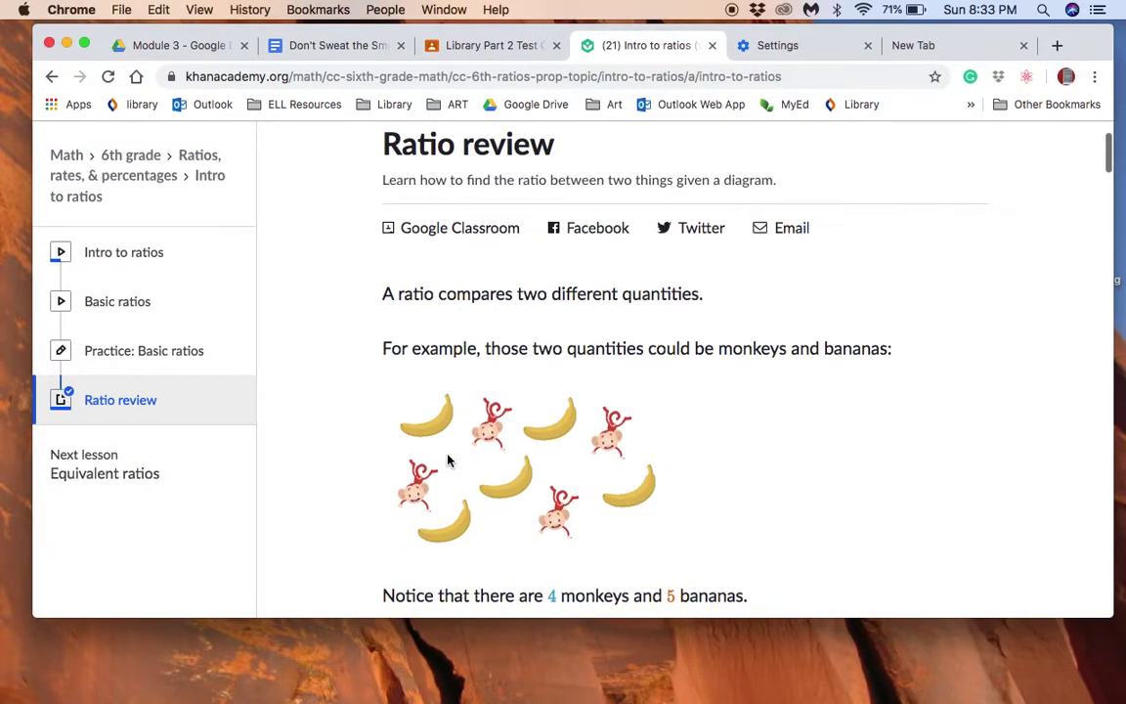
scroll(448, 460, "up", 3)
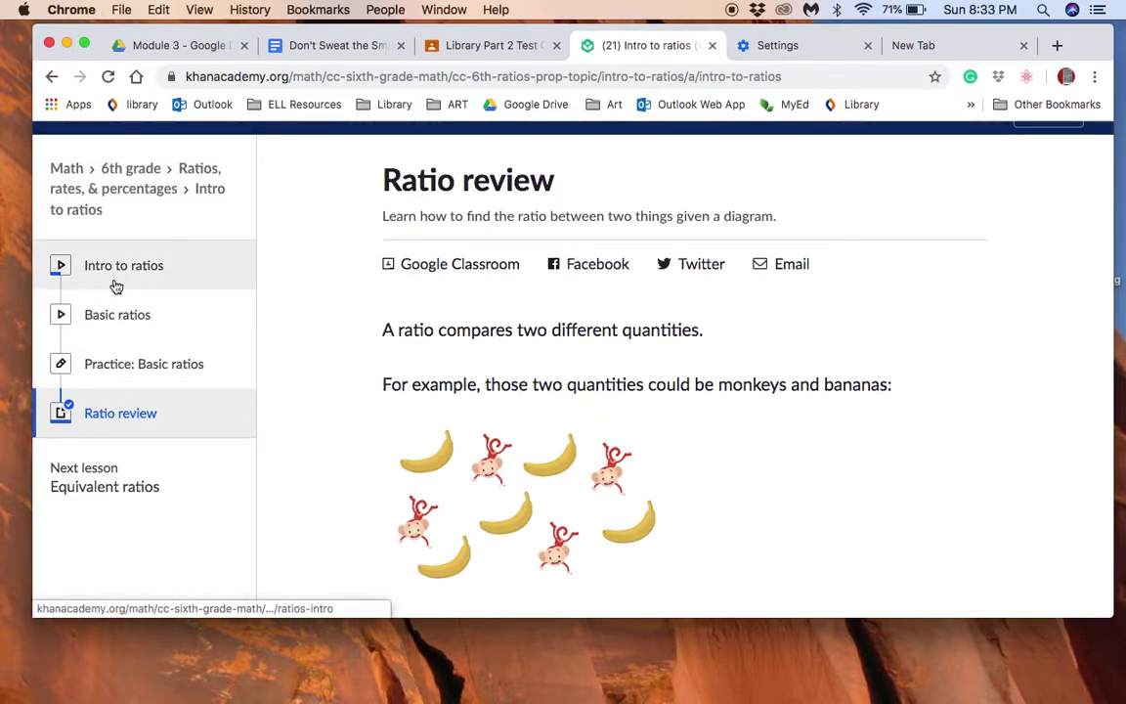
Step: Switch to the Google Classroom stream and look over the options available for the Intro to ratios post
left_click(503, 49)
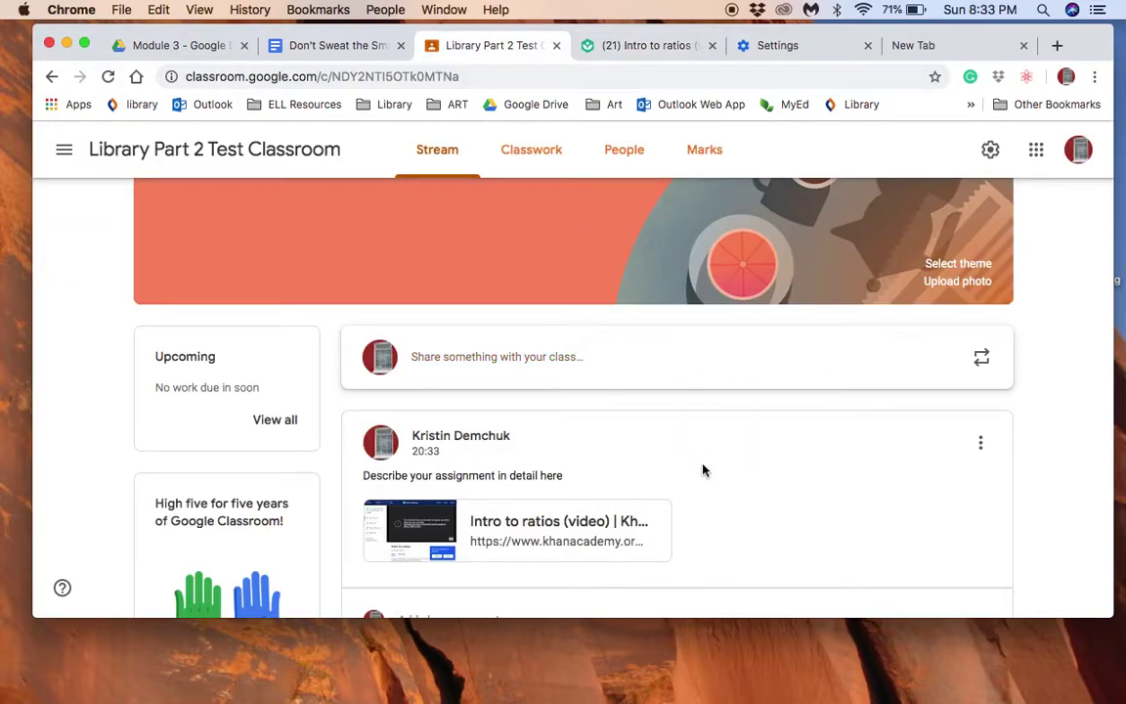
scroll(702, 470, "down", 3)
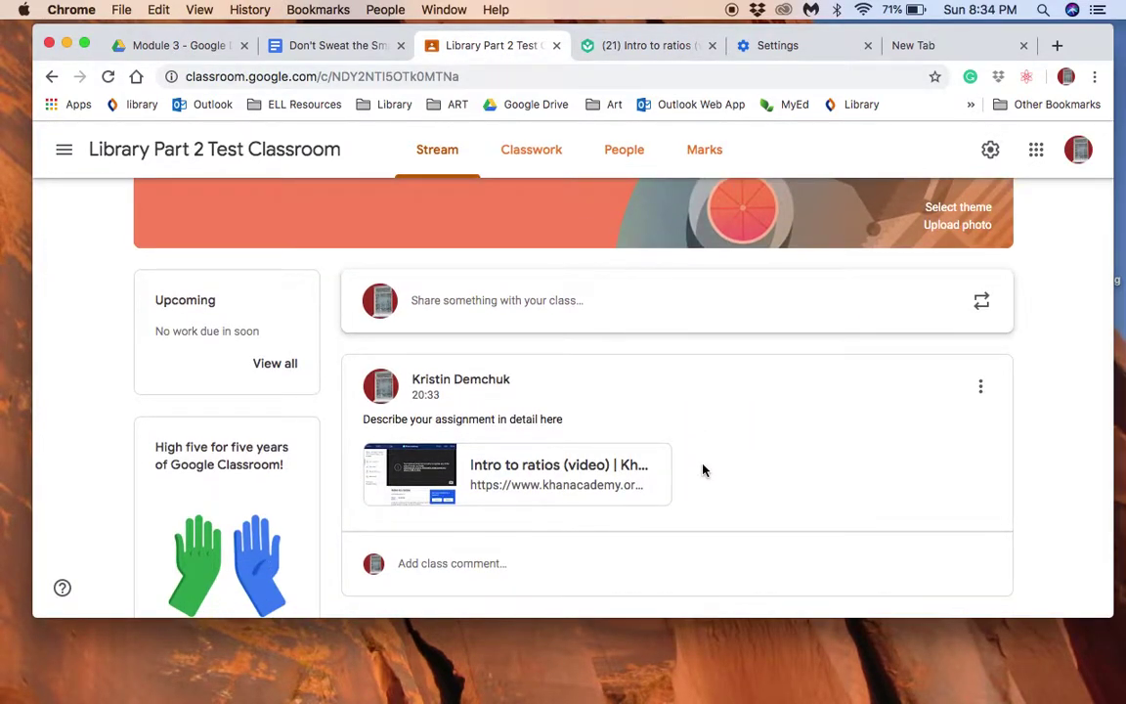
scroll(702, 470, "down", 2)
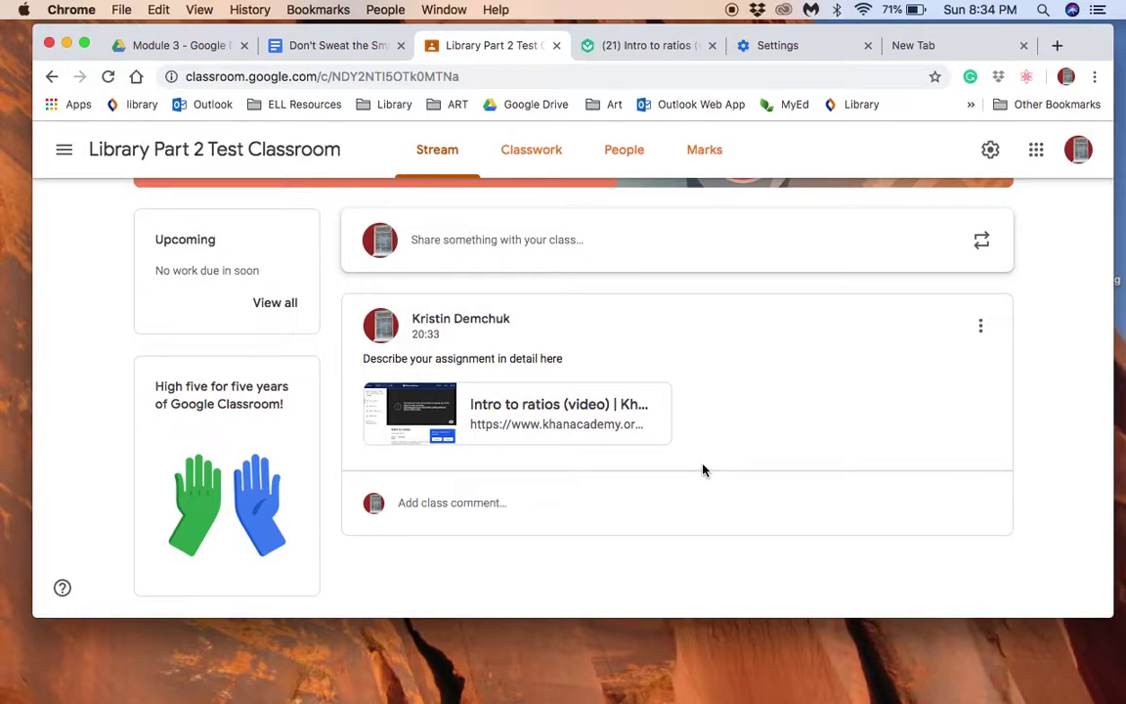
scroll(873, 473, "up", 1)
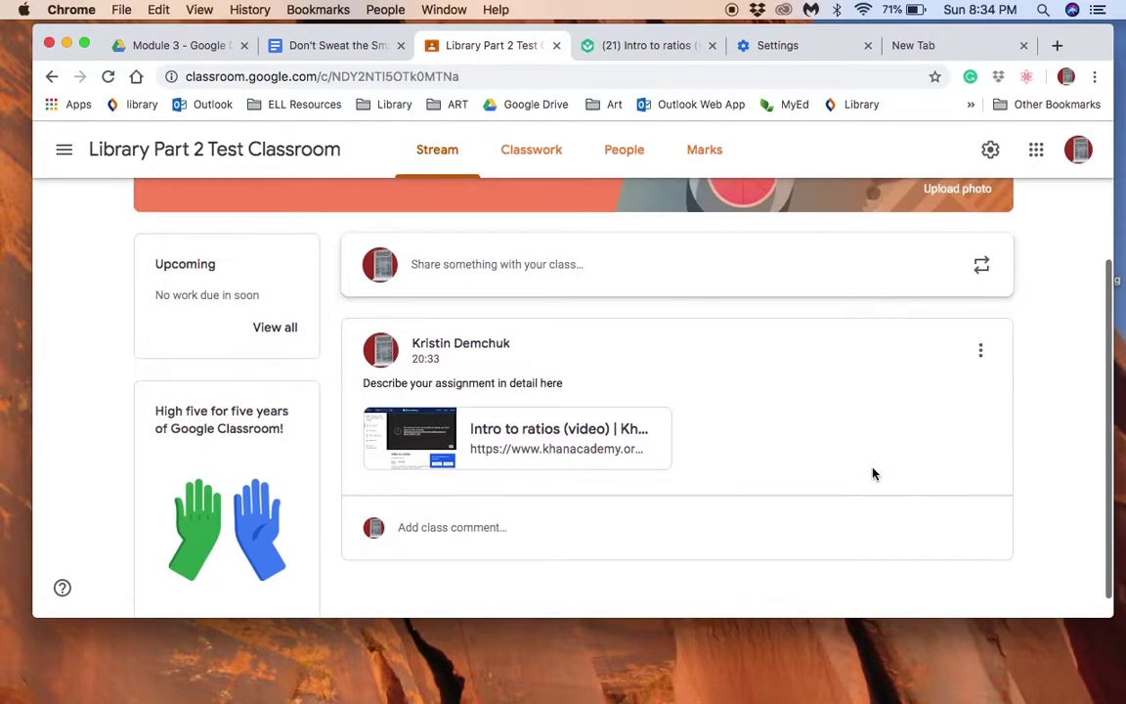
left_click(980, 354)
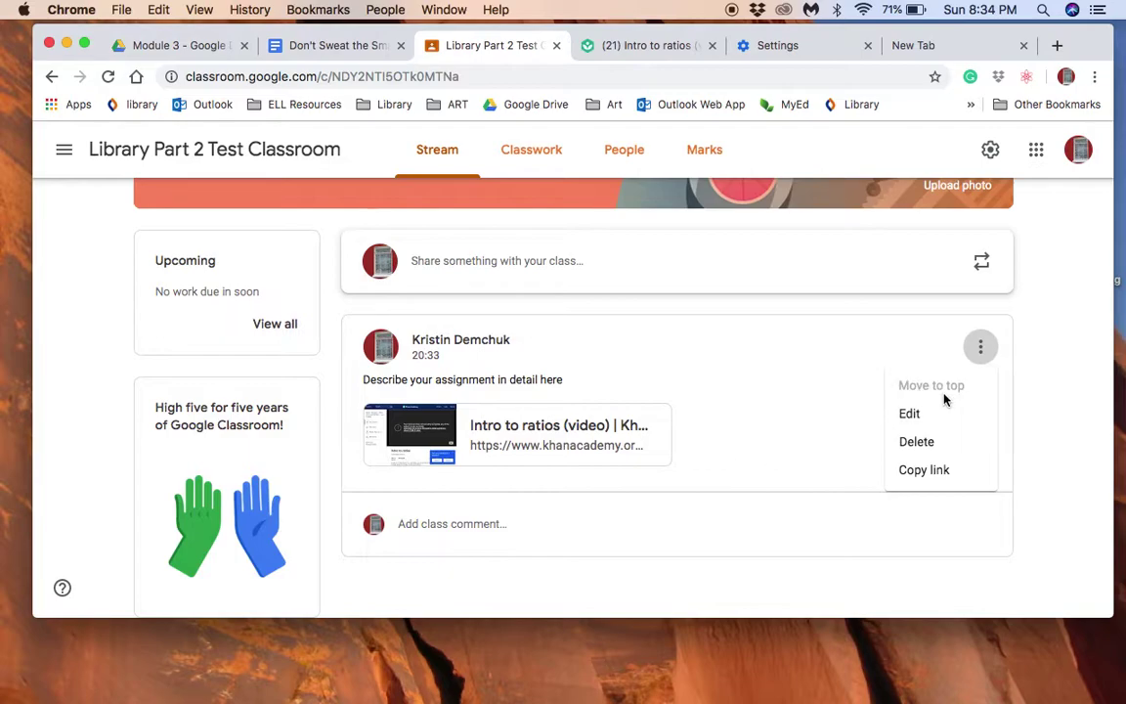
left_click(740, 519)
Step: Switch back to Khan Academy and look through the Ratio review article, including its practice problems and sharing options
left_click(658, 50)
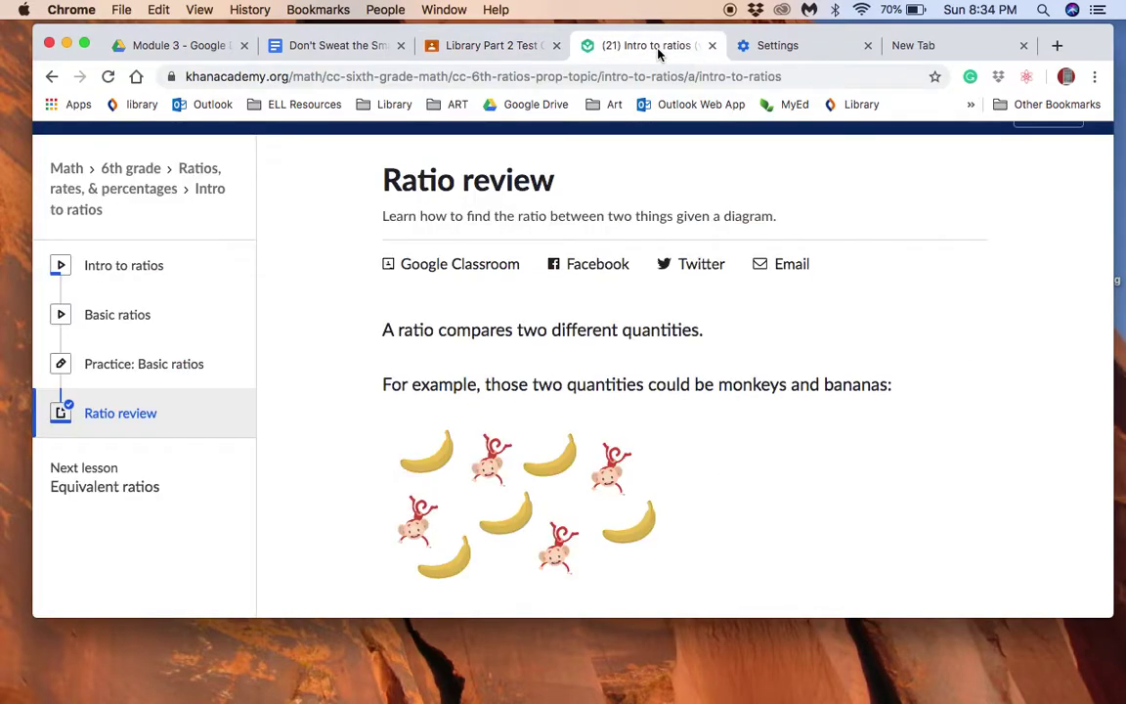
scroll(418, 449, "up", 2)
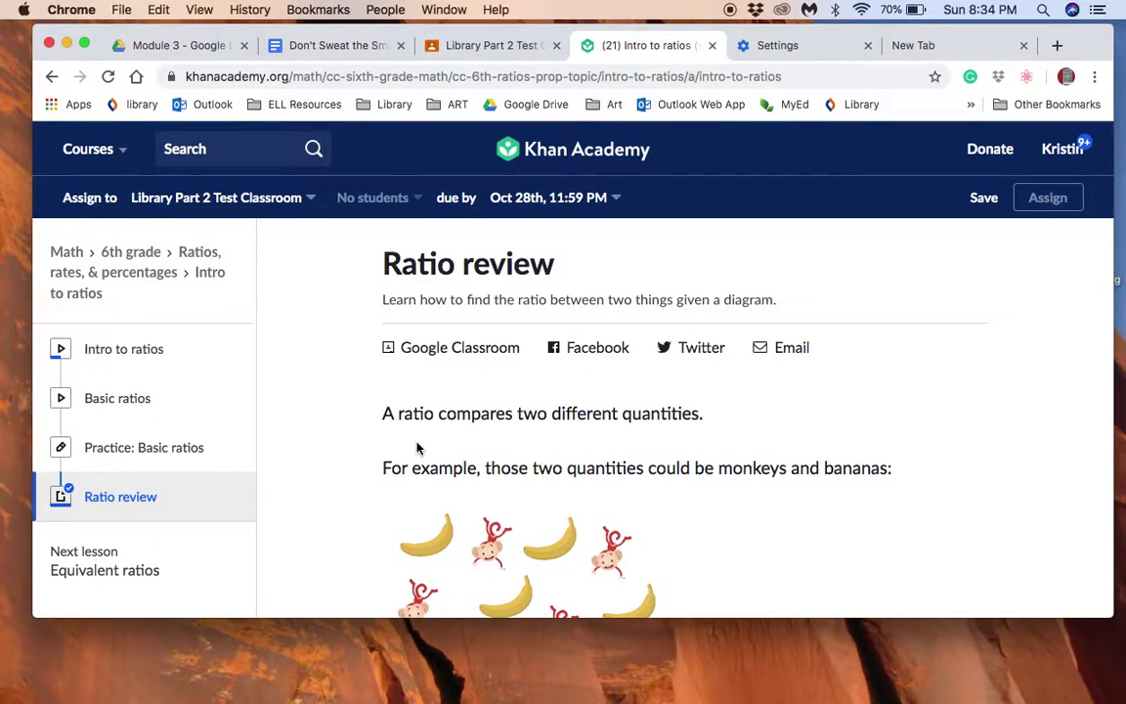
scroll(374, 397, "down", 3)
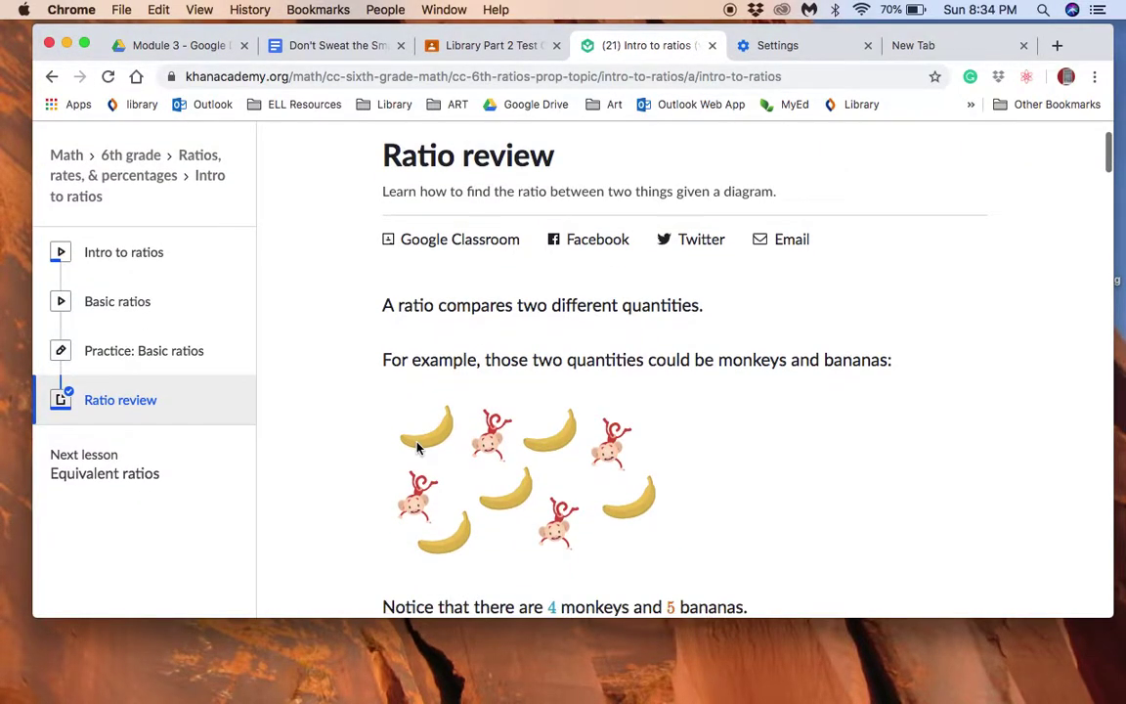
scroll(603, 427, "down", 10)
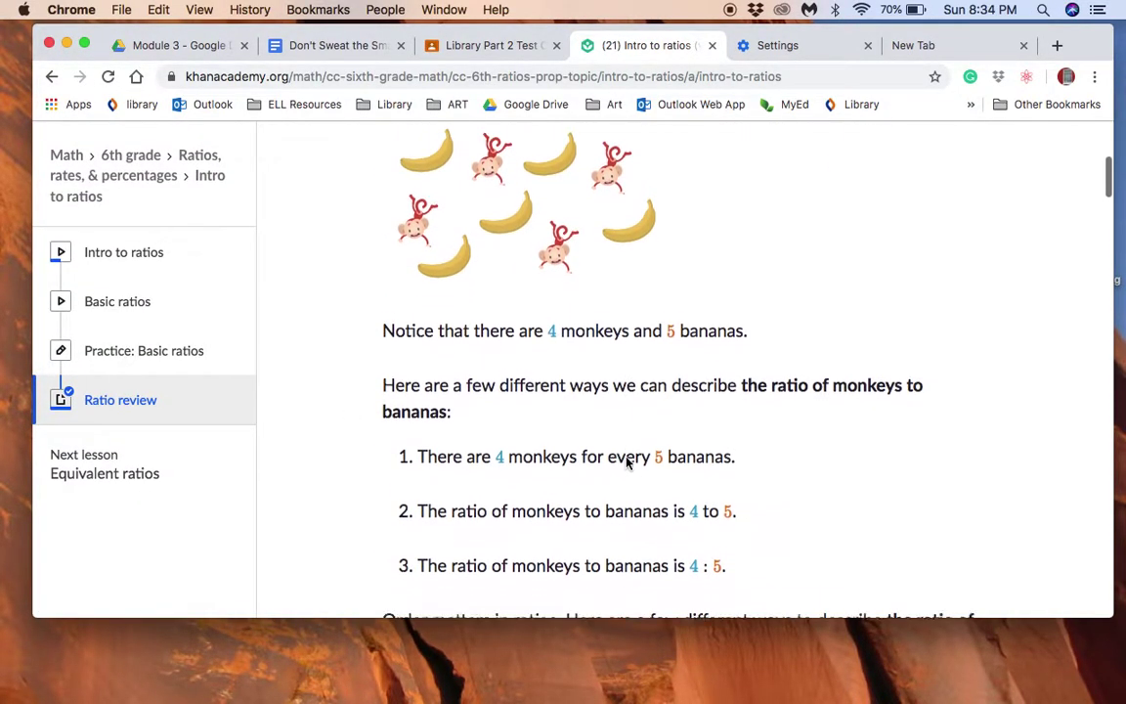
scroll(627, 464, "down", 20)
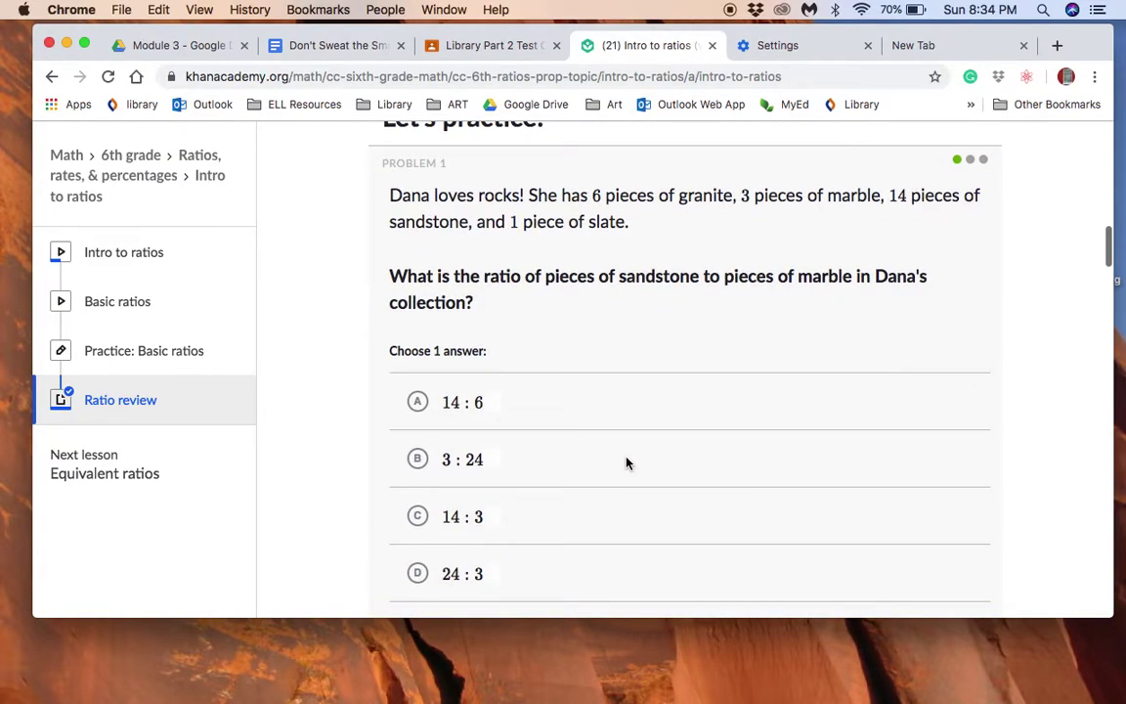
scroll(627, 464, "up", 20)
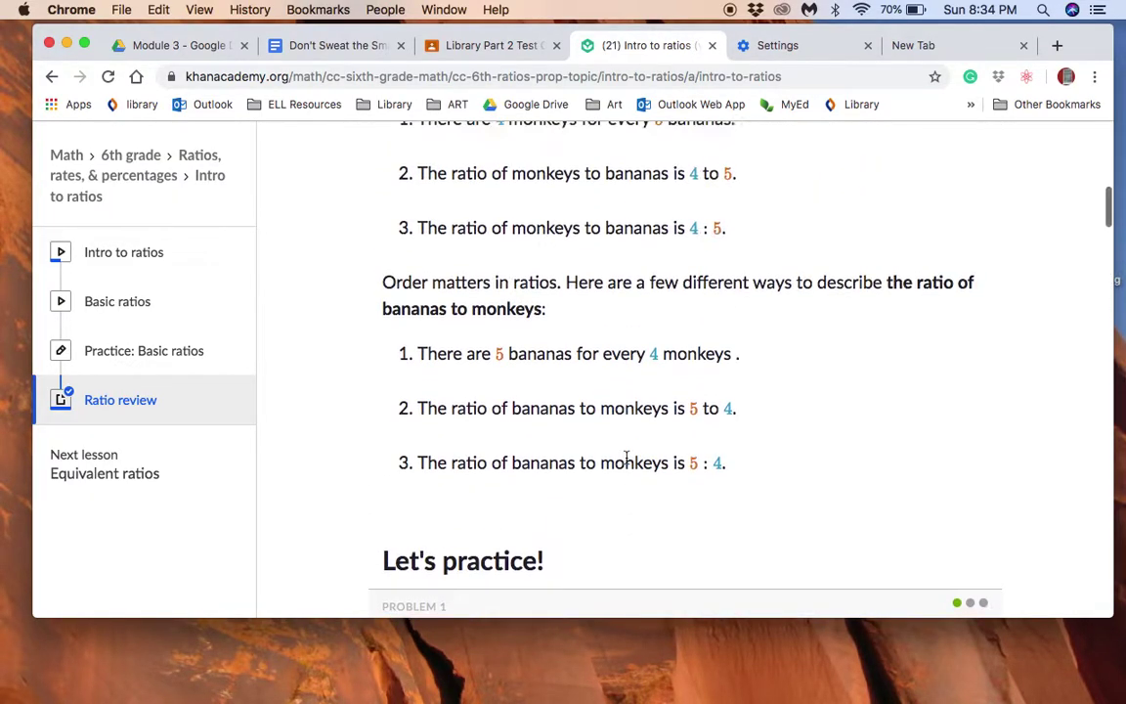
scroll(626, 459, "up", 7)
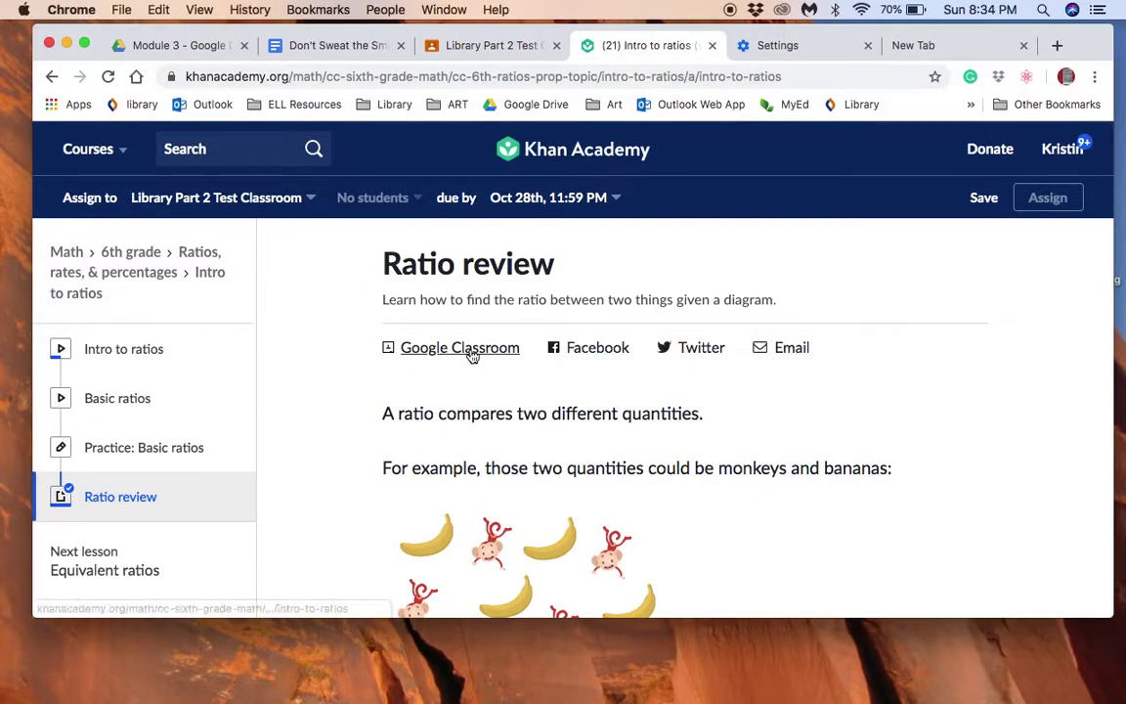
Step: Share the Ratio review article to Google Classroom, choosing Library Part 2 Test Classroom and the Create assignment action
left_click(472, 354)
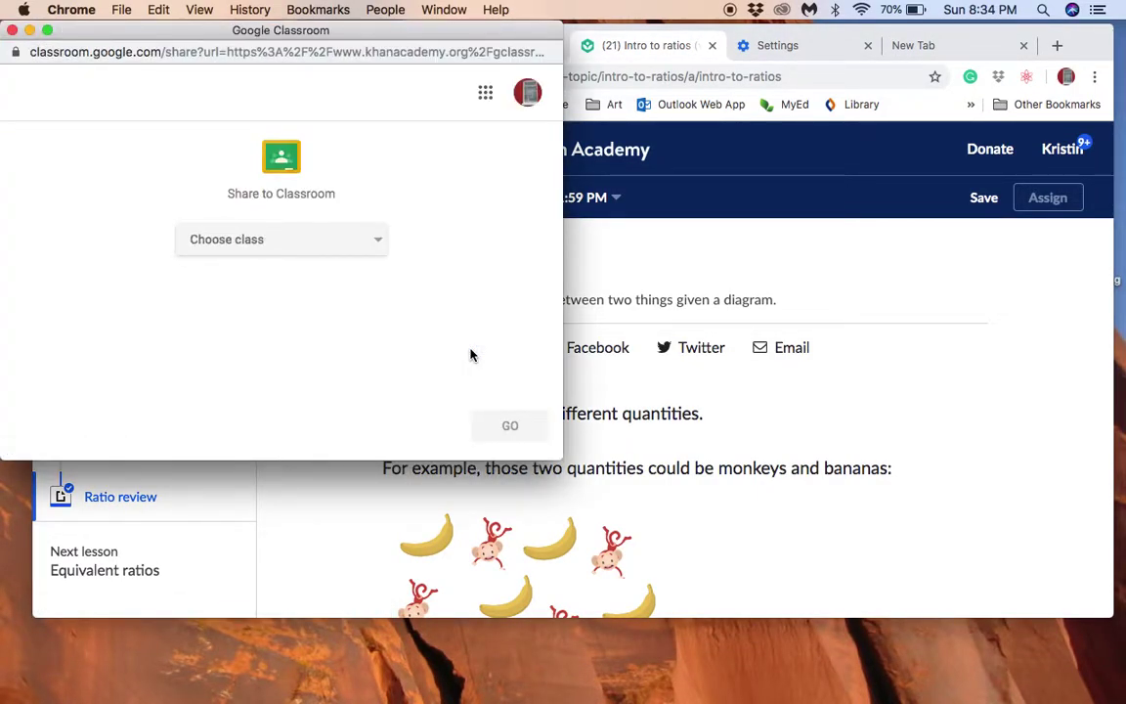
left_click(370, 244)
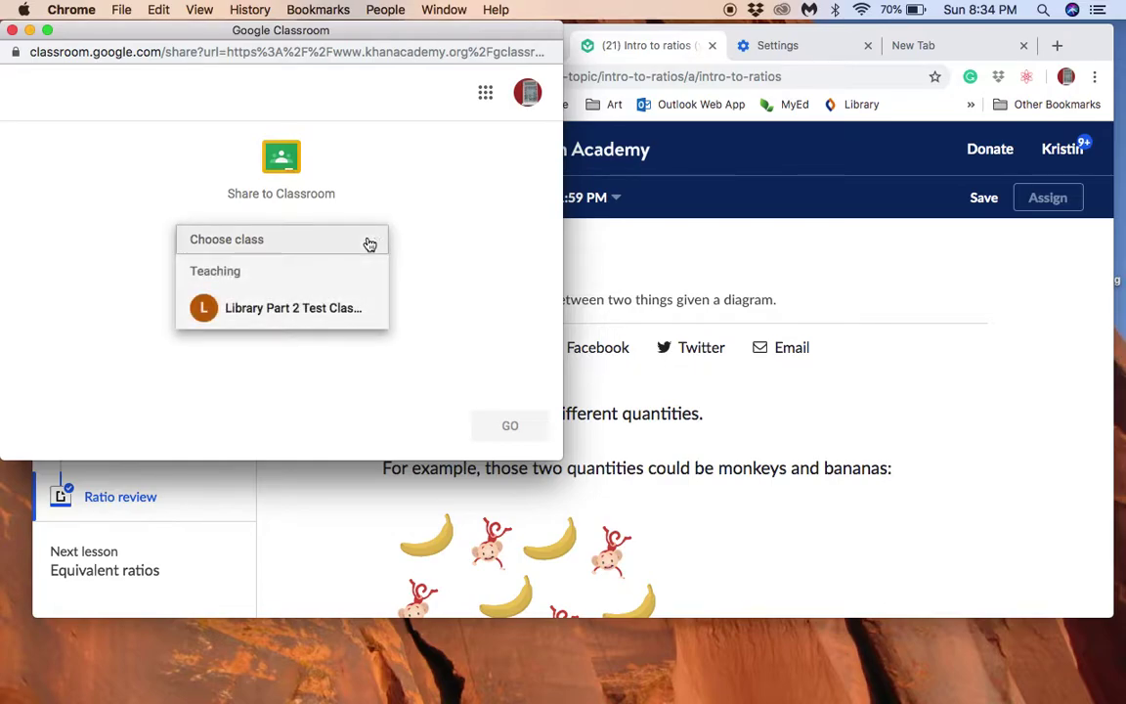
left_click(302, 309)
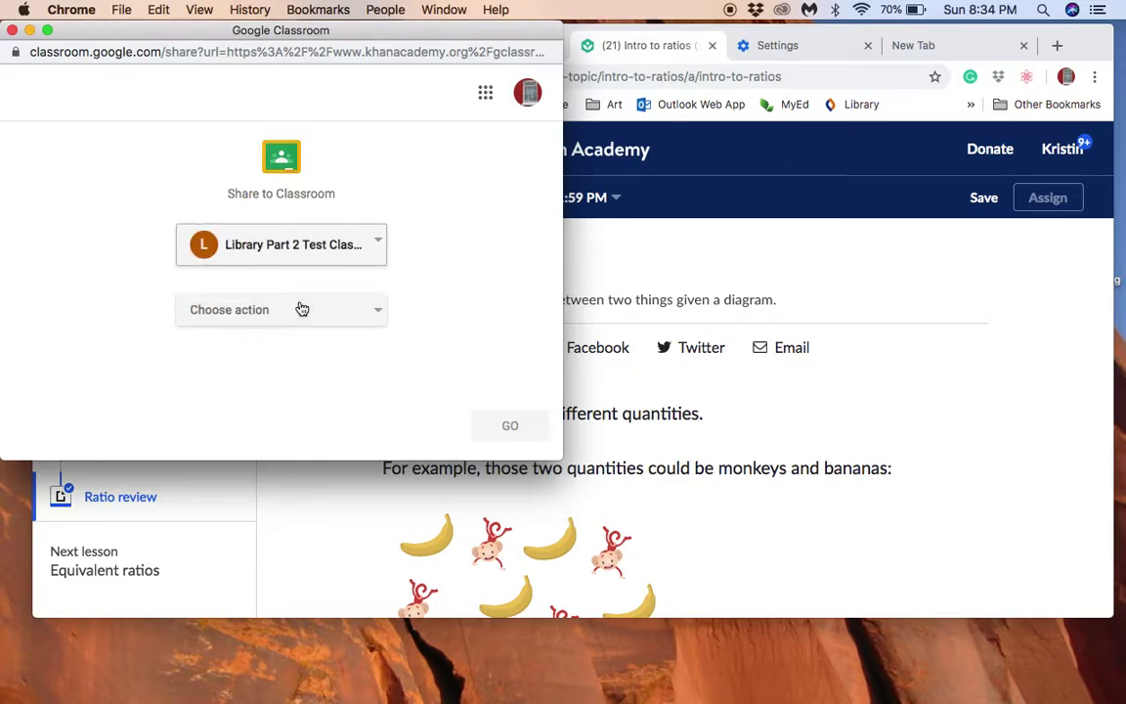
left_click(300, 309)
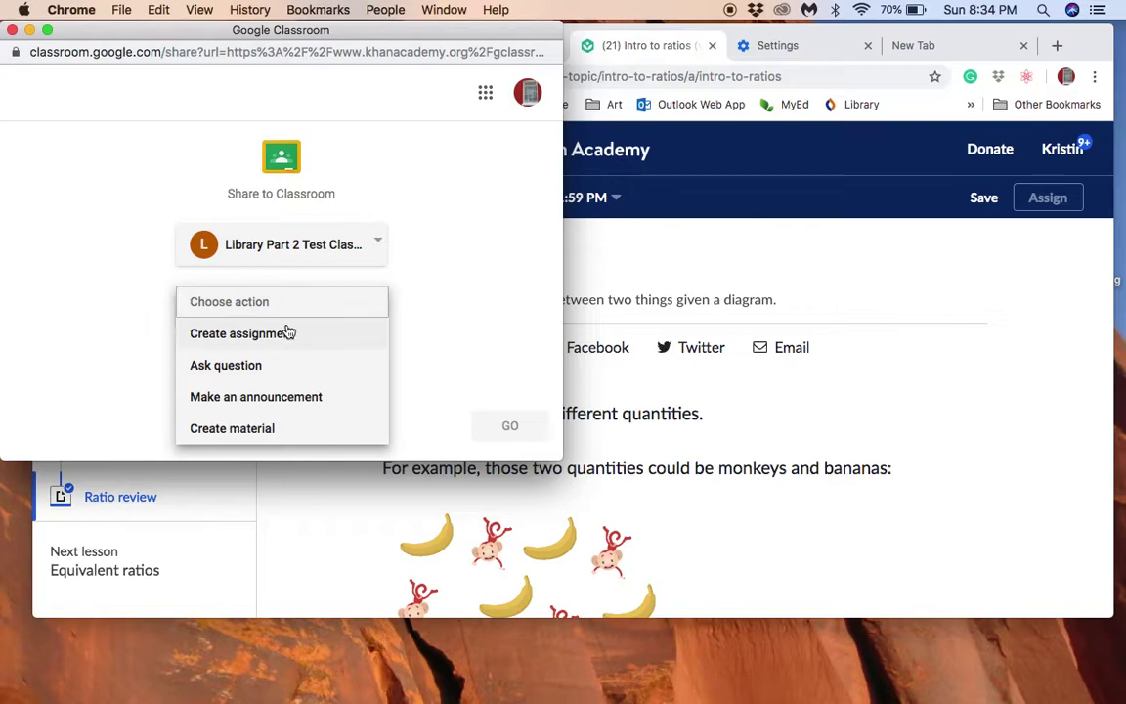
left_click(288, 335)
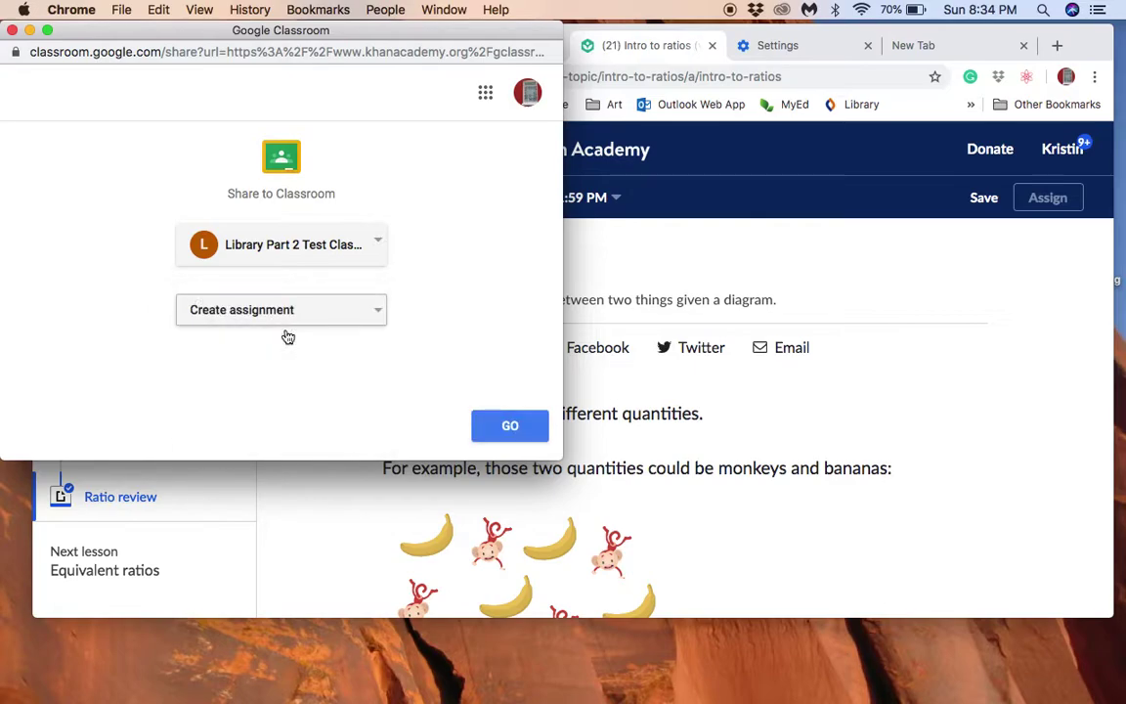
left_click(506, 425)
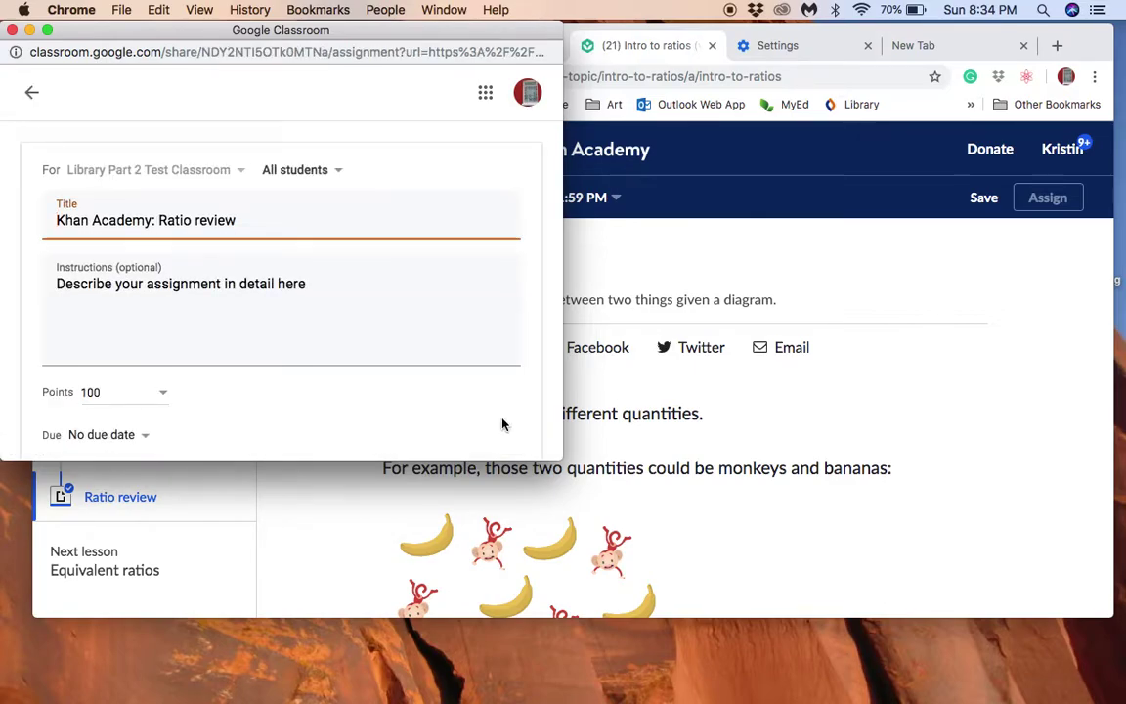
Step: Assign the Khan Academy: Ratio review article to the class and close the sharing window
scroll(206, 321, "down", 5)
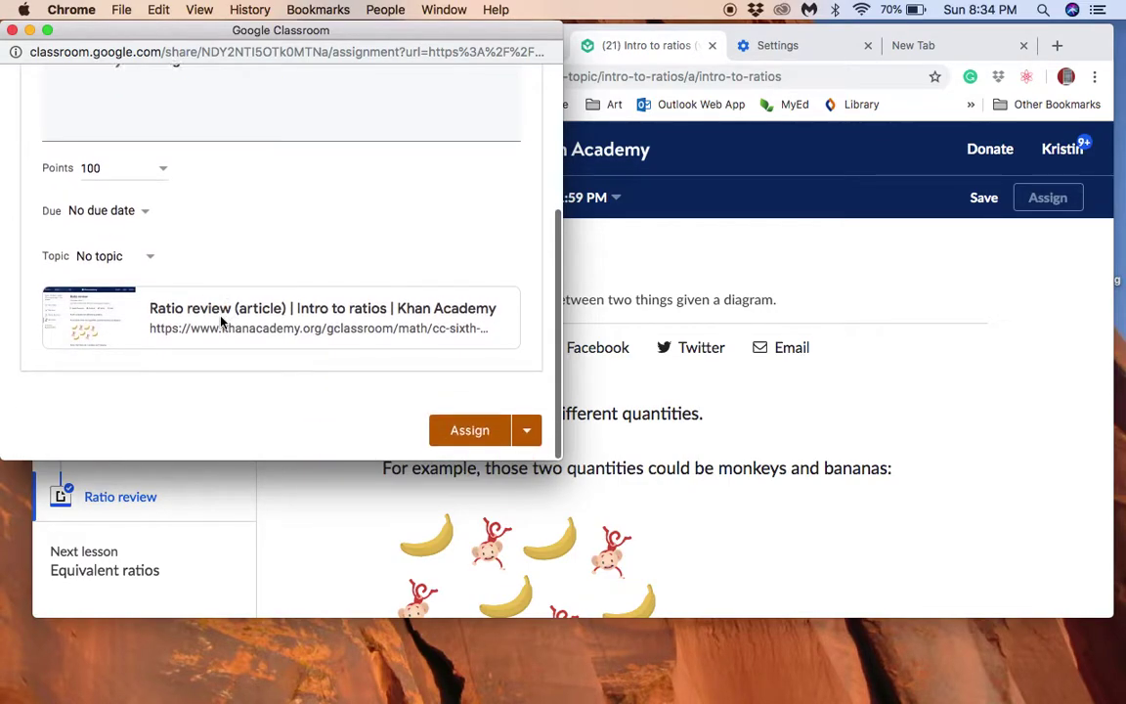
left_click(468, 430)
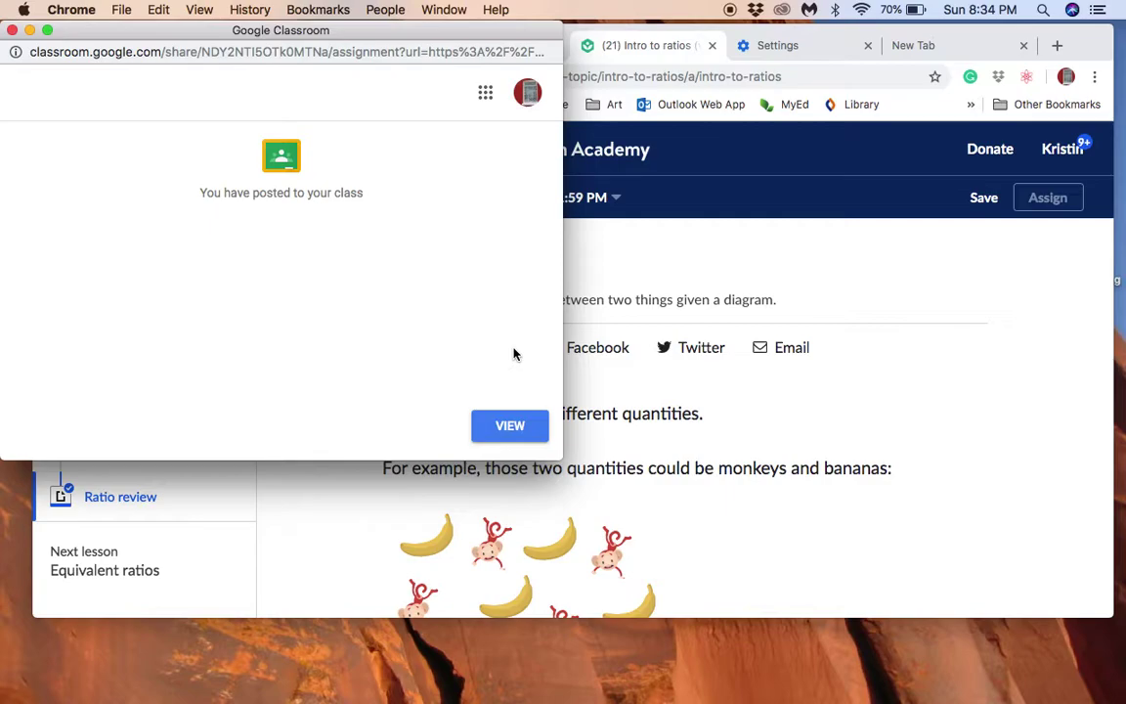
left_click(12, 31)
Step: Switch to Google Classroom, reload the class stream, dismiss the classwork tip, and check the new Ratio review assignment post
left_click(510, 49)
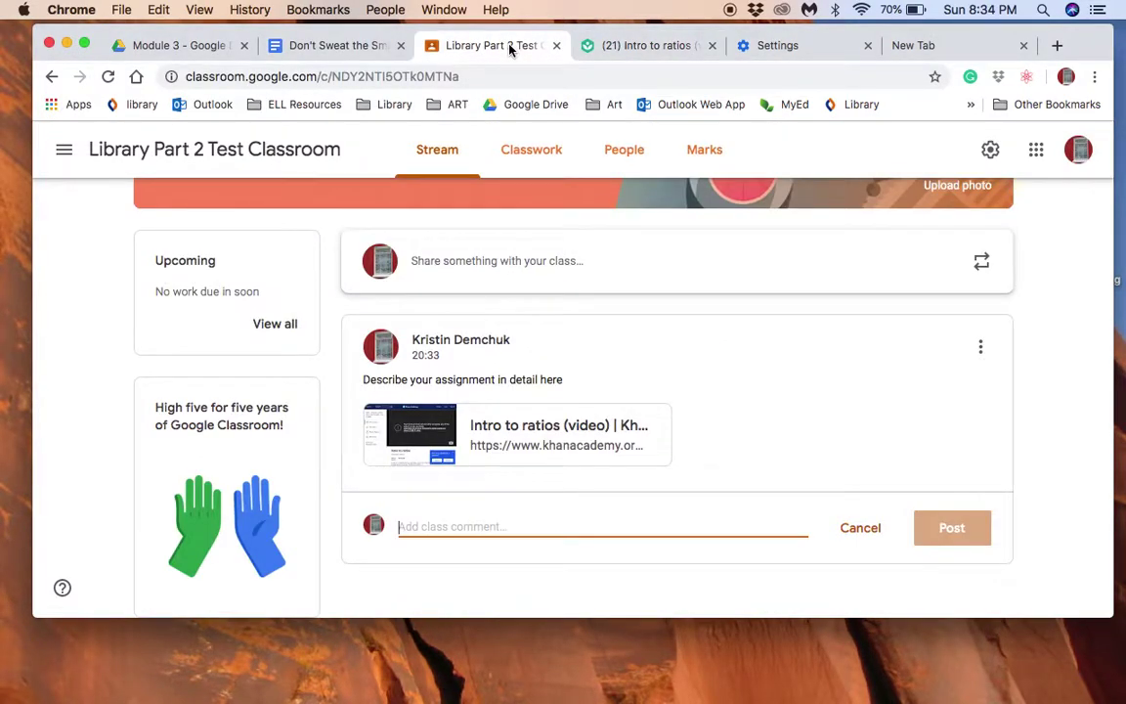
scroll(648, 347, "up", 3)
left_click(572, 76)
key("Return")
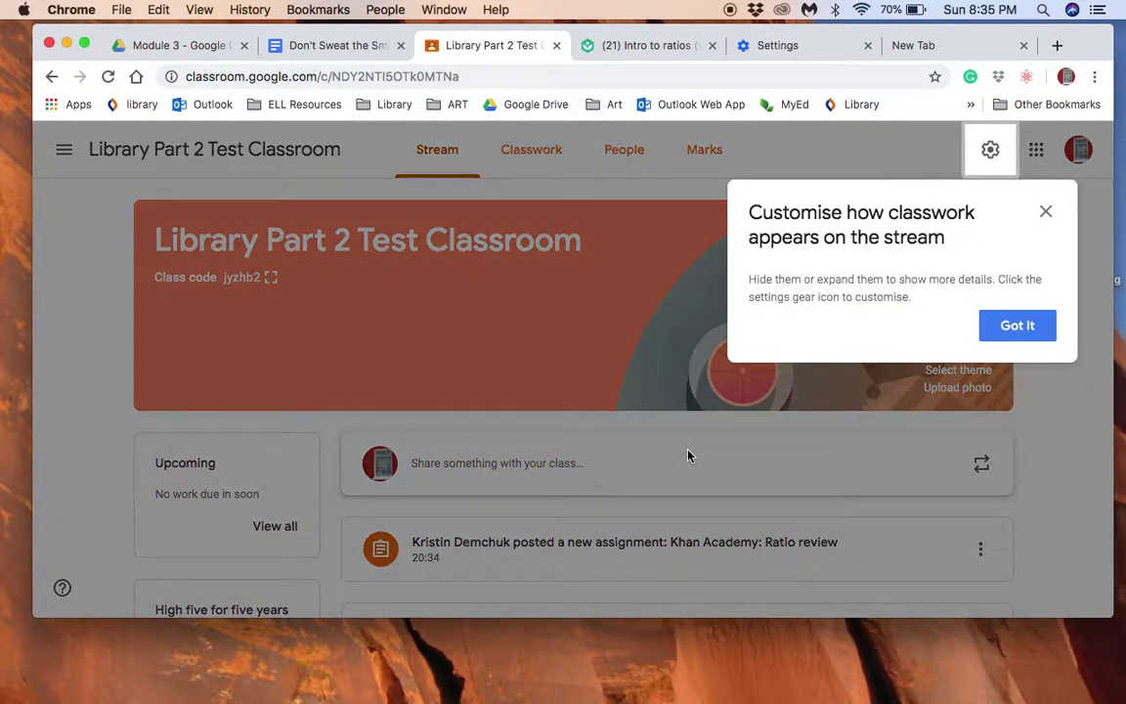
left_click(1045, 212)
scroll(726, 350, "down", 3)
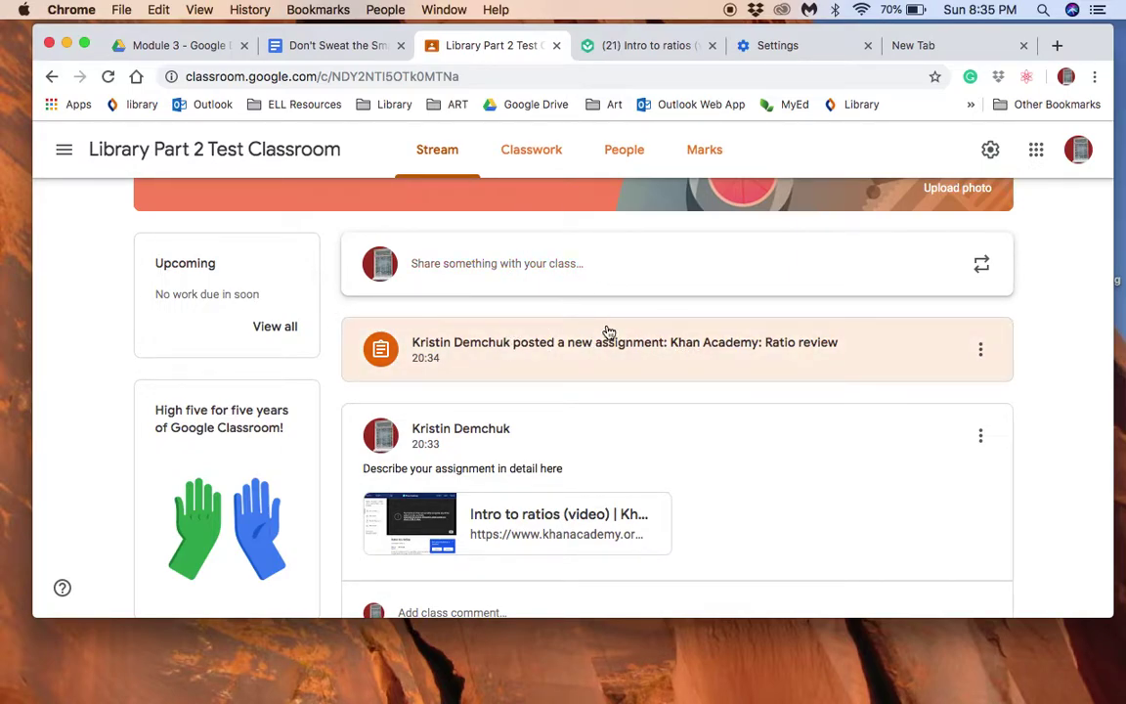
Step: Return to Khan Academy and open Library Part 2 Test Classroom from the teacher dashboard to view its assignable content
left_click(654, 50)
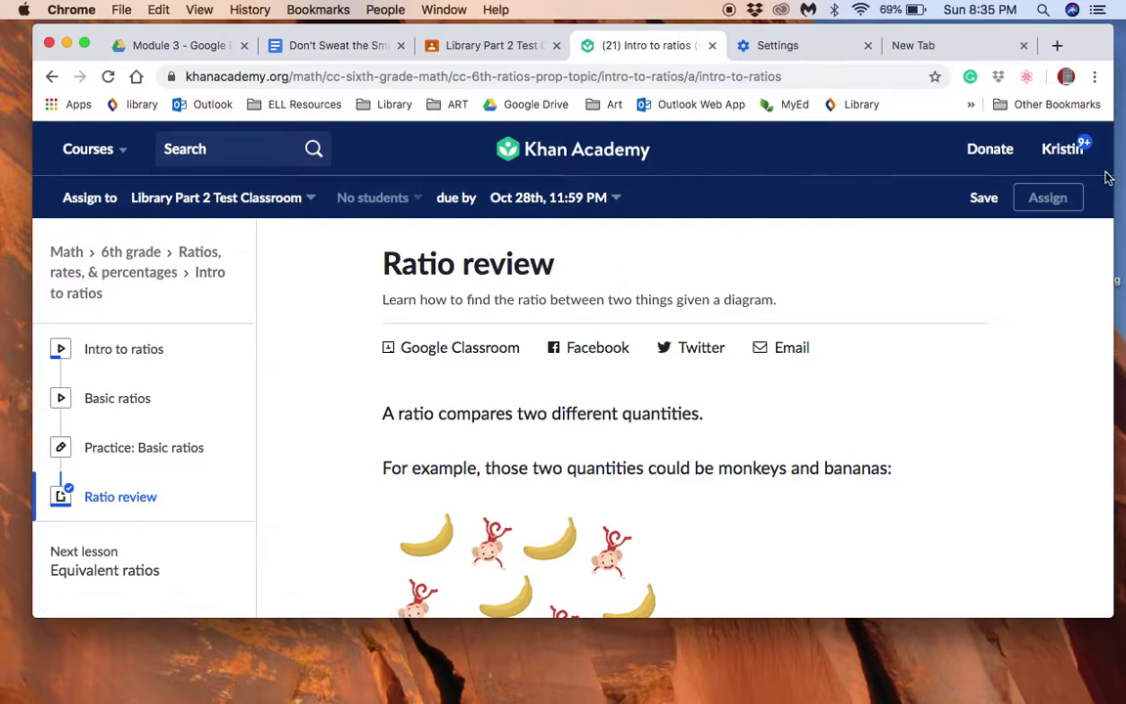
left_click(1065, 155)
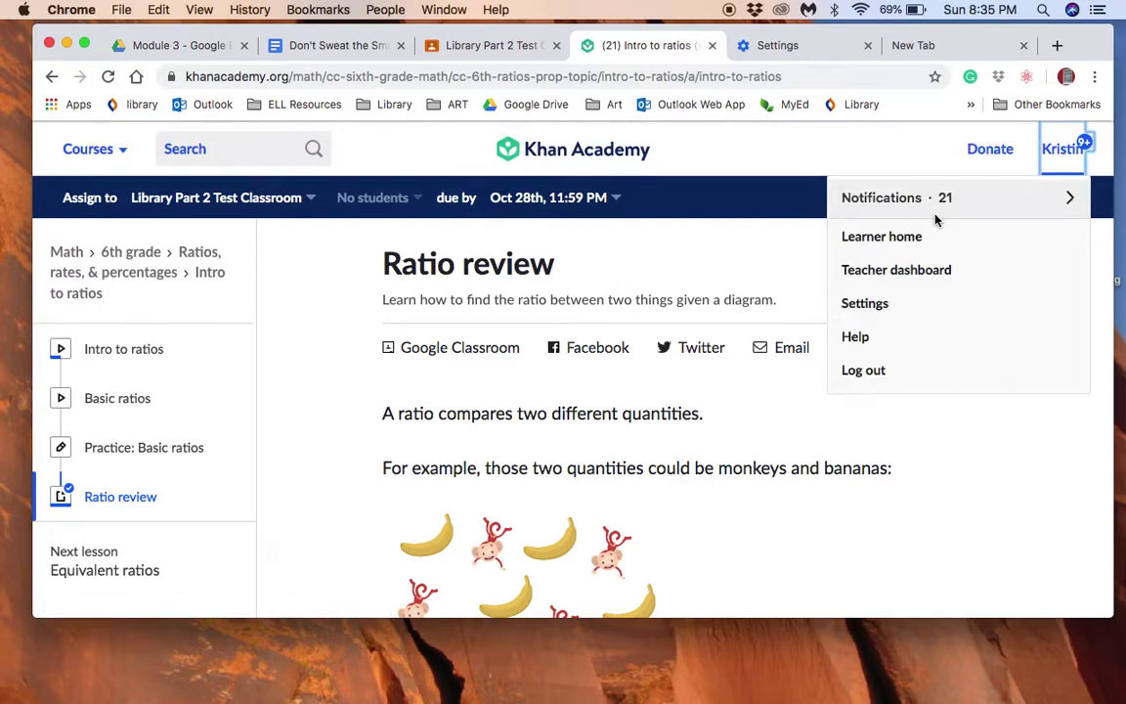
left_click(914, 277)
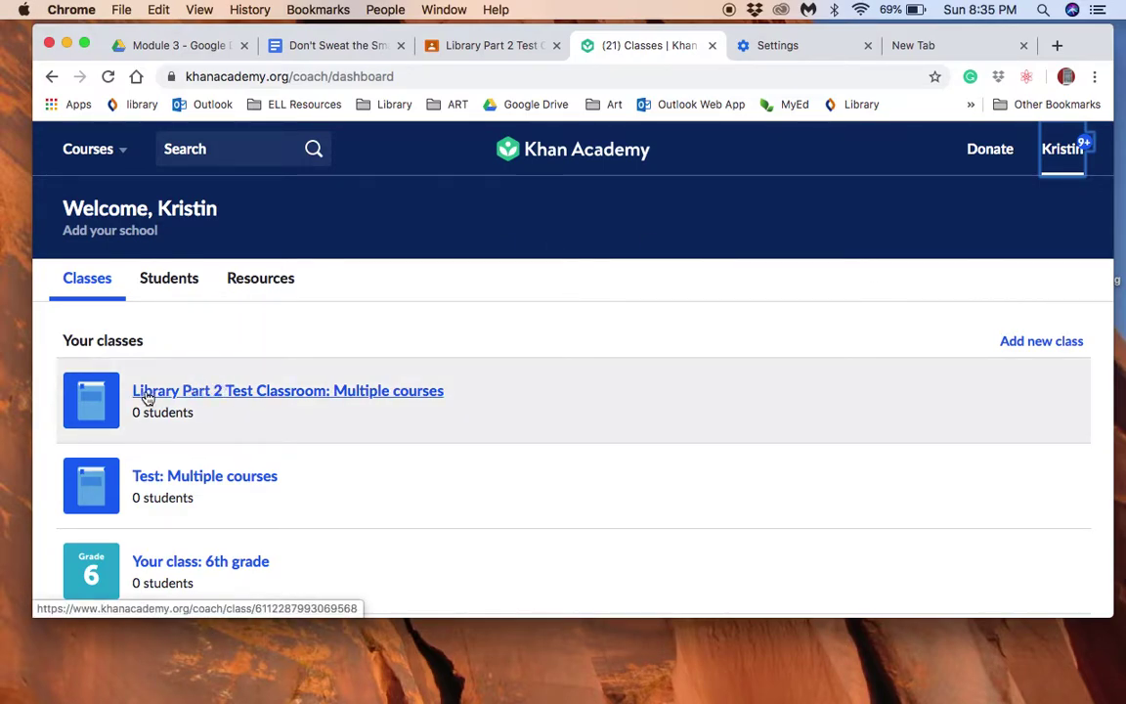
left_click(183, 396)
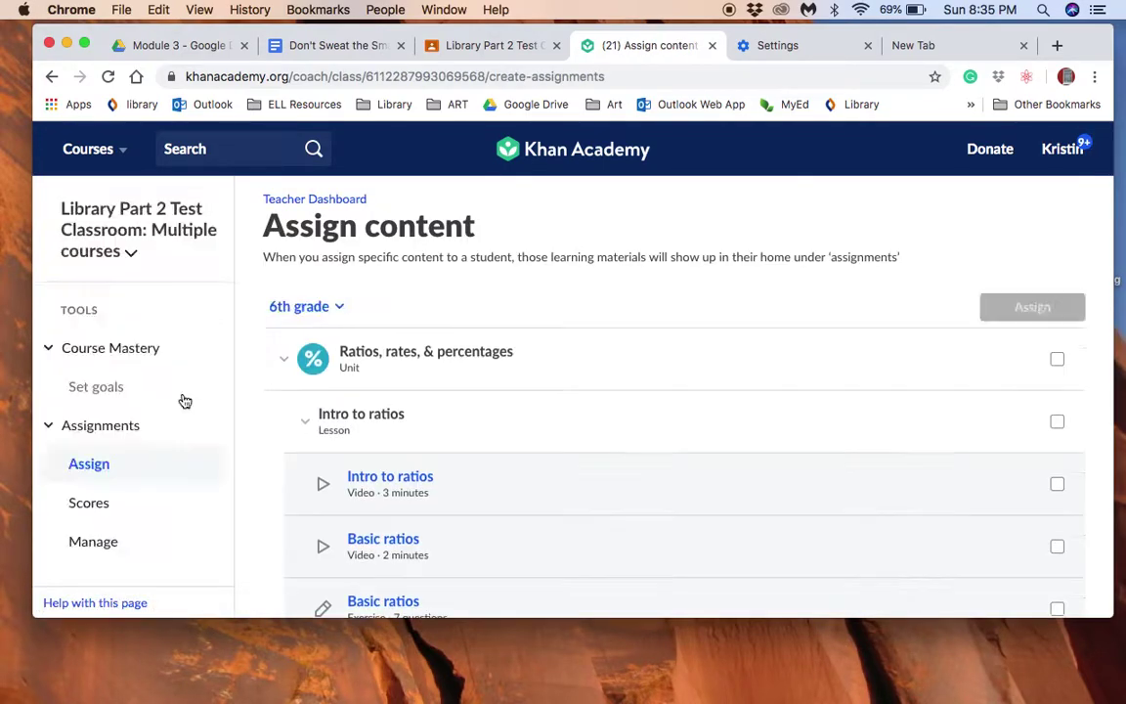
scroll(487, 464, "down", 2)
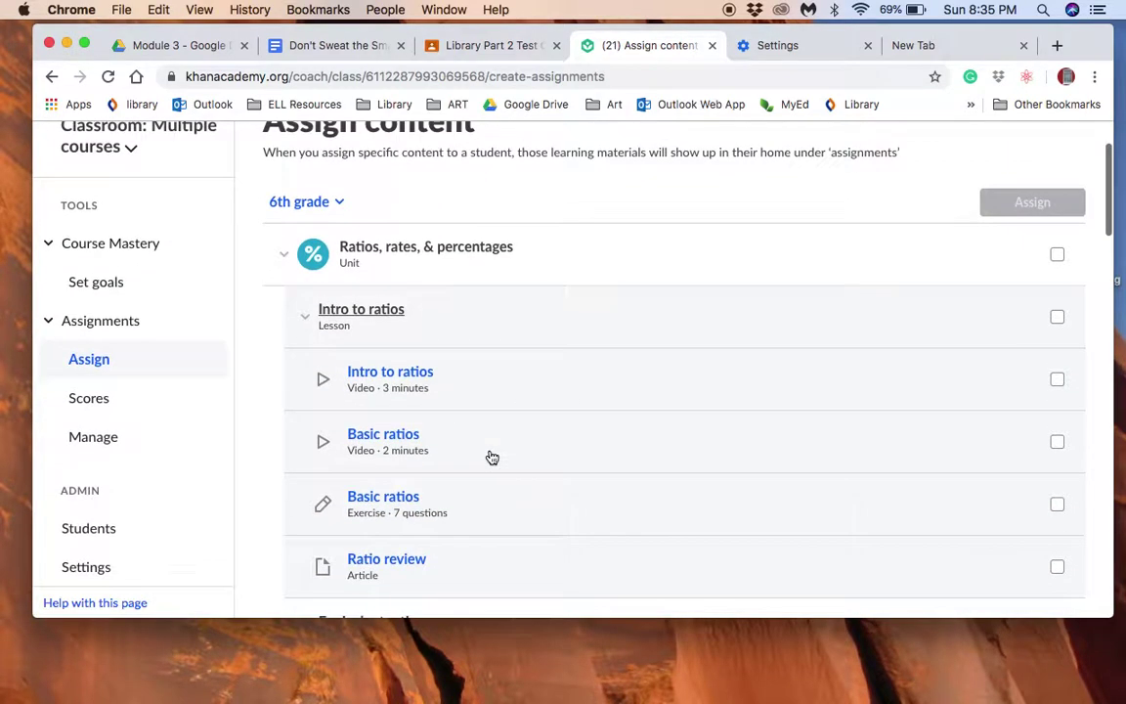
scroll(489, 459, "up", 2)
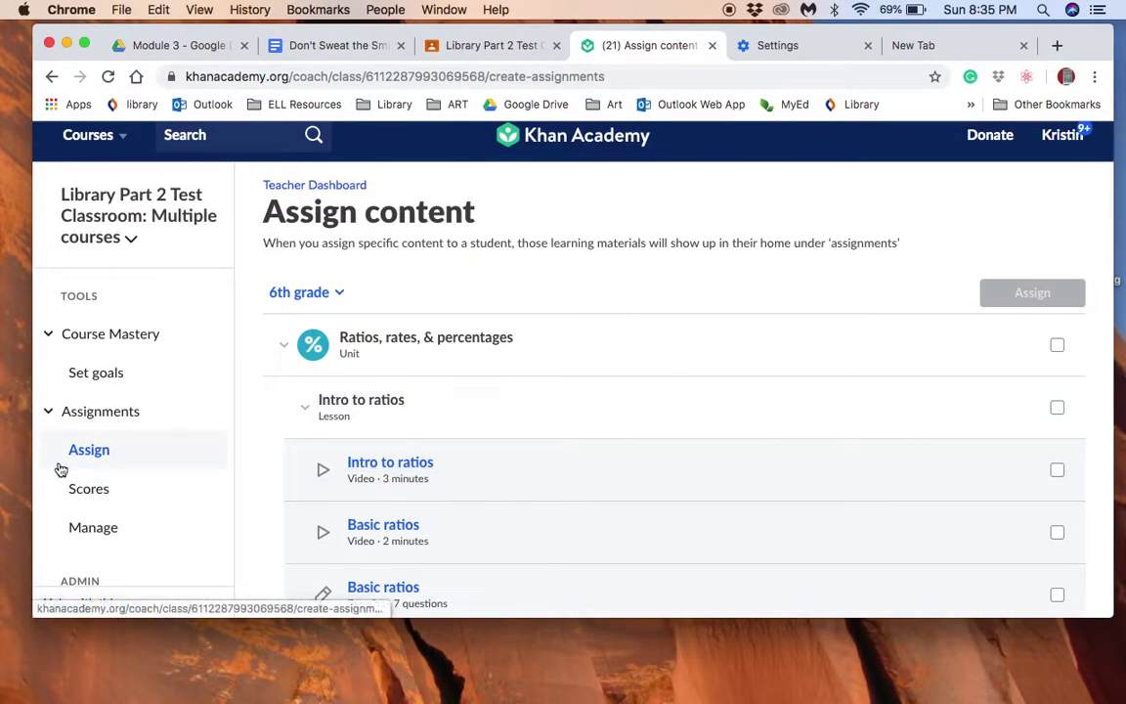
Step: Open the class's Manage assignments page and check the active assignments and the time range filter
scroll(59, 468, "down", 2)
left_click(85, 447)
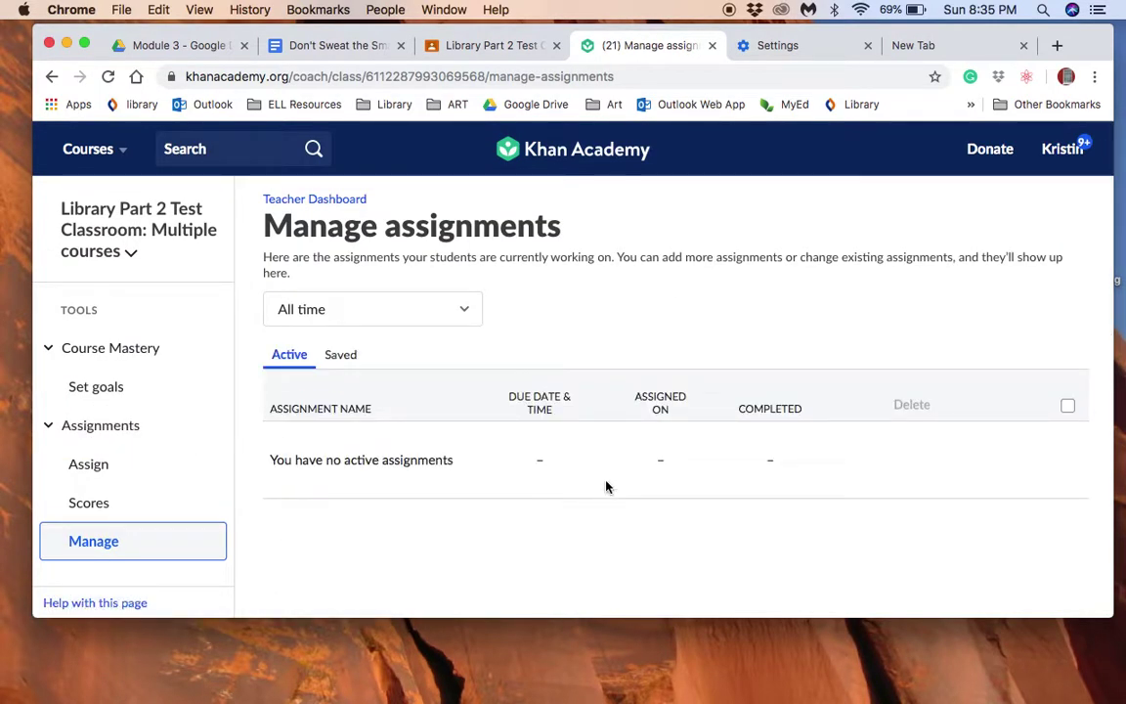
scroll(606, 486, "down", 1)
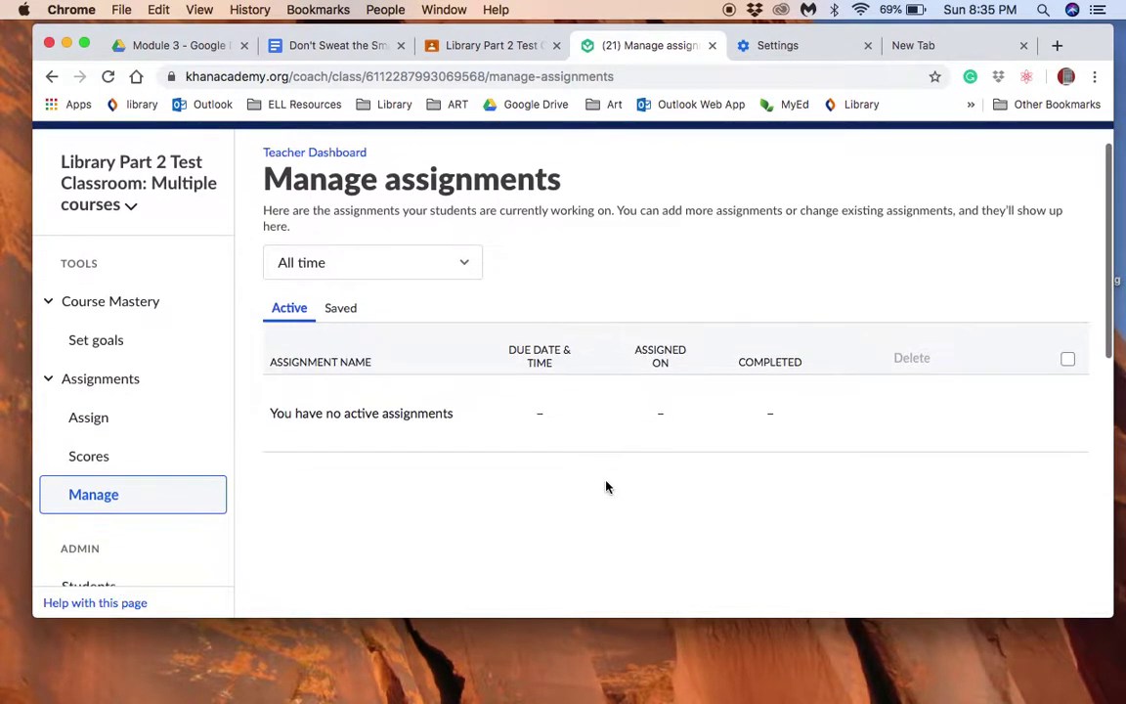
left_click(466, 263)
left_click(601, 286)
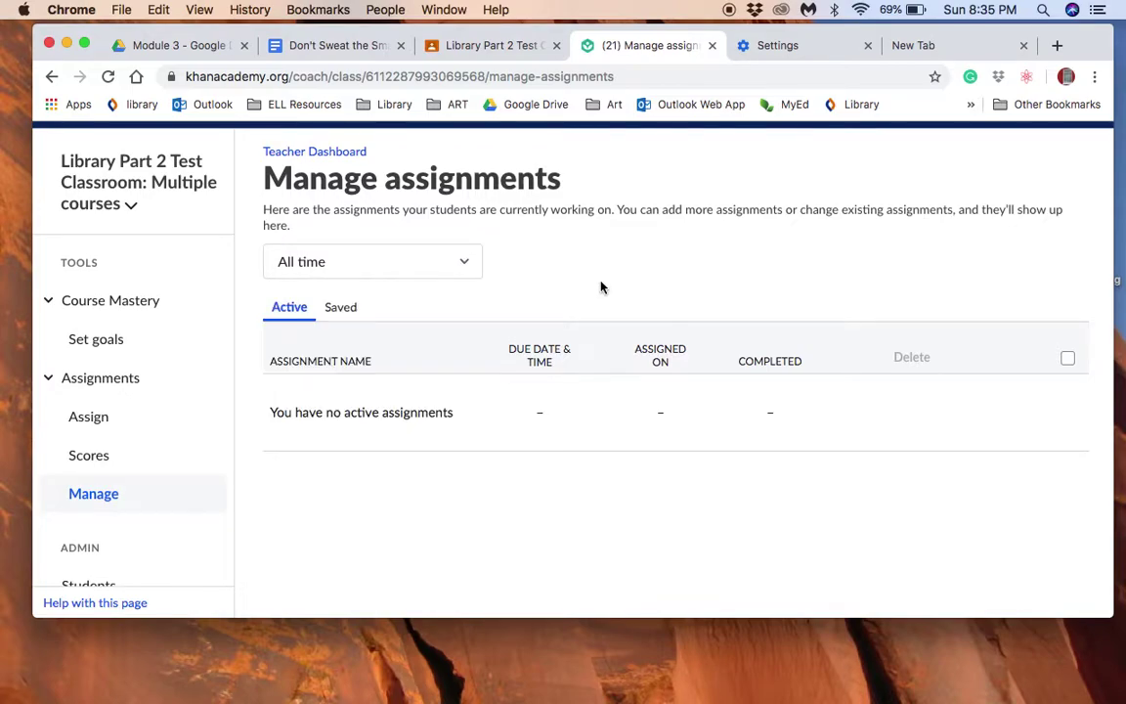
scroll(601, 286, "down", 3)
scroll(601, 286, "up", 3)
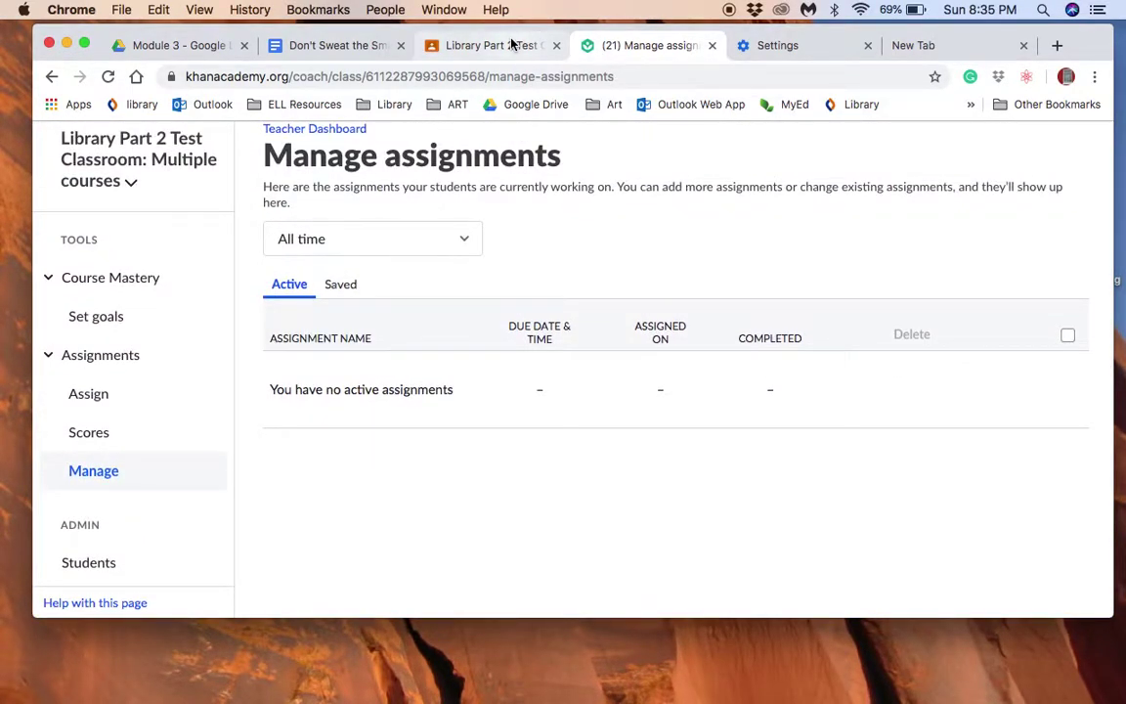
Step: Switch back to Google Classroom and review the posts in the class stream
left_click(489, 45)
scroll(591, 410, "up", 1)
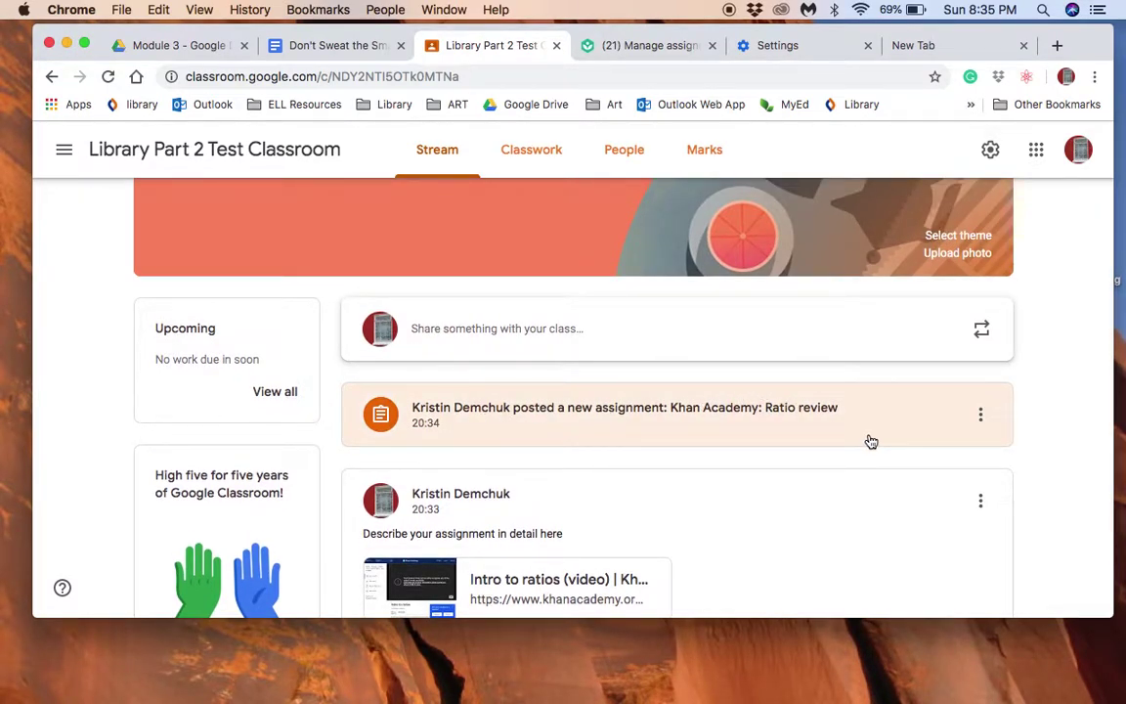
scroll(871, 442, "up", 2)
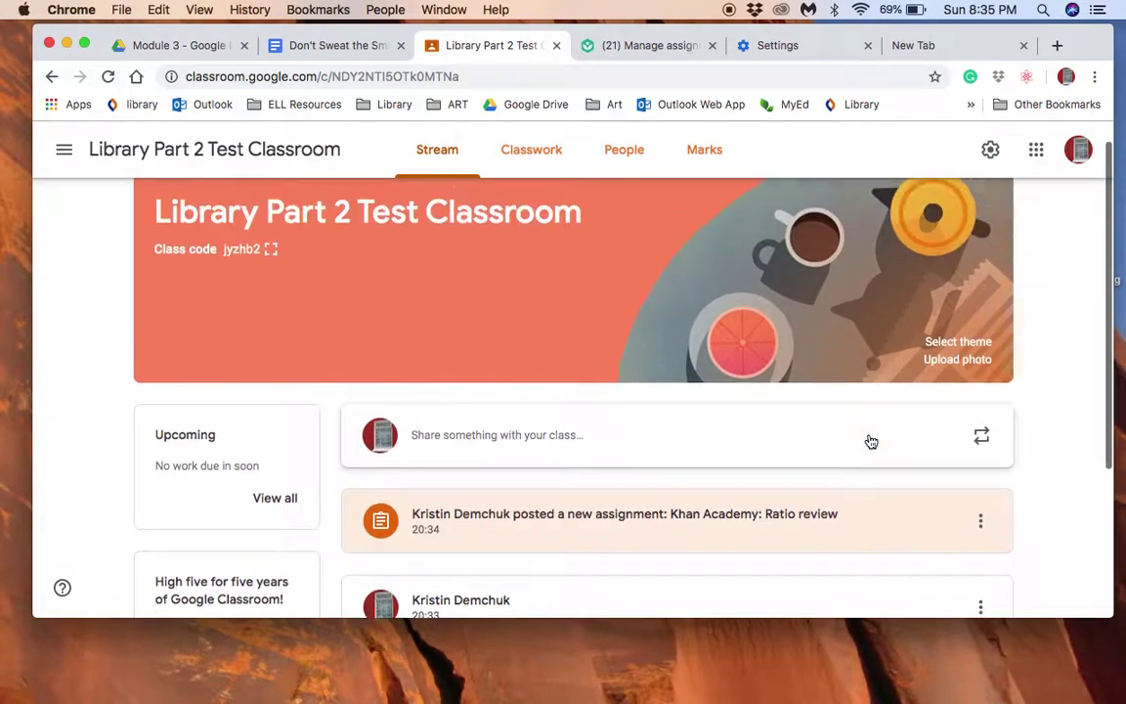
scroll(869, 440, "down", 1)
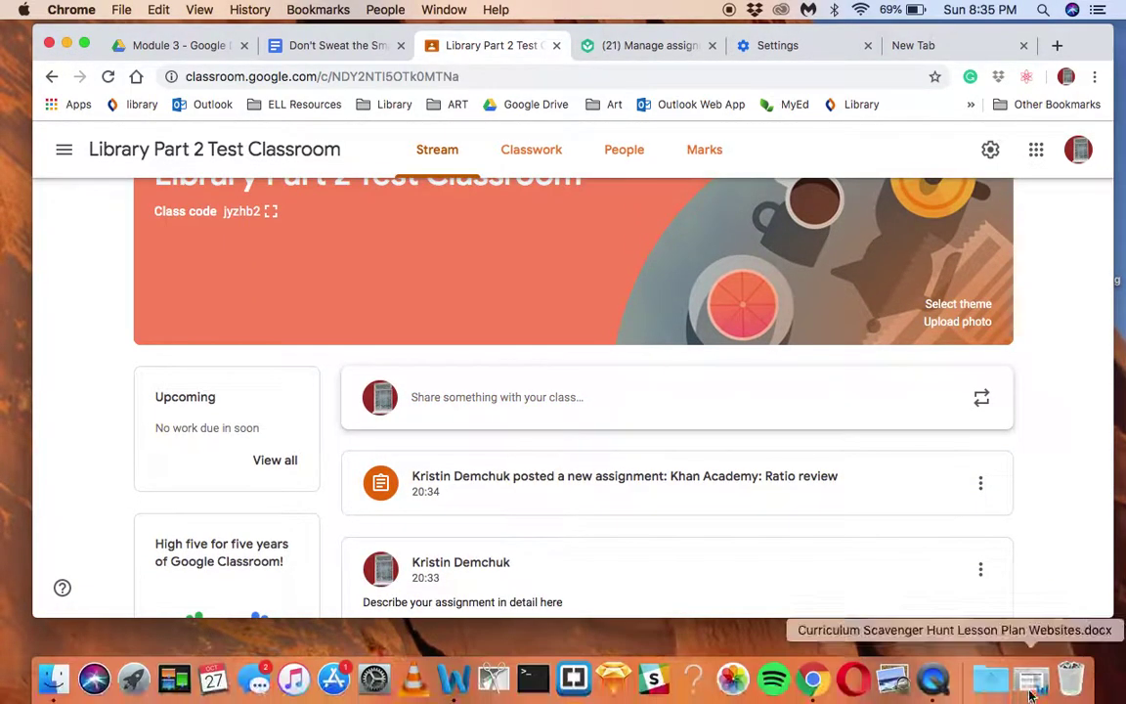
right_click(934, 684)
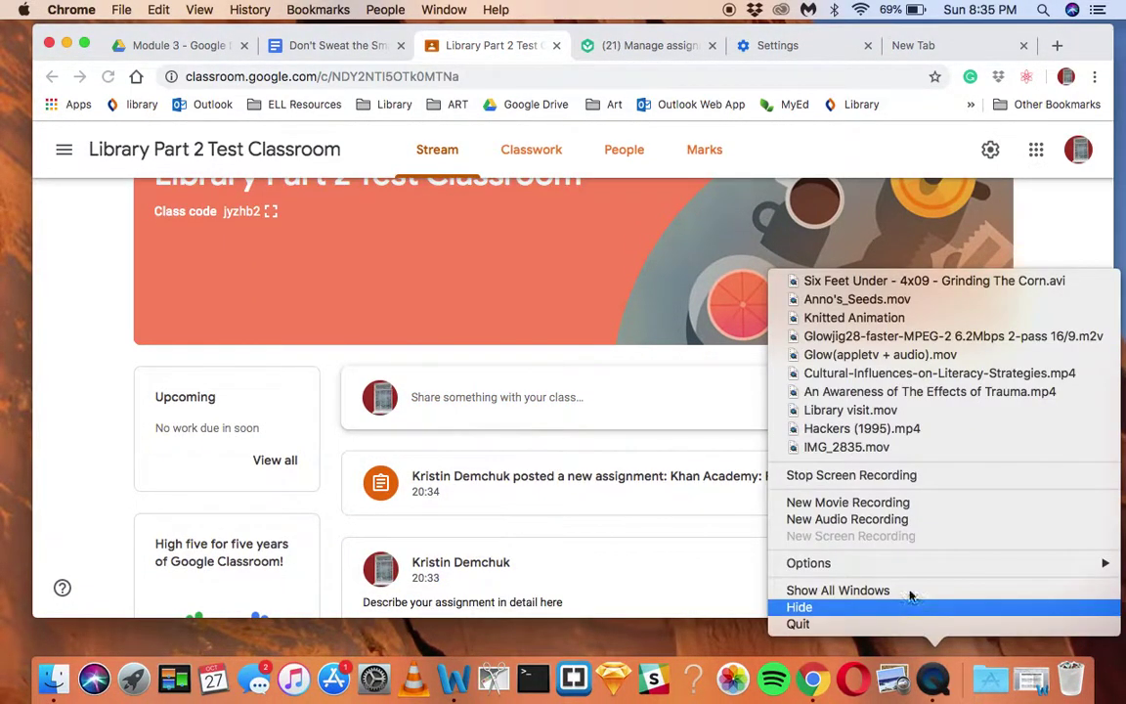